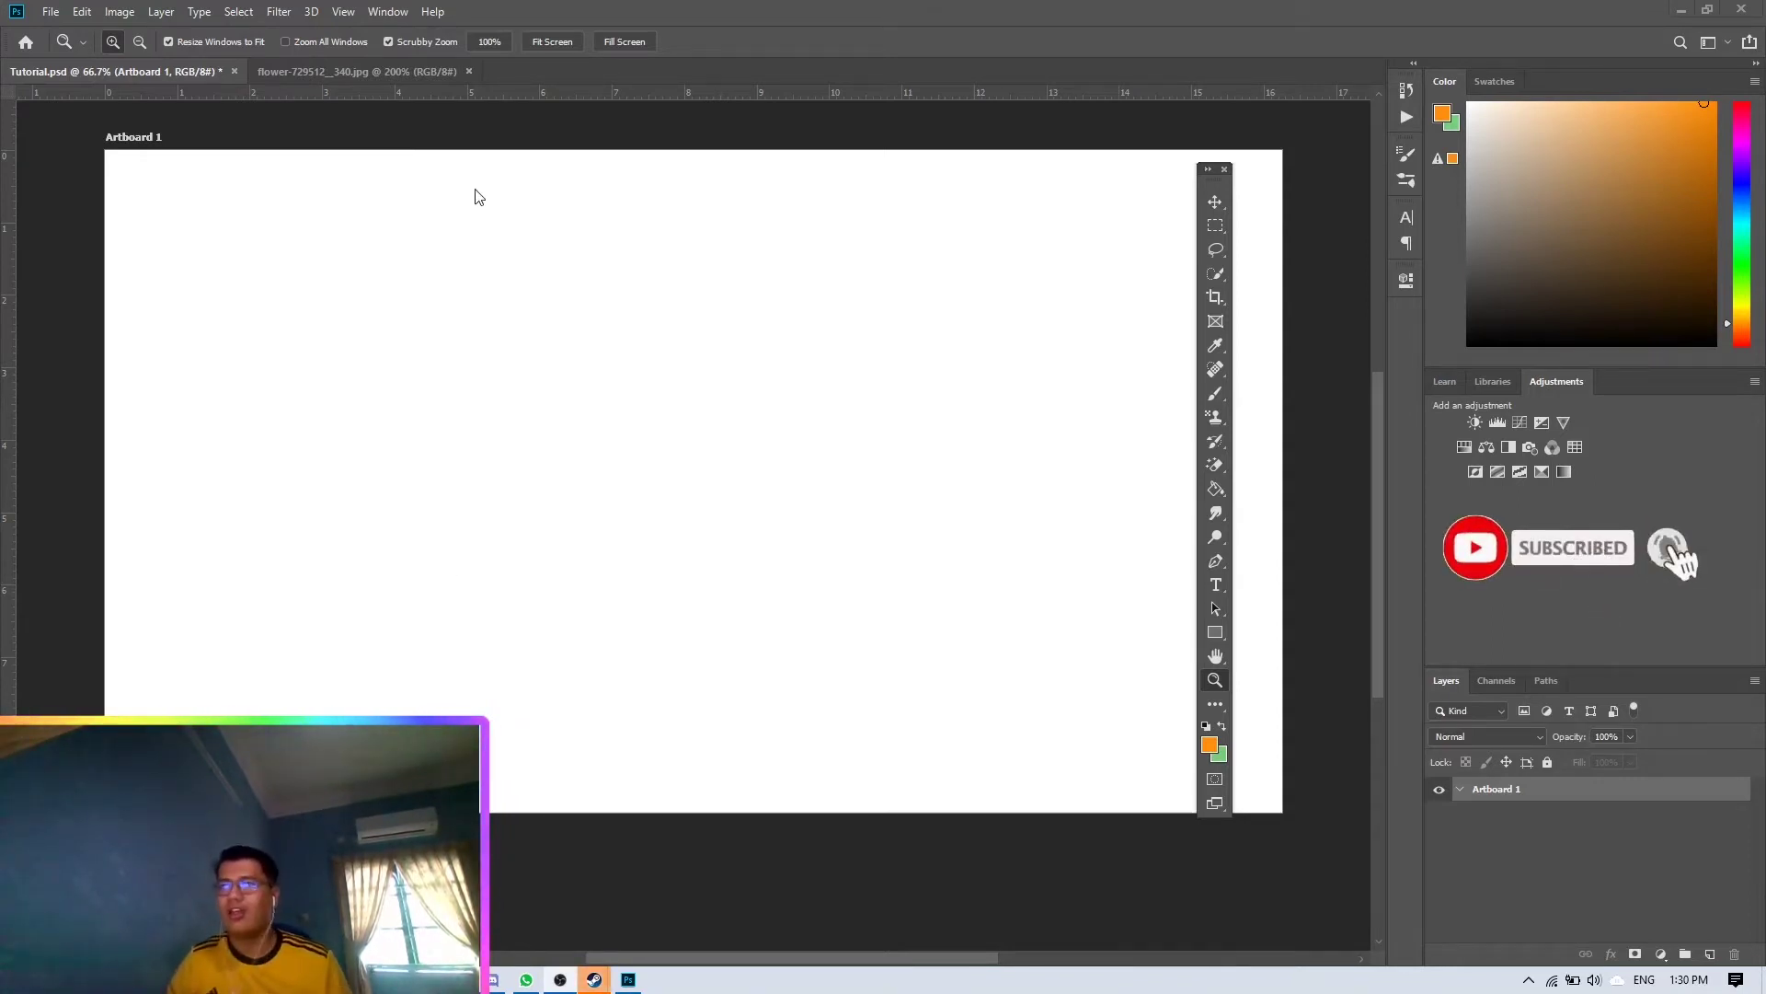
- In flower-729512__340.jpg, crop the photo closely around the flower to a nearly square frame about 10.23 cm high
click(397, 73)
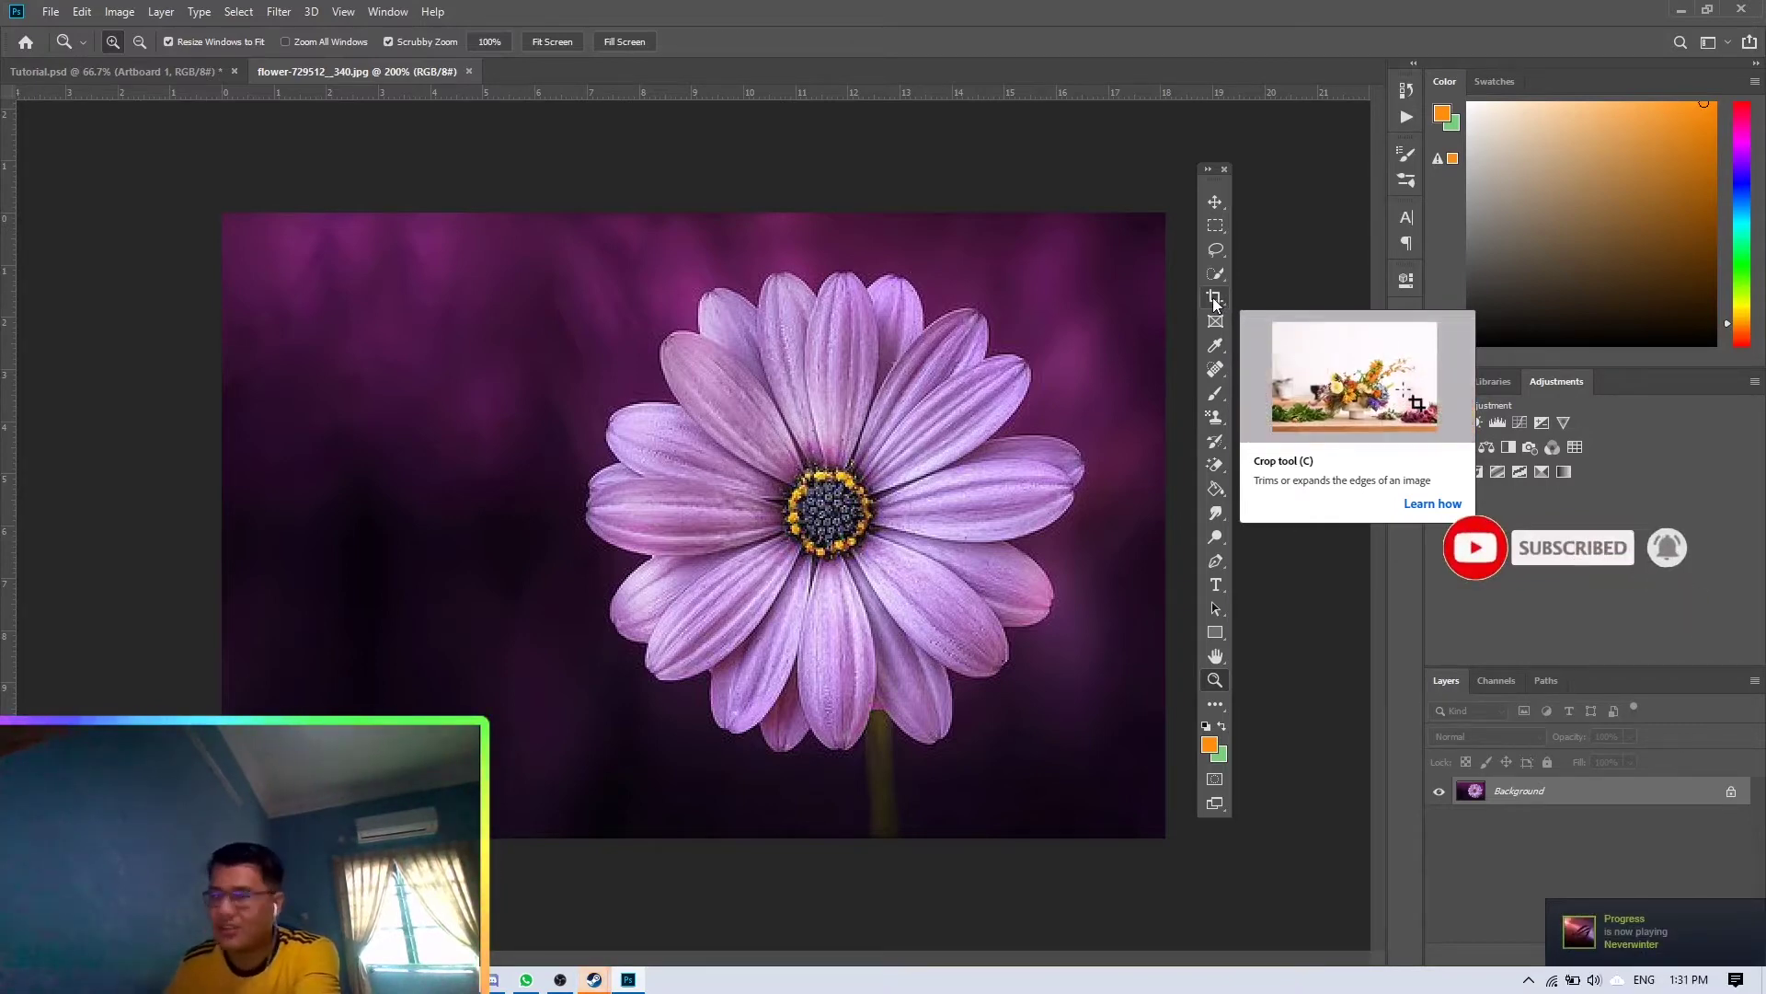
click(1214, 299)
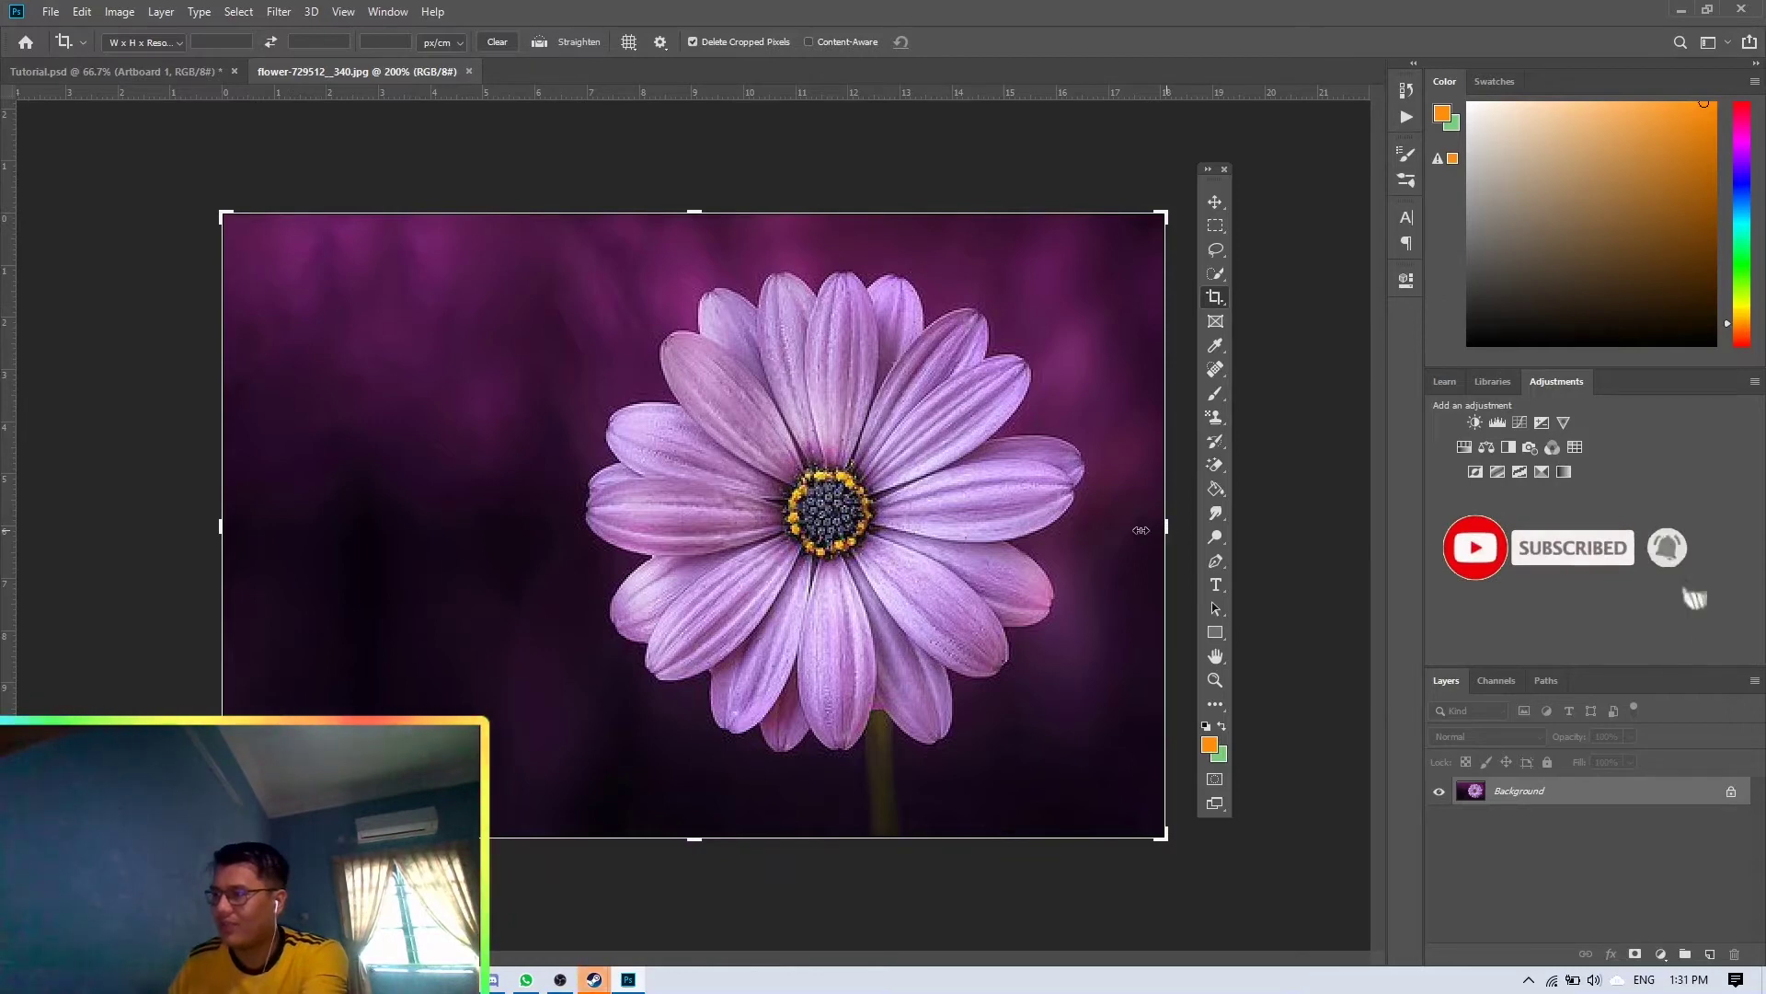
mouse_move(1165, 527)
mouse_down()
mouse_move(1082, 538)
mouse_move(1152, 526)
mouse_up()
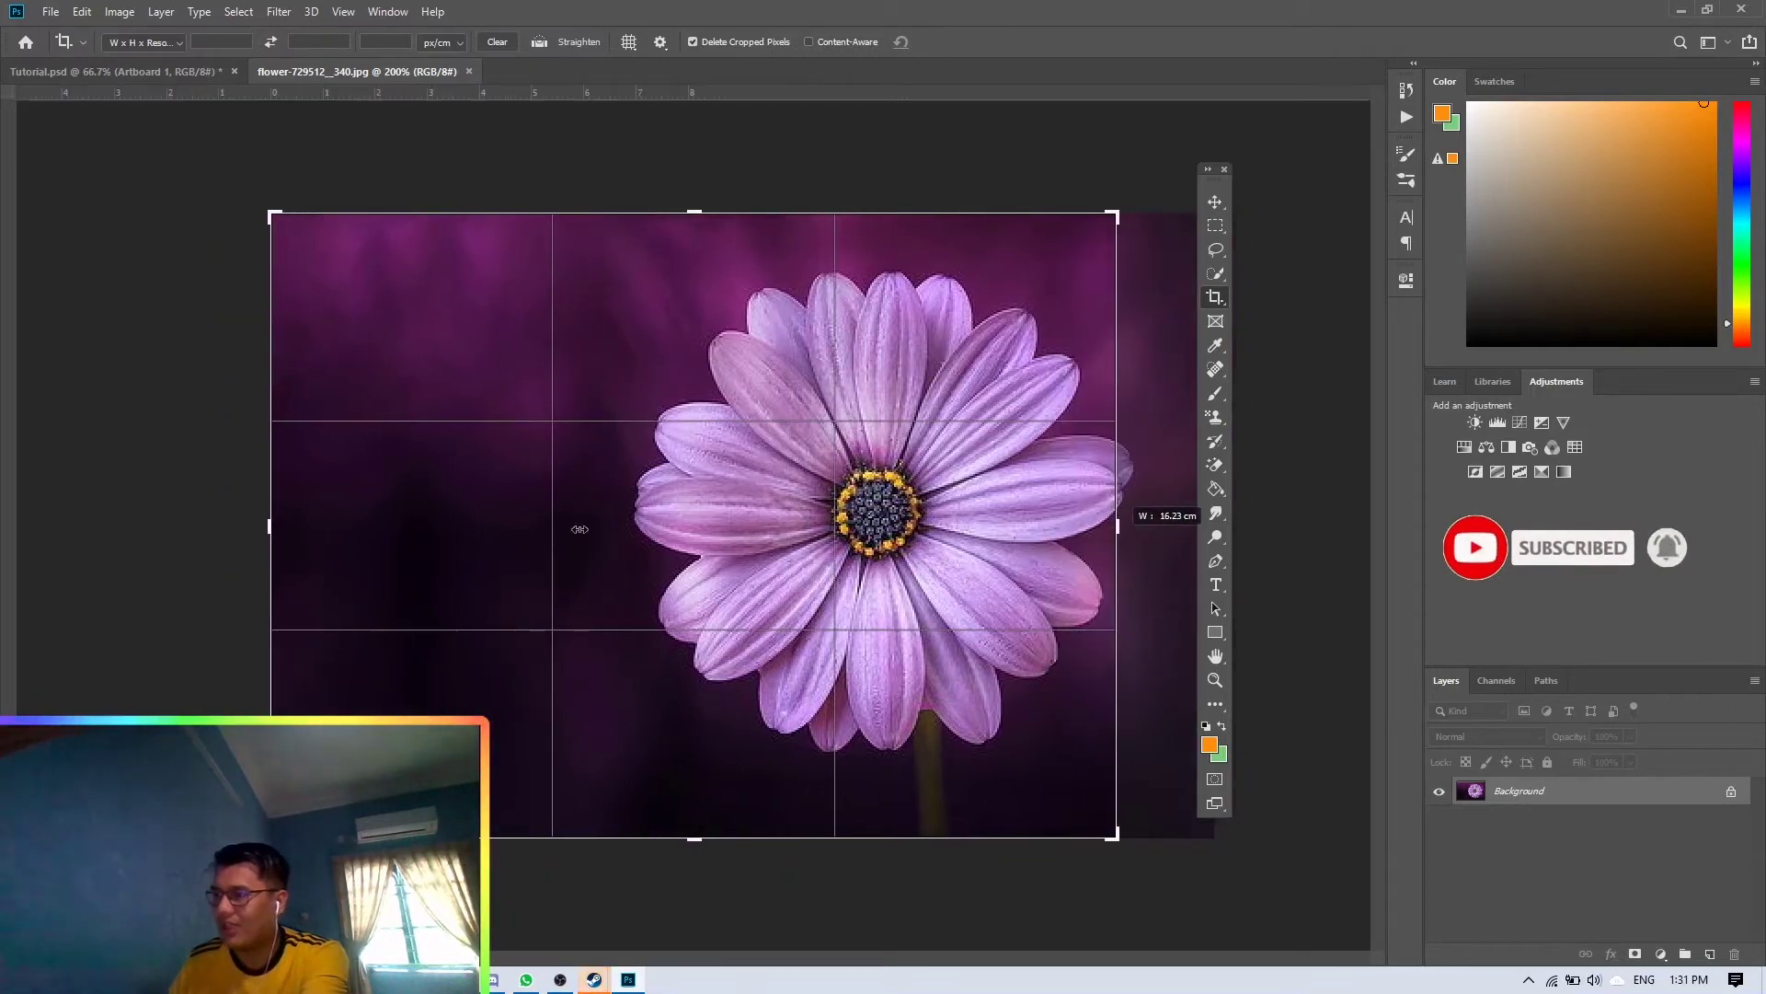
drag(269, 527, 442, 521)
drag(953, 503, 962, 508)
drag(713, 213, 714, 250)
drag(692, 813, 698, 789)
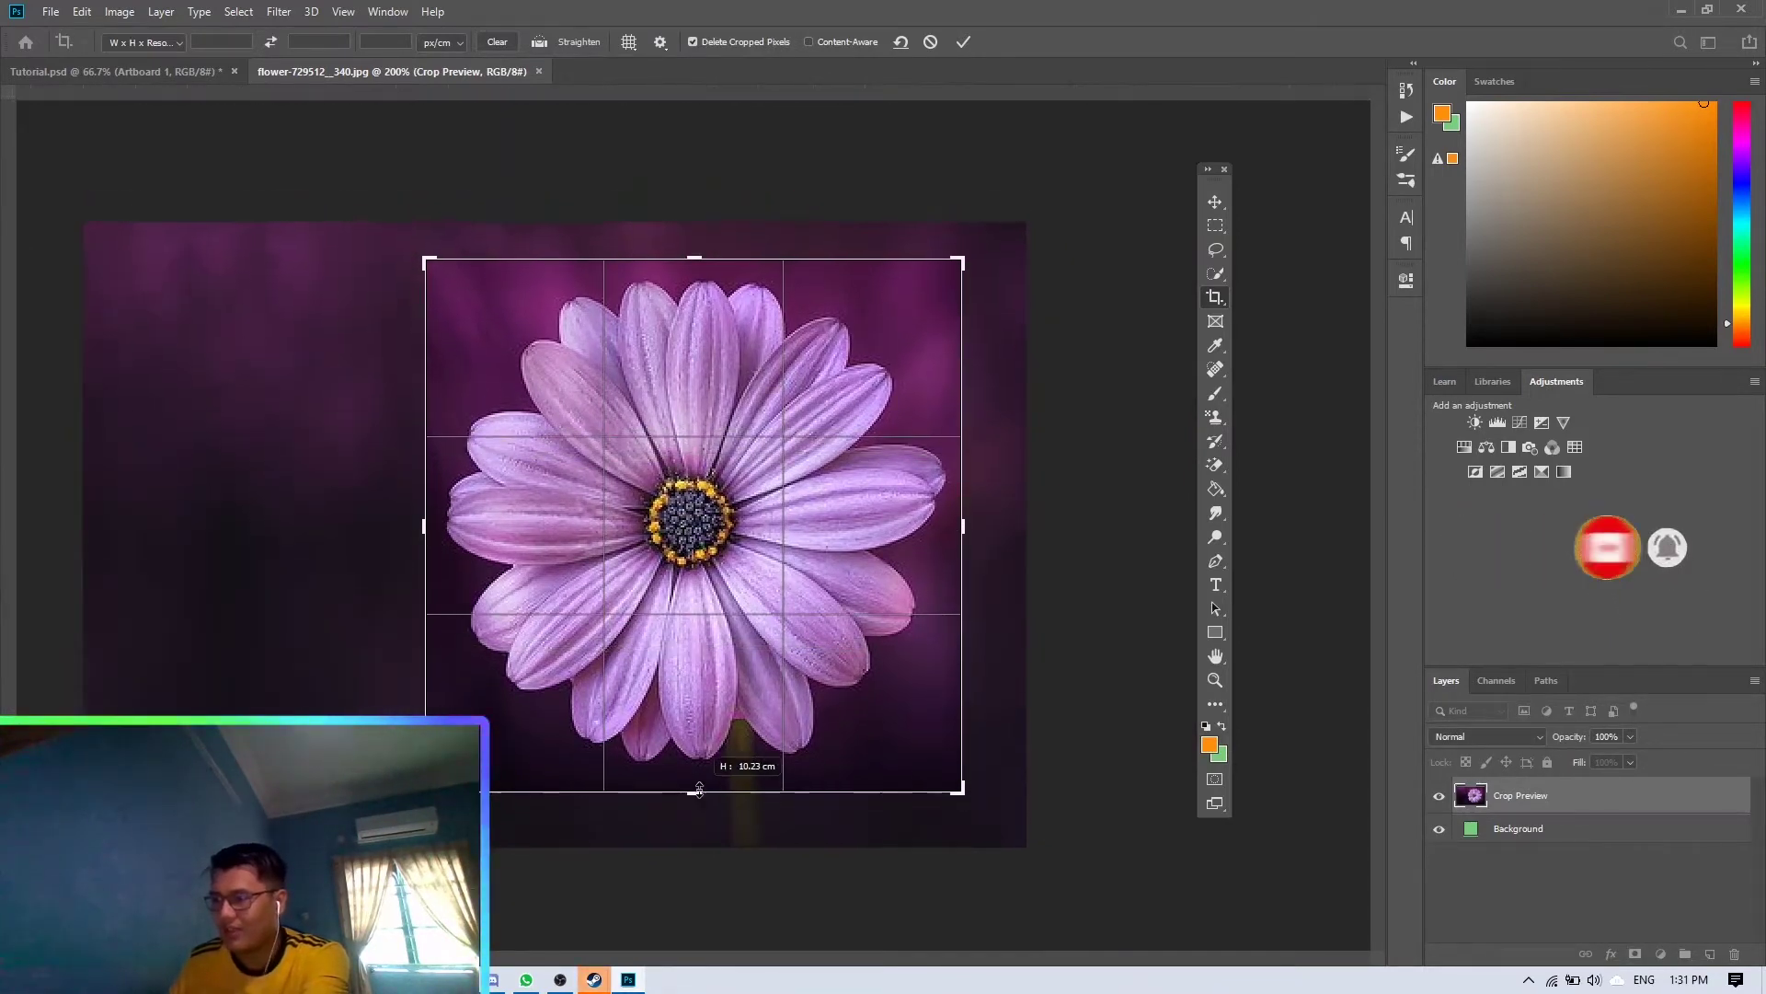
key(Return)
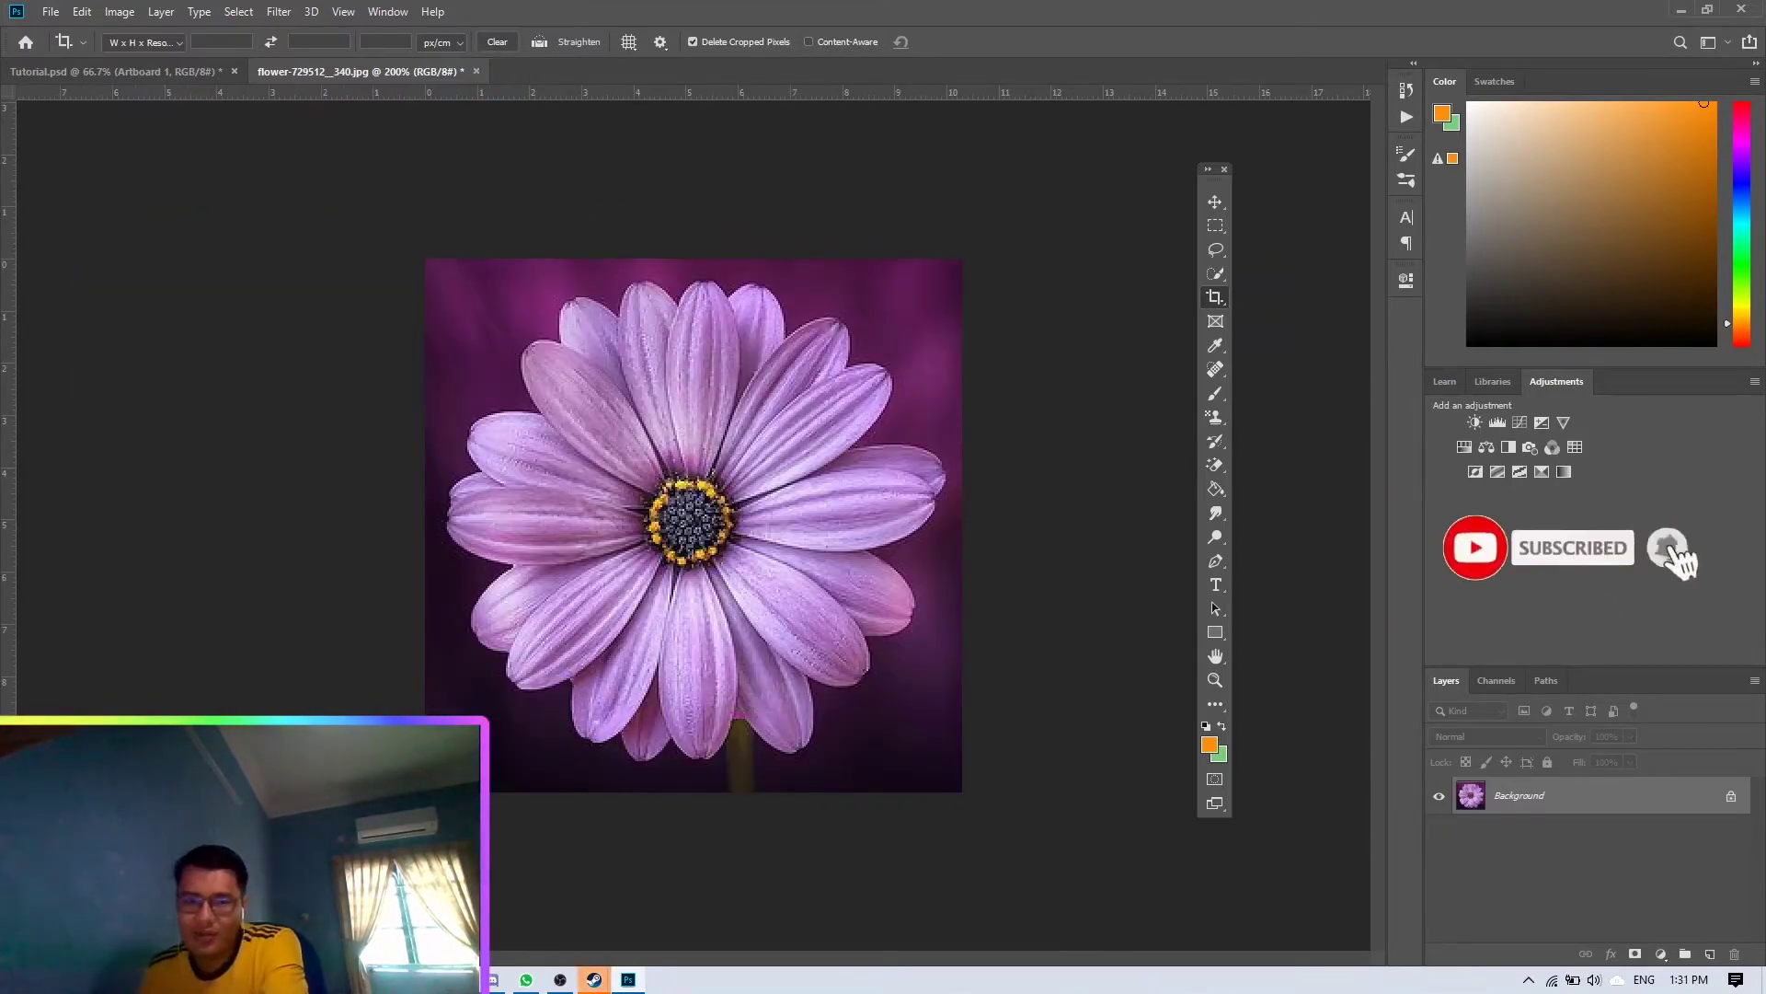
- Undo the crop of the flower photo
right_click(1220, 309)
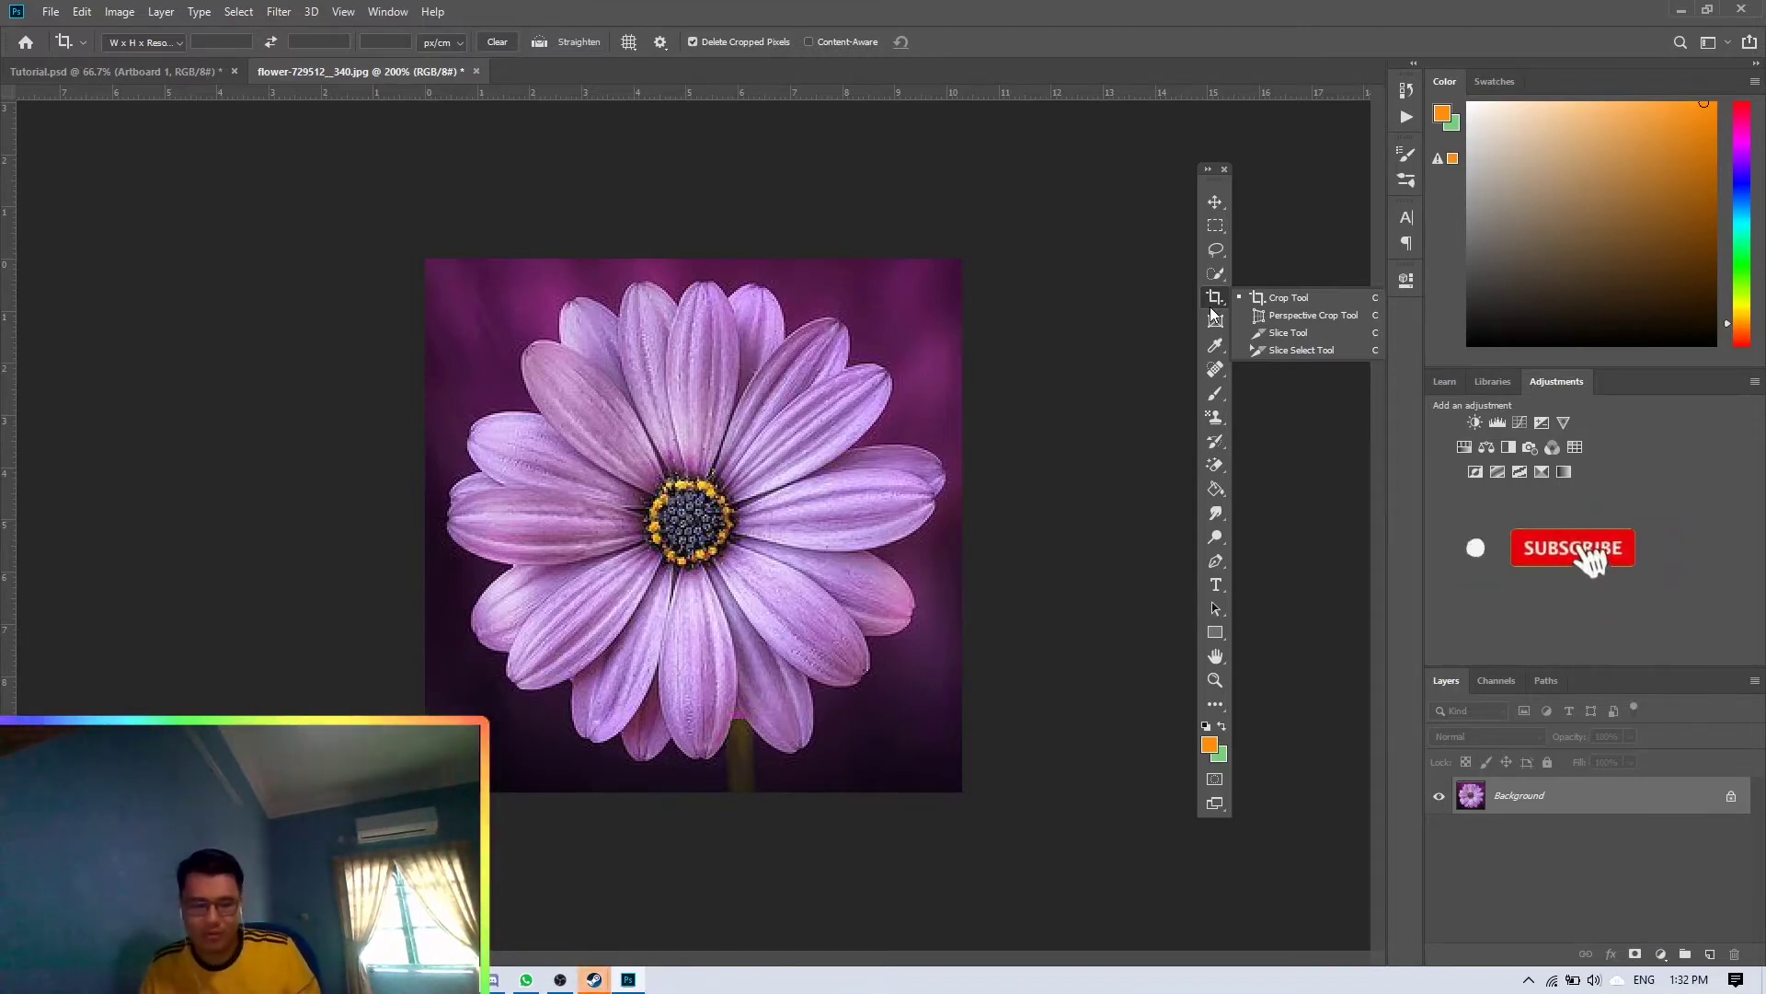
key(ctrl+z)
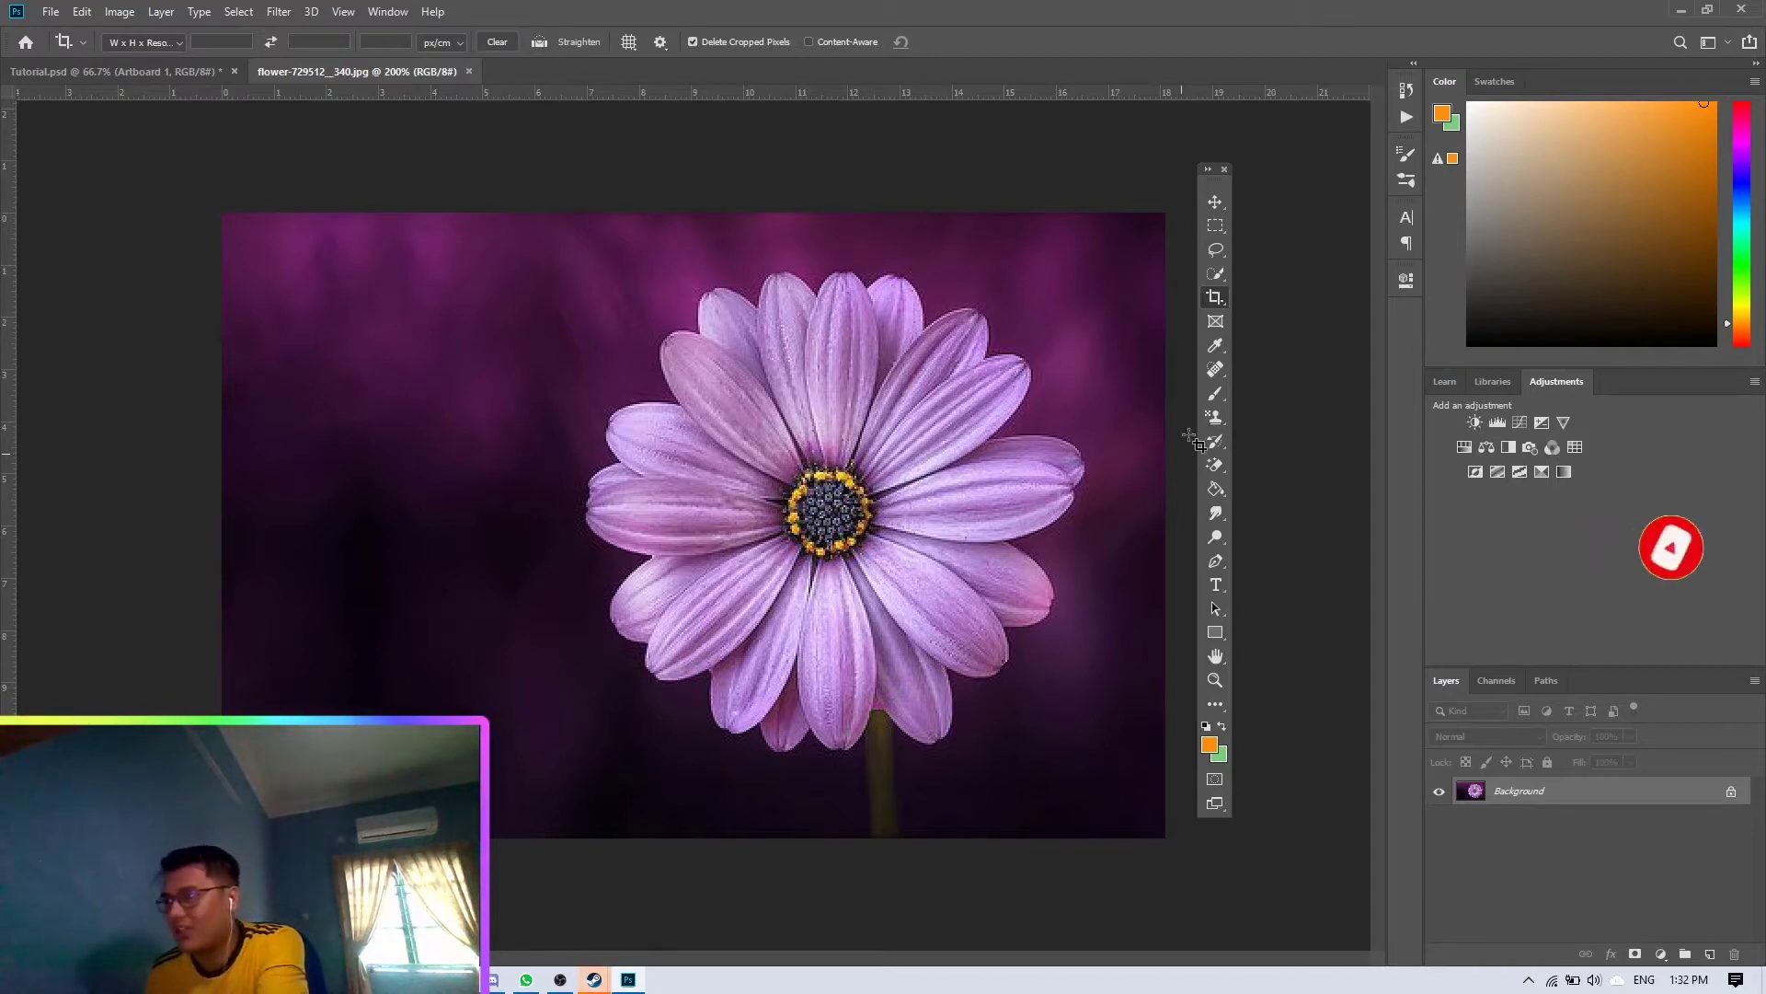
- Outline the flower's upper-left petal freehand with the Lasso tool, from its tip to the yellow centre and back
click(1208, 254)
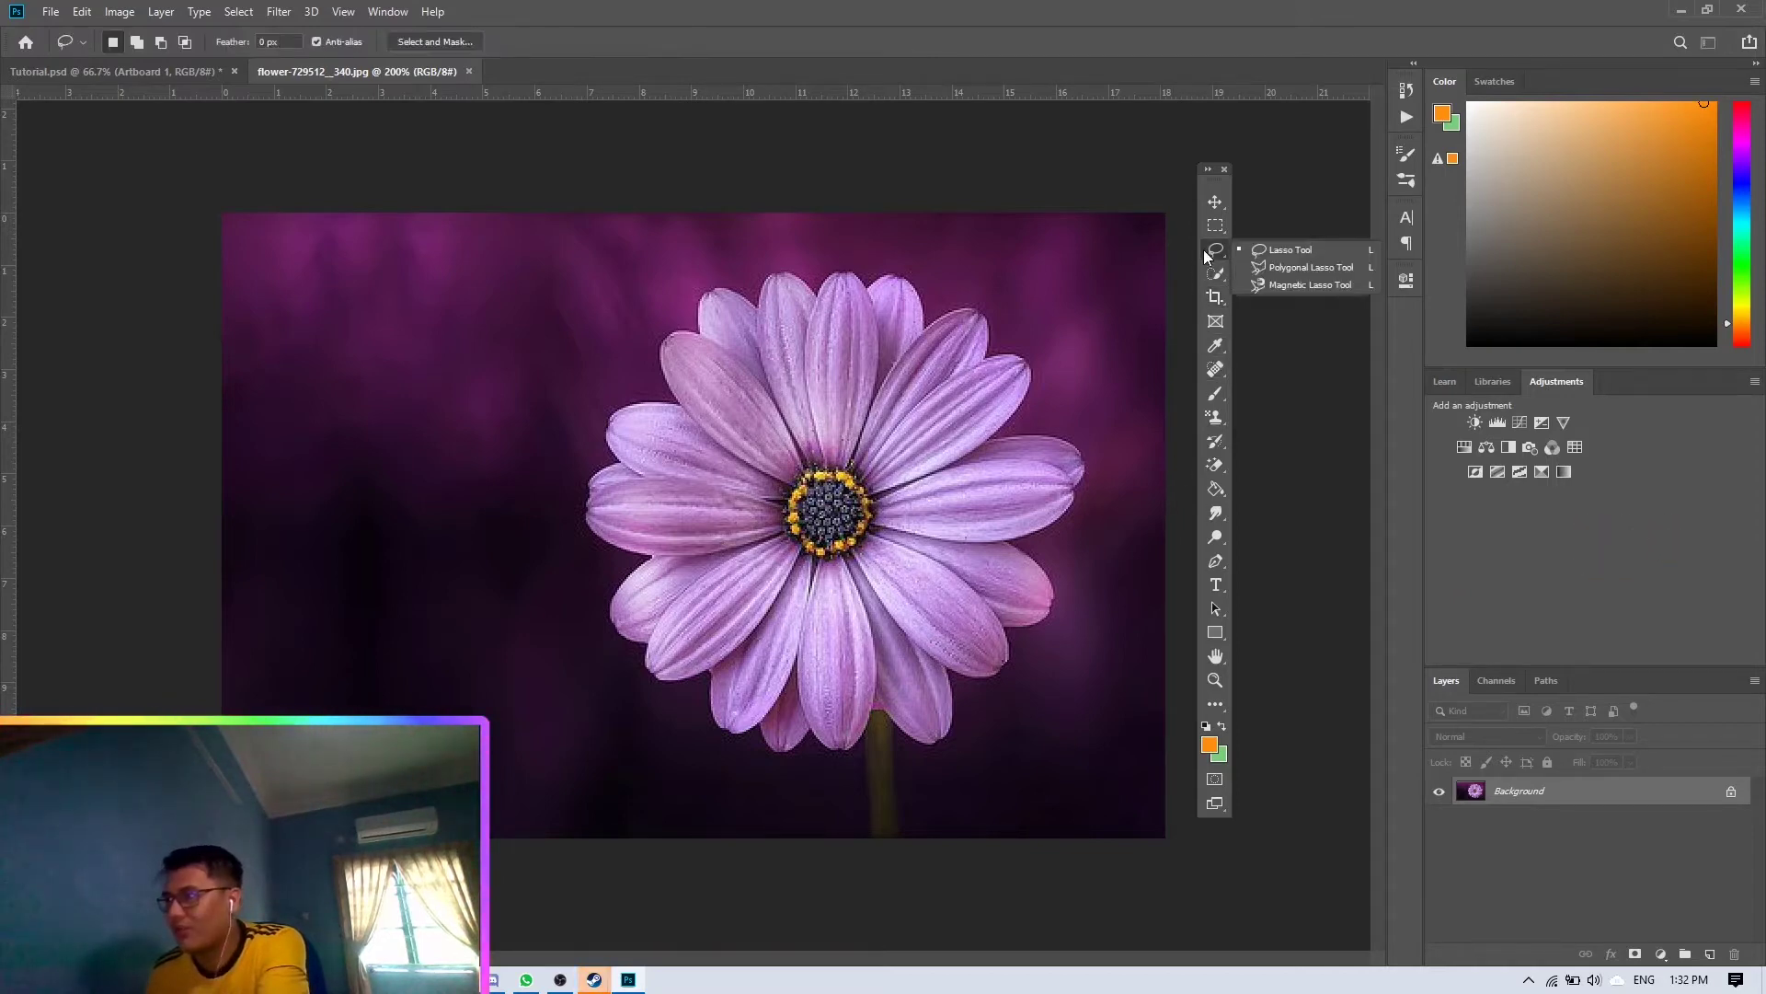
click(1270, 252)
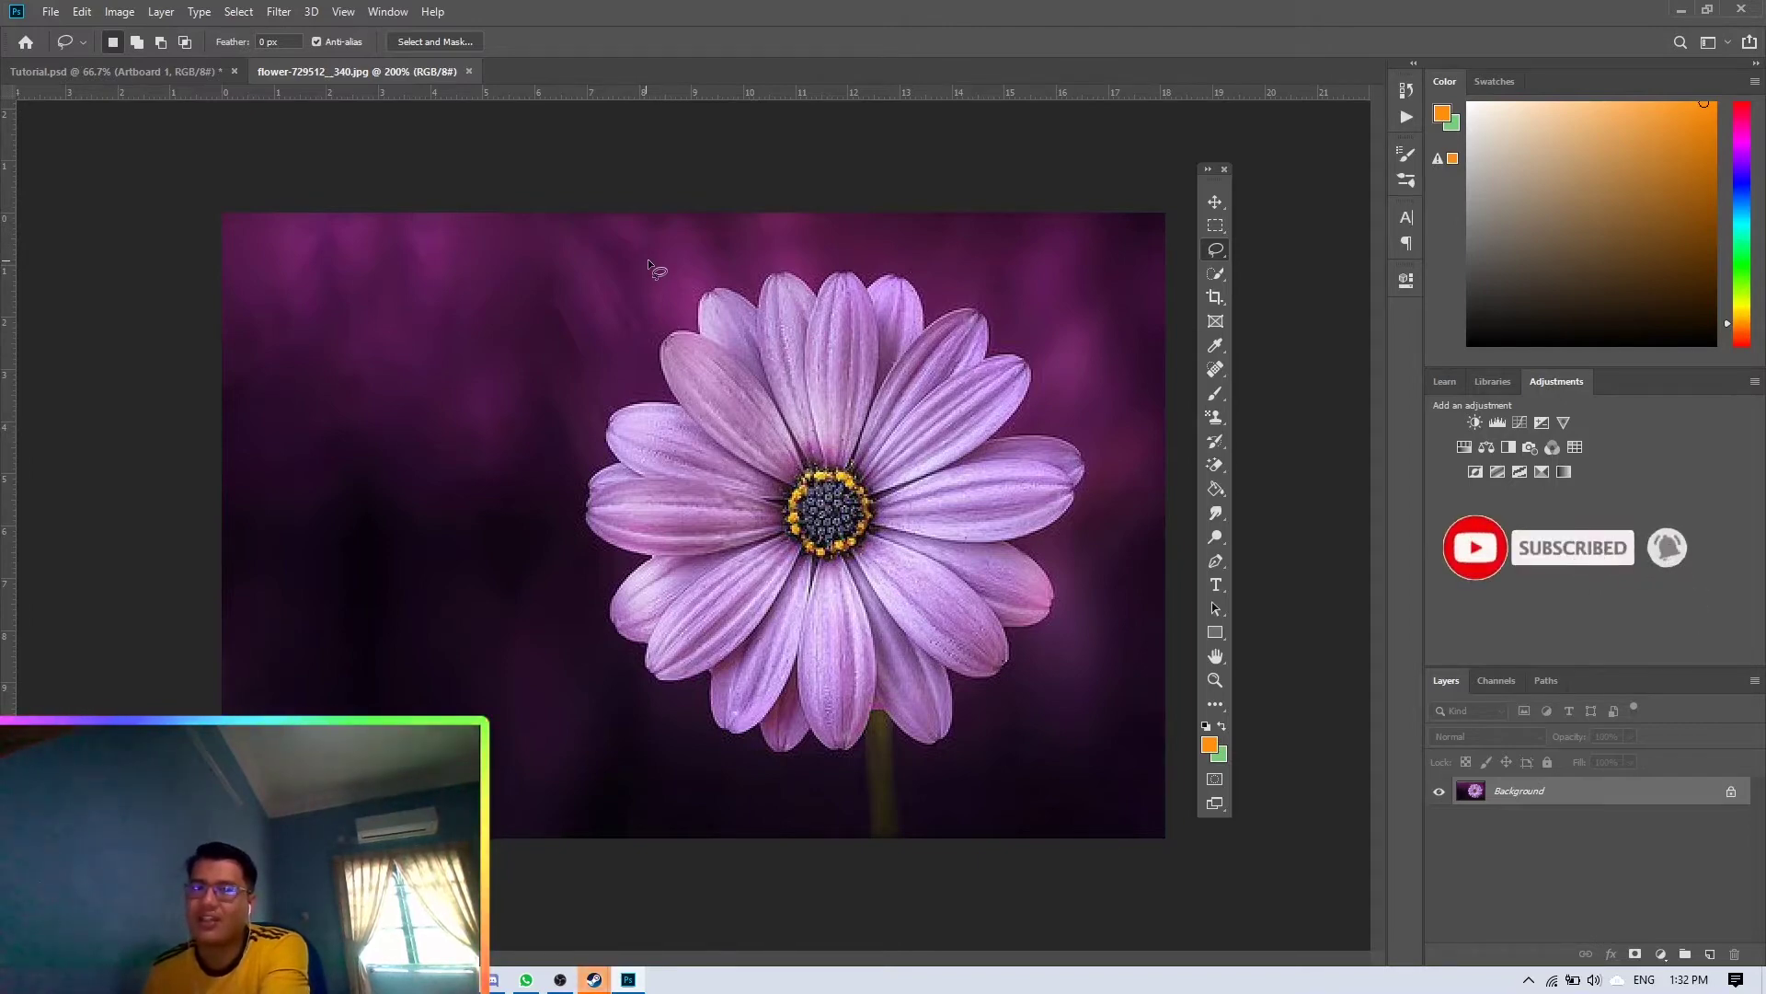
click(1218, 276)
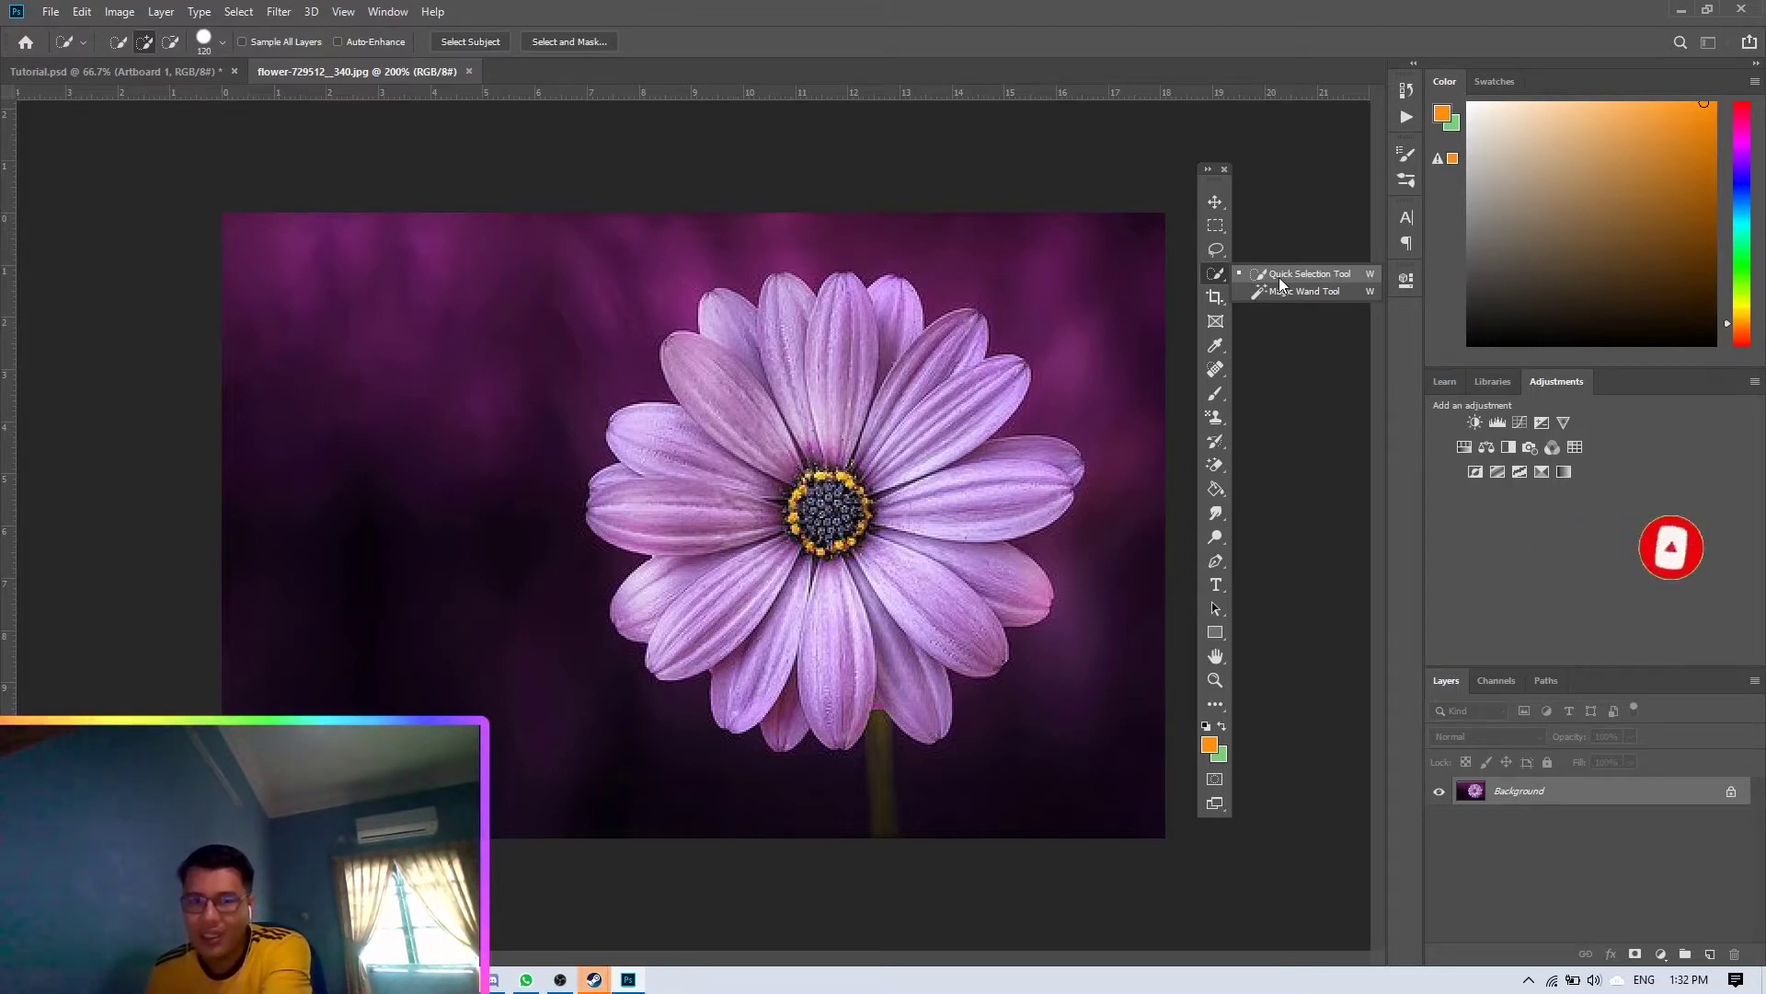
click(1215, 250)
click(1248, 252)
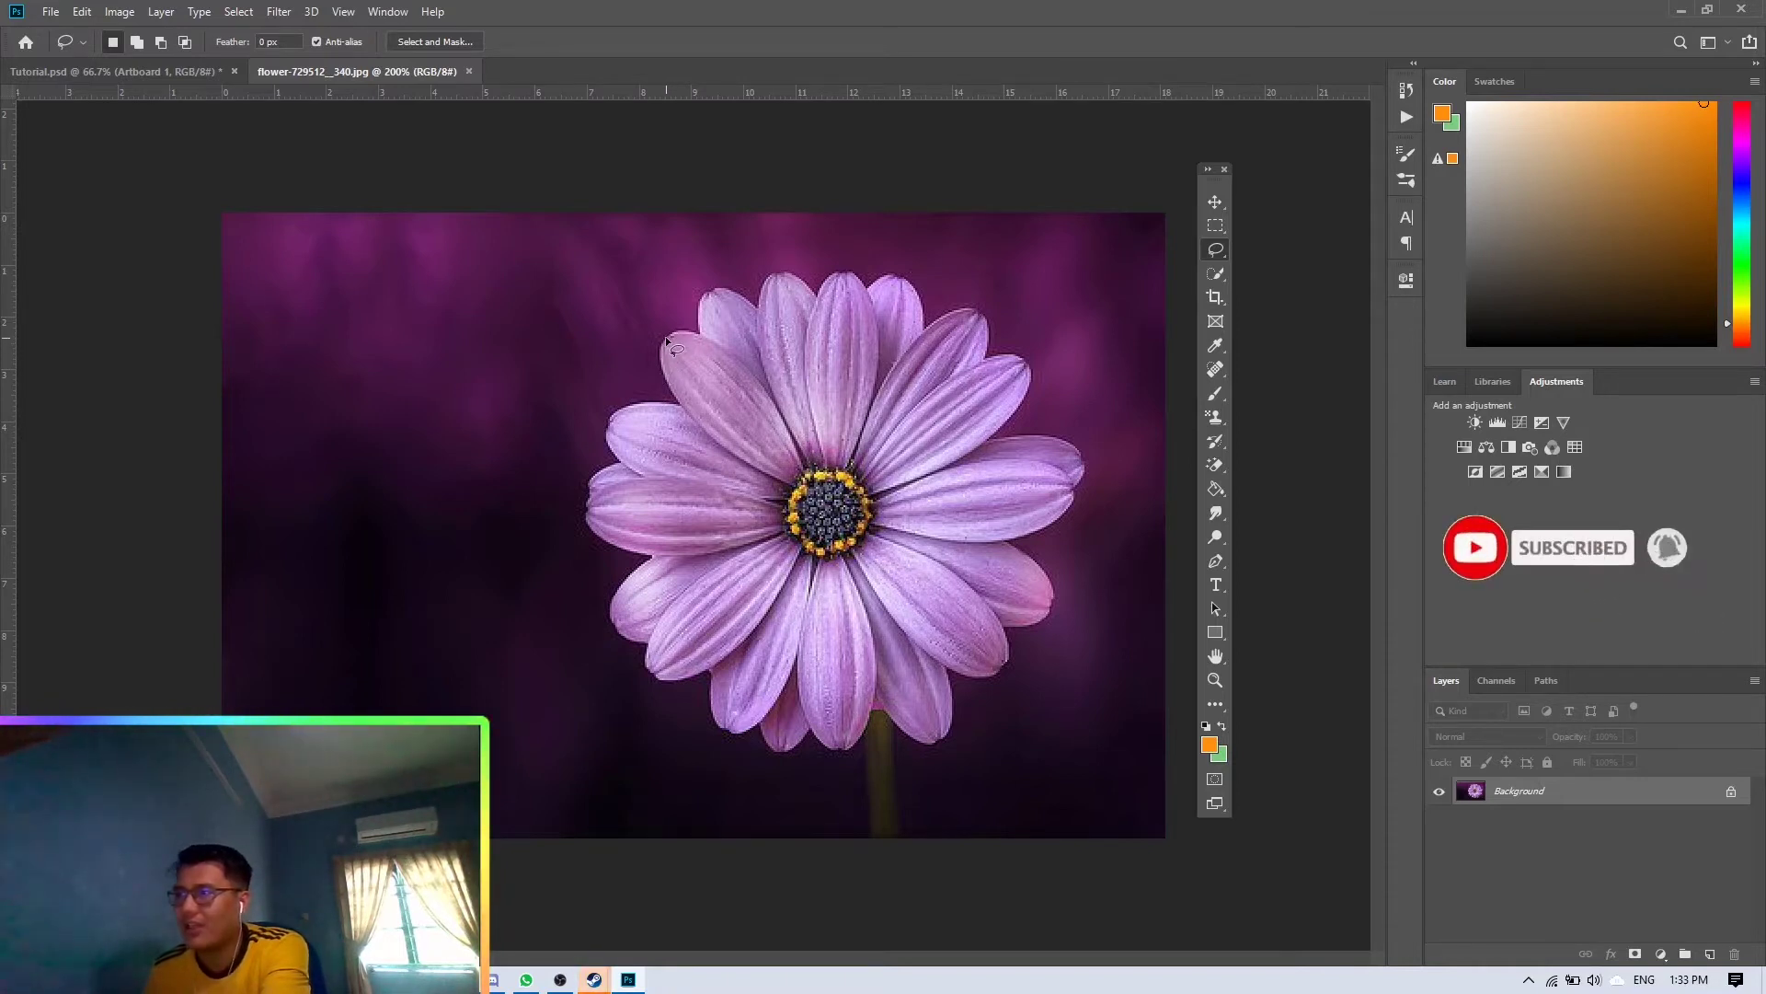
mouse_move(666, 379)
mouse_down()
mouse_move(681, 335)
mouse_move(733, 367)
mouse_move(799, 437)
mouse_move(804, 493)
mouse_up()
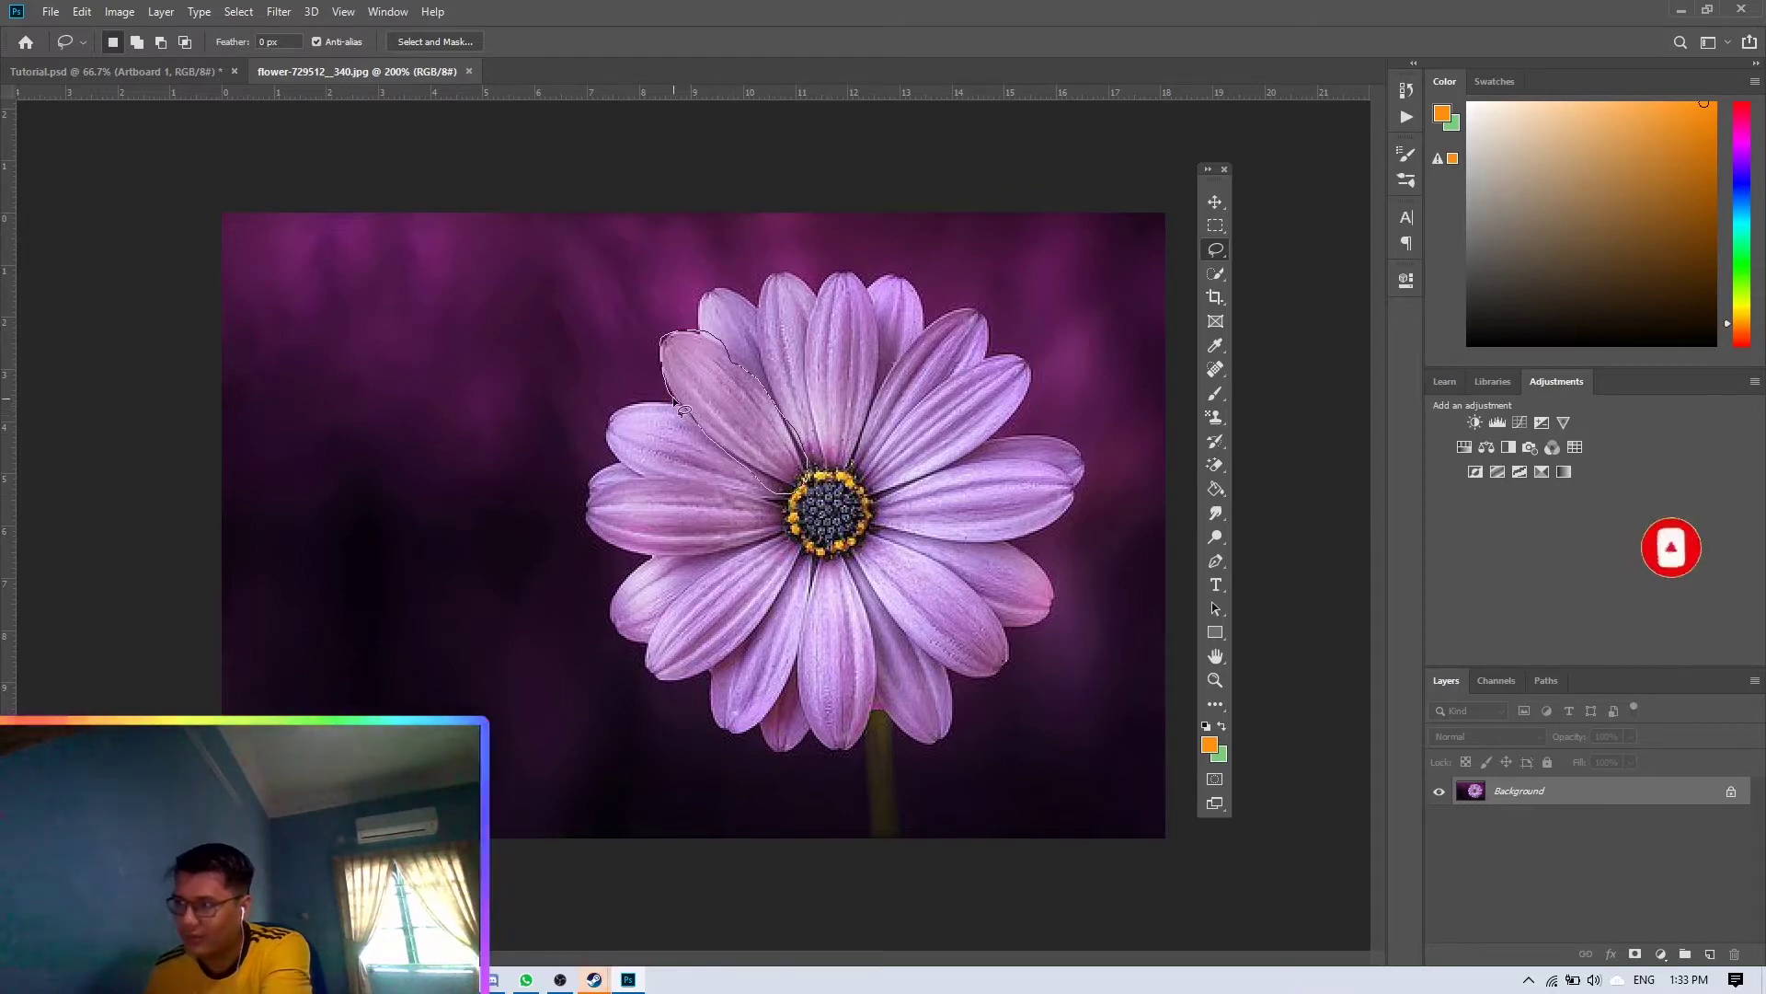
mouse_move(689, 420)
mouse_down()
mouse_move(704, 422)
mouse_move(681, 339)
mouse_up()
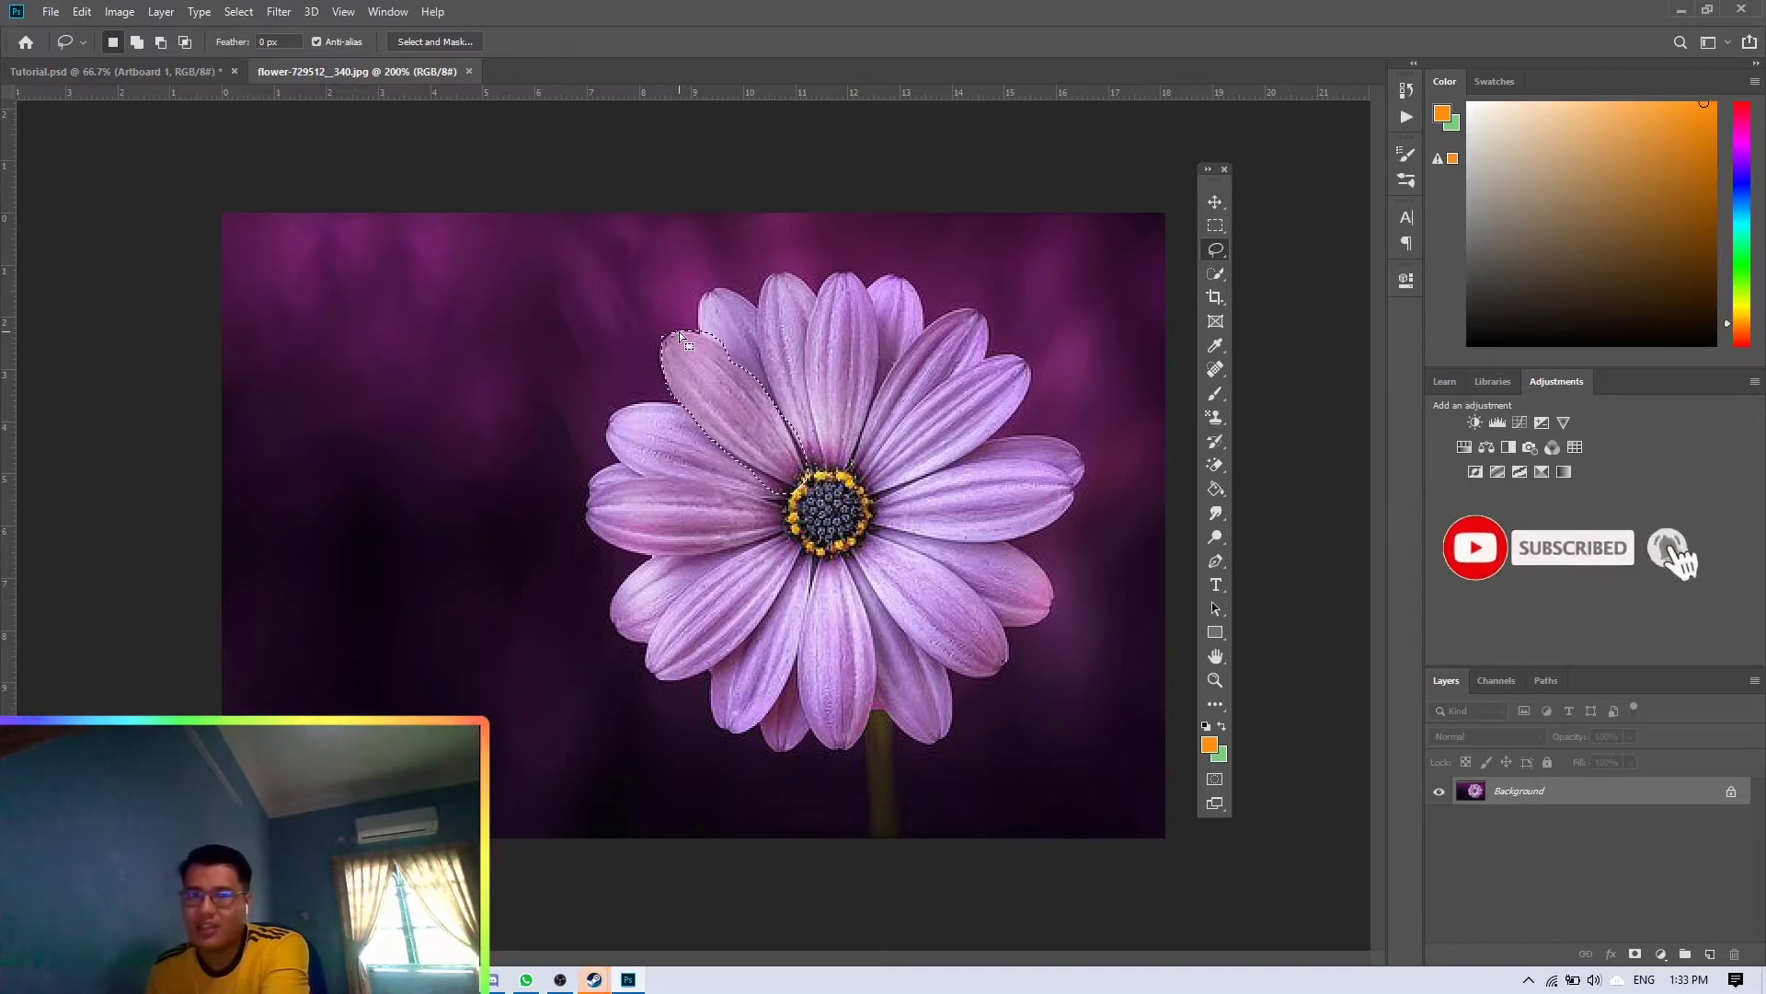
- Copy the lassoed petal from the flower photo and paste it onto Artboard 1 in Tutorial.psd
key(ctrl+d)
key(z)
click(728, 398)
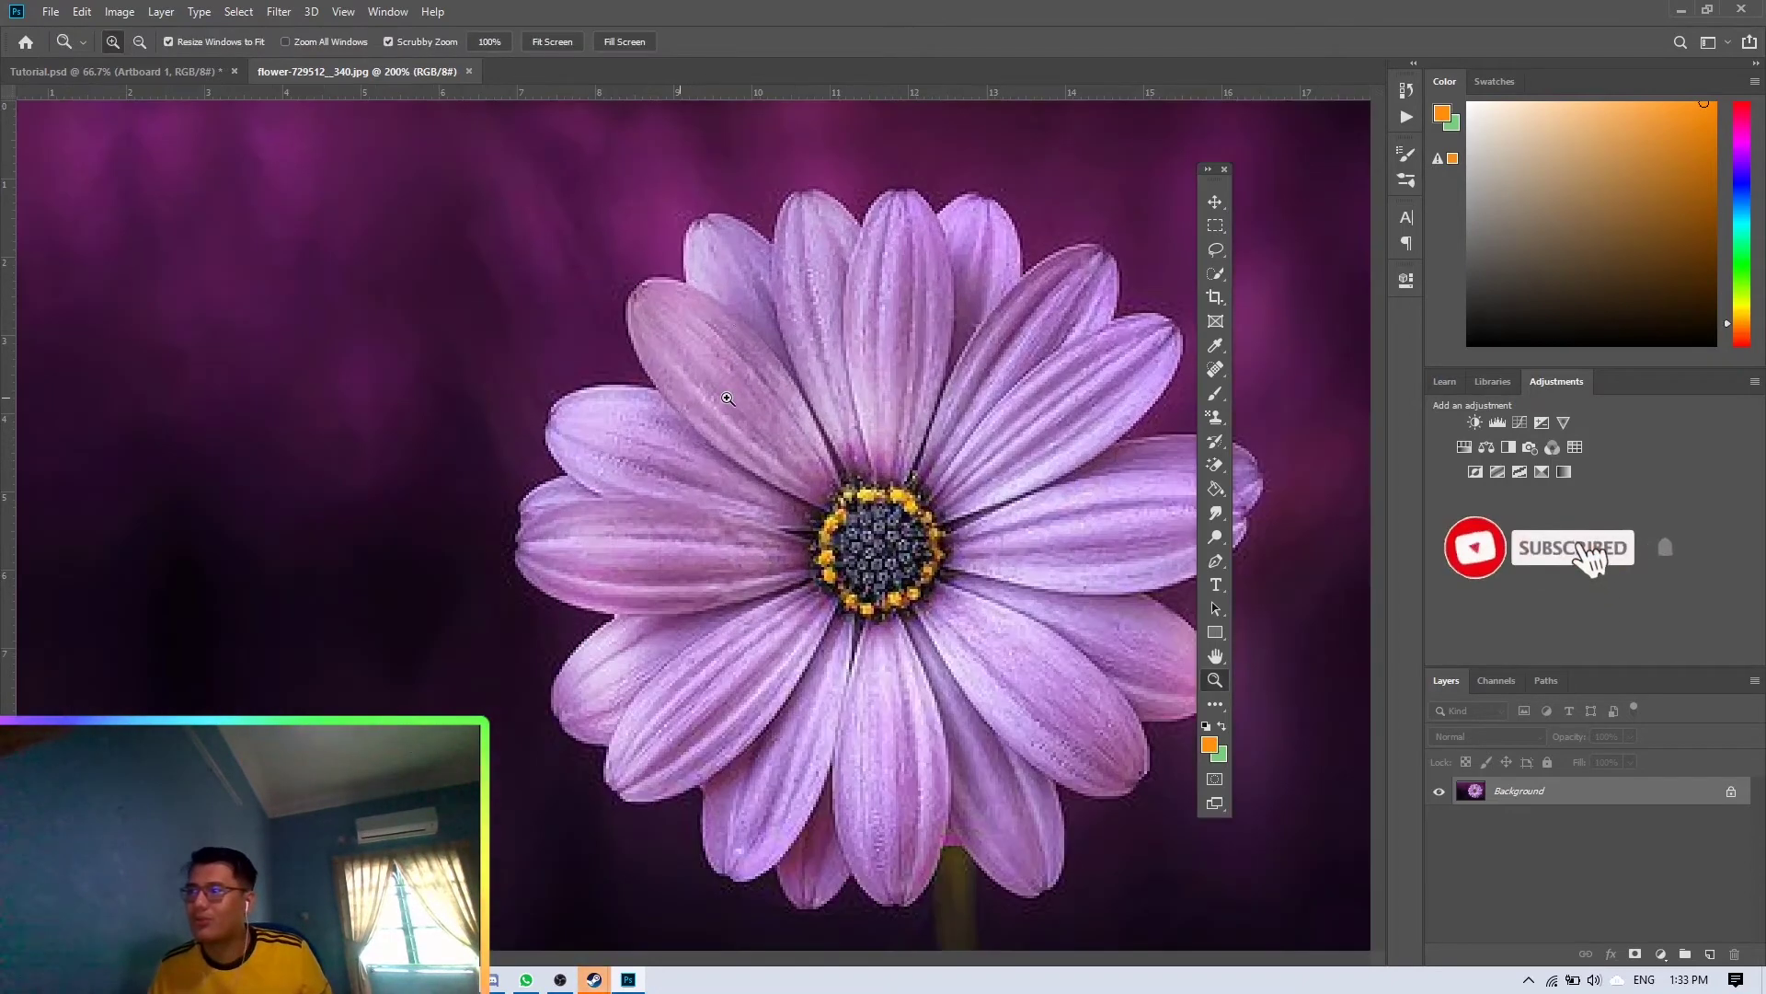
click(743, 396)
click(743, 393)
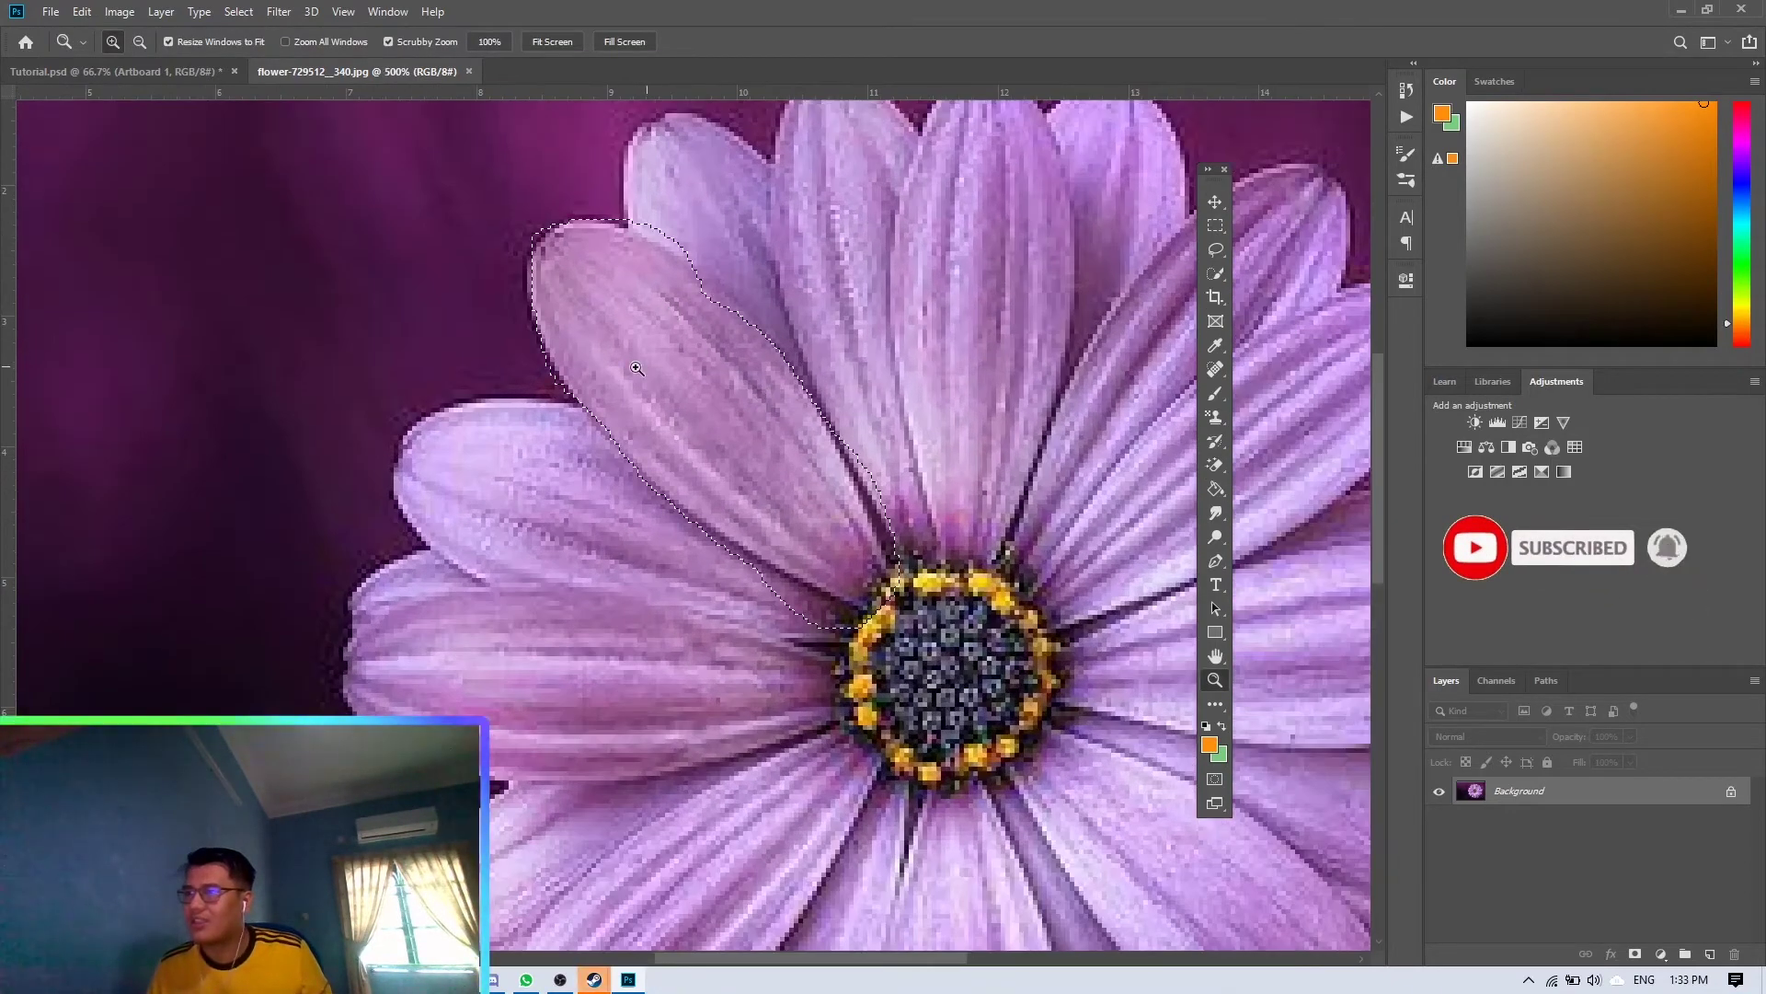
click(1215, 203)
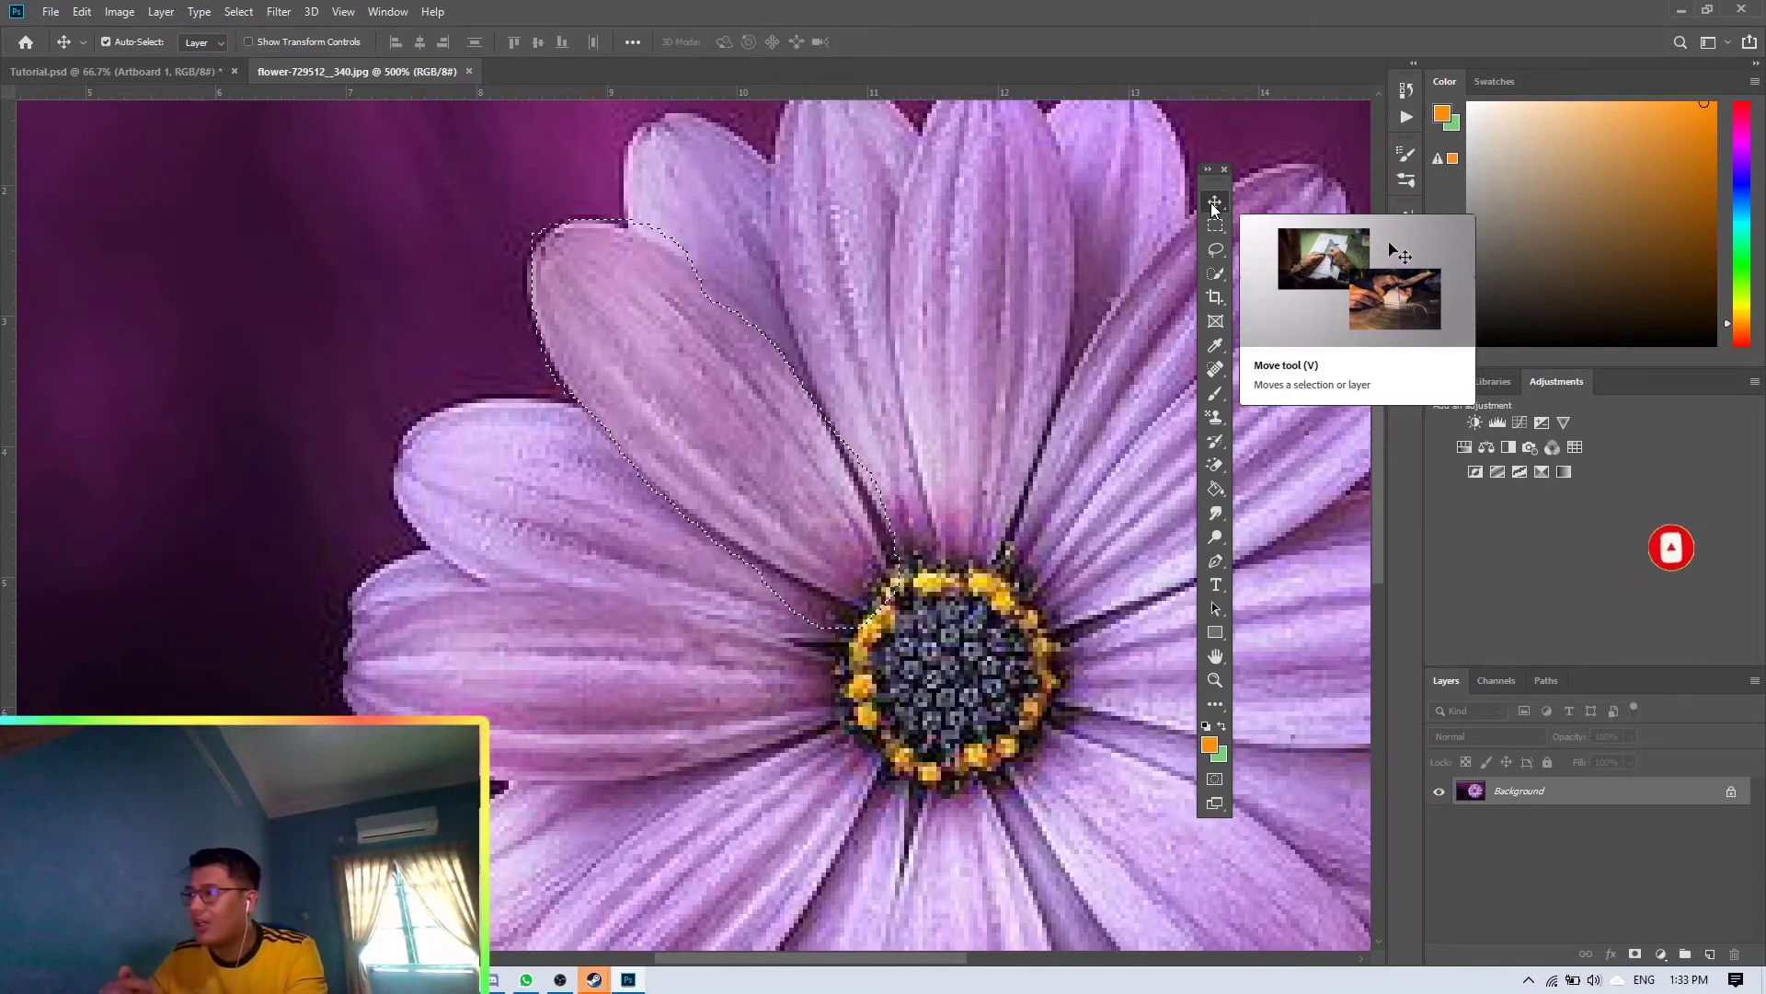
click(1215, 250)
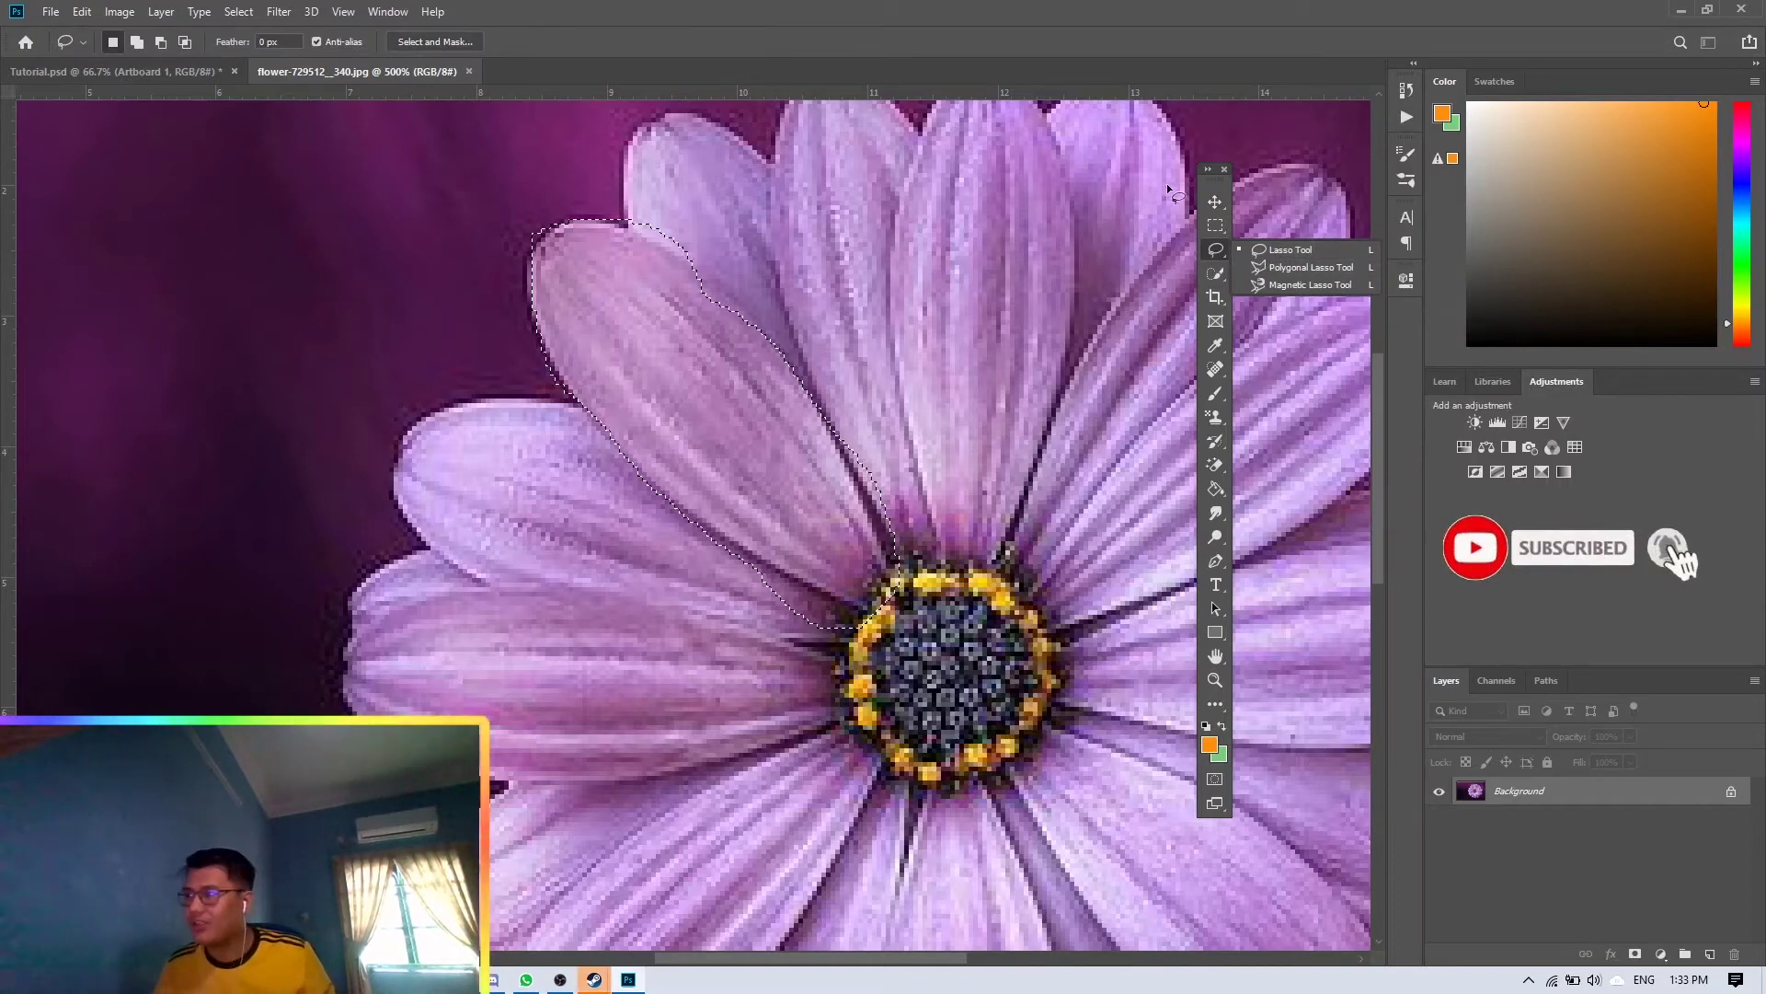
click(1224, 208)
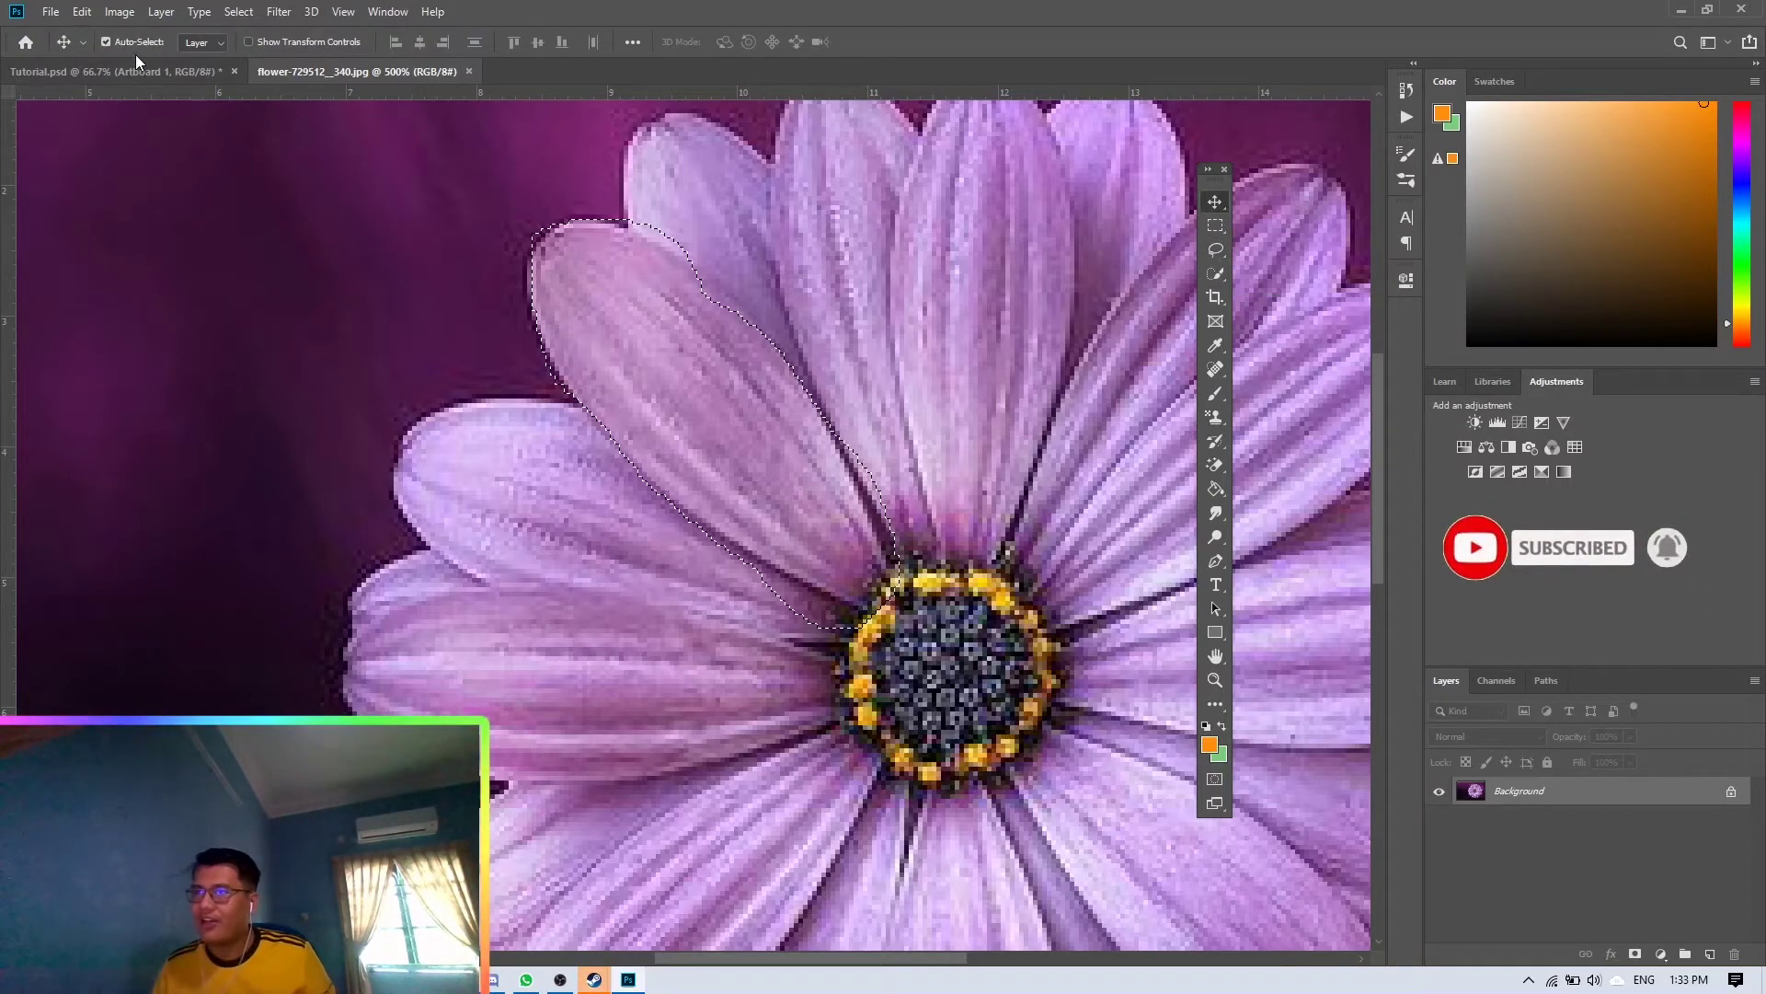
click(138, 70)
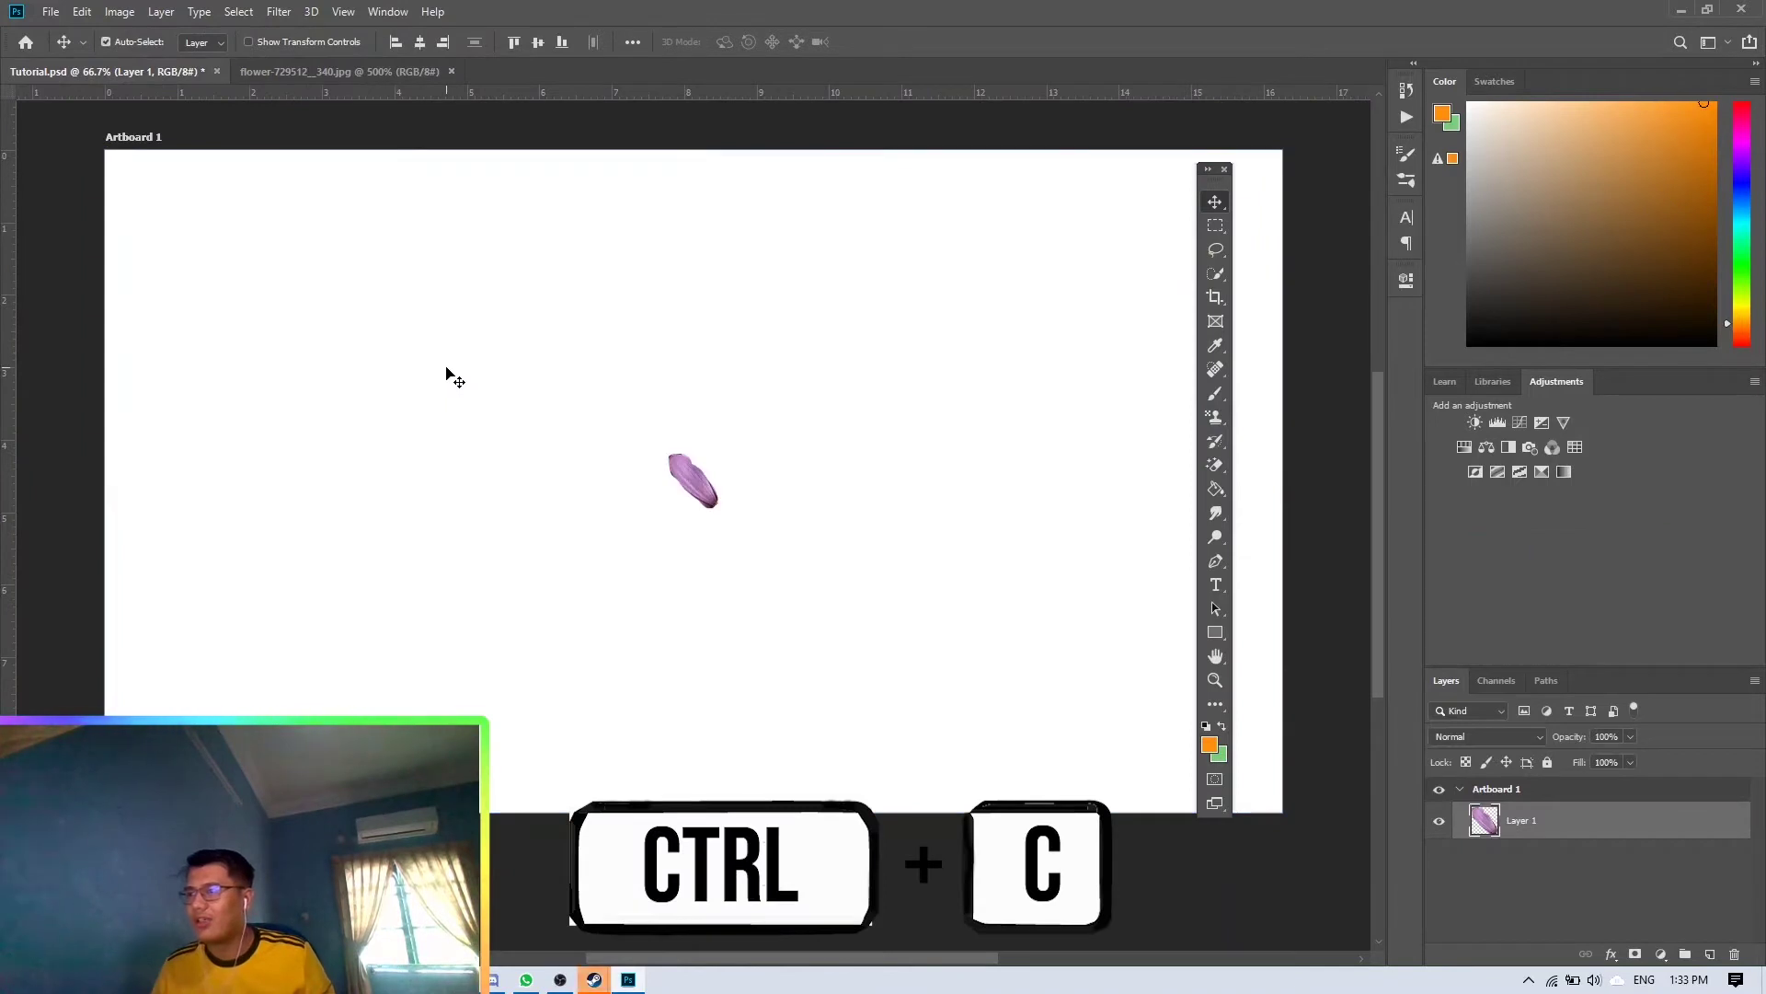
- Enlarge the pasted petal to about 415% with Free Transform and place it in the artboard's upper-left area
key(ctrl+t)
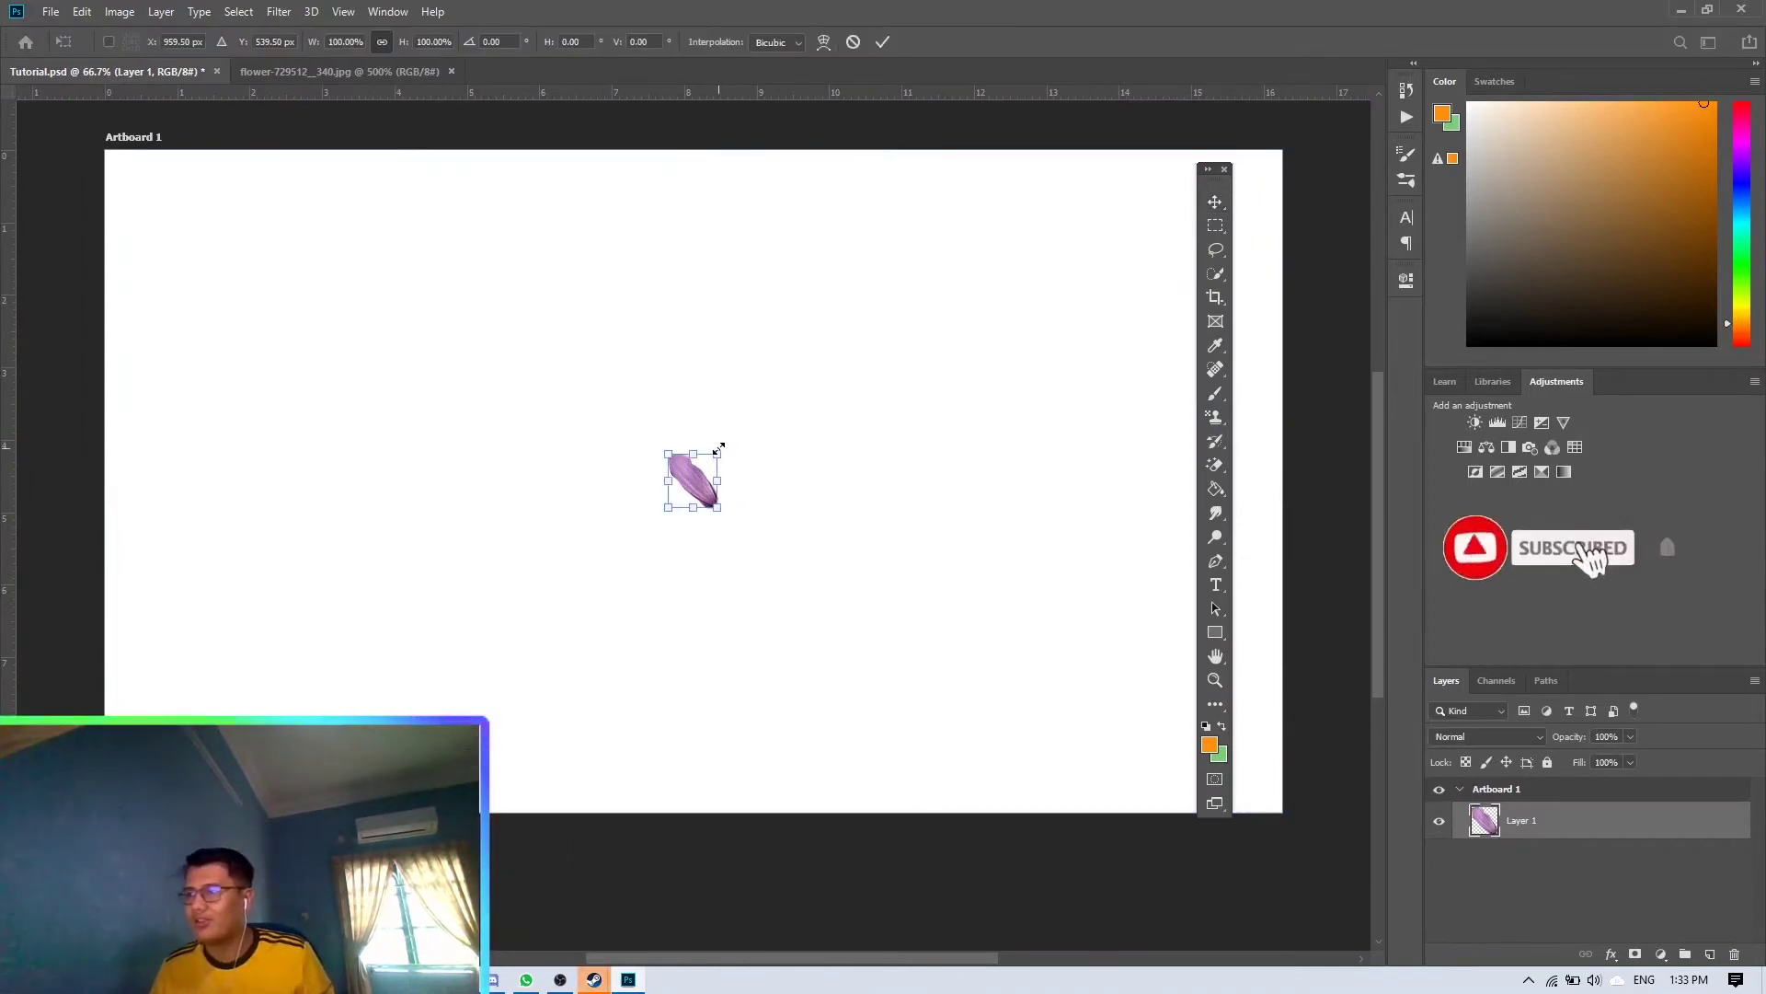
drag(722, 451, 911, 288)
drag(819, 427, 385, 335)
key(Return)
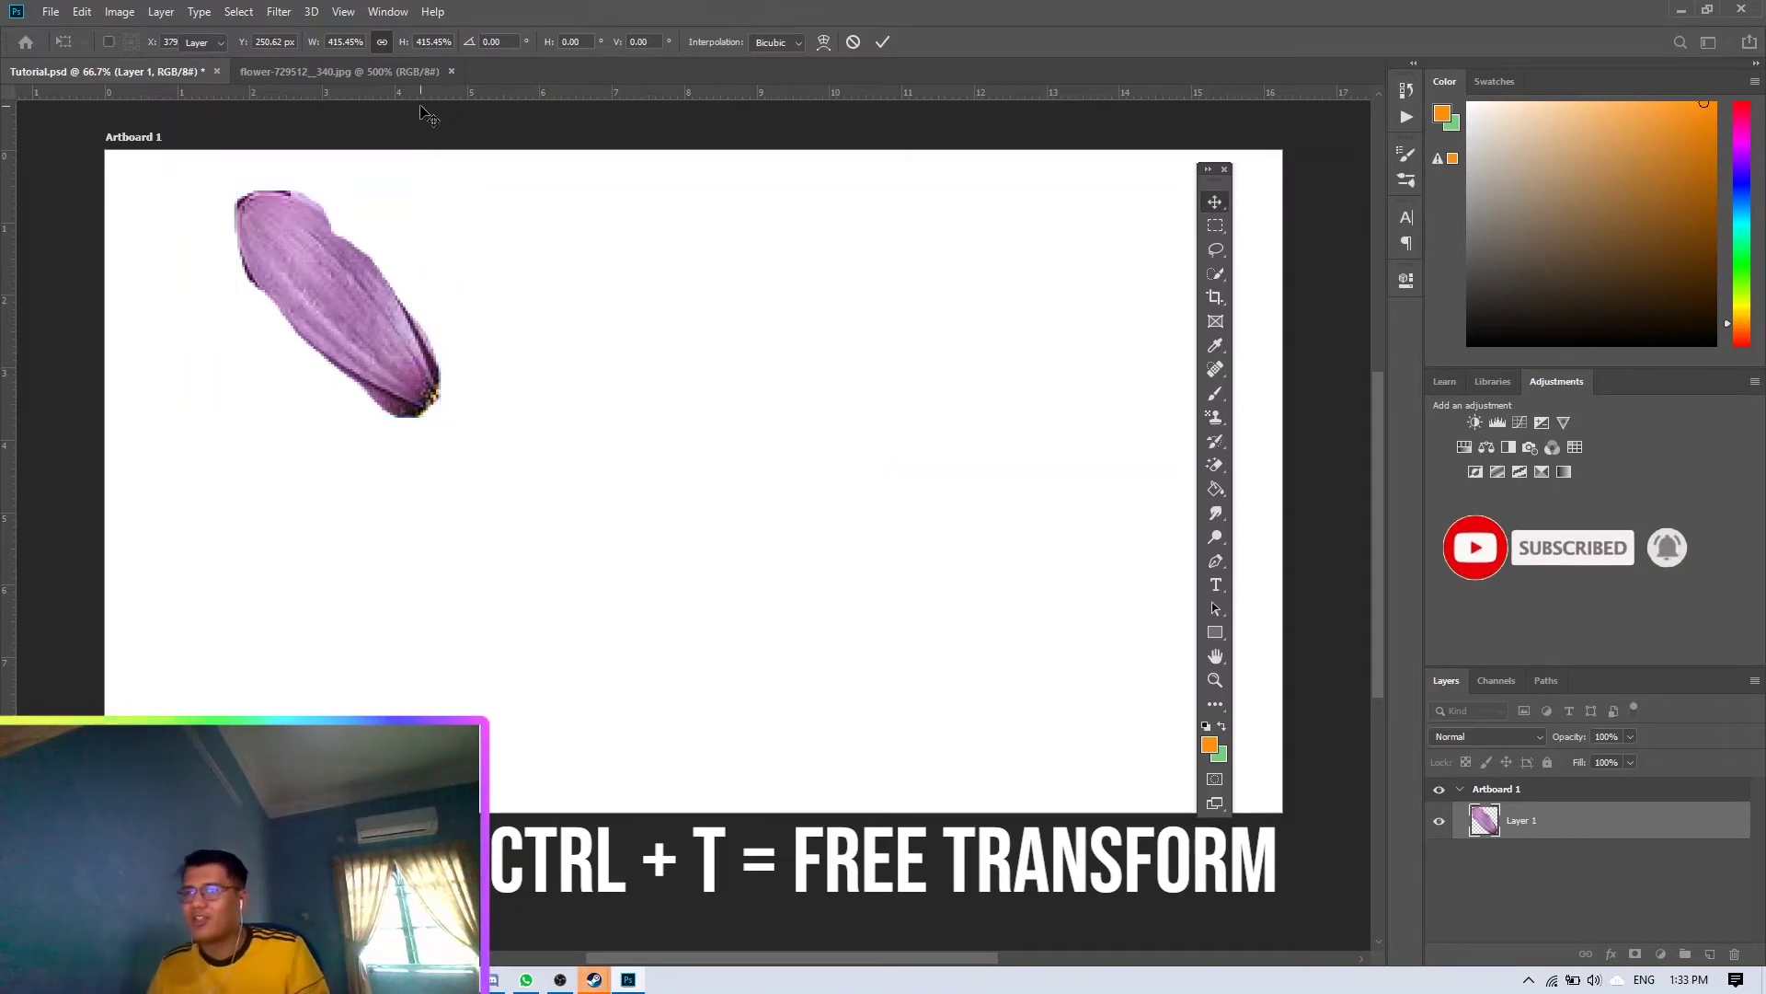
- Return to flower-729512__340.jpg and undo the freehand lasso selection around the petal
click(364, 72)
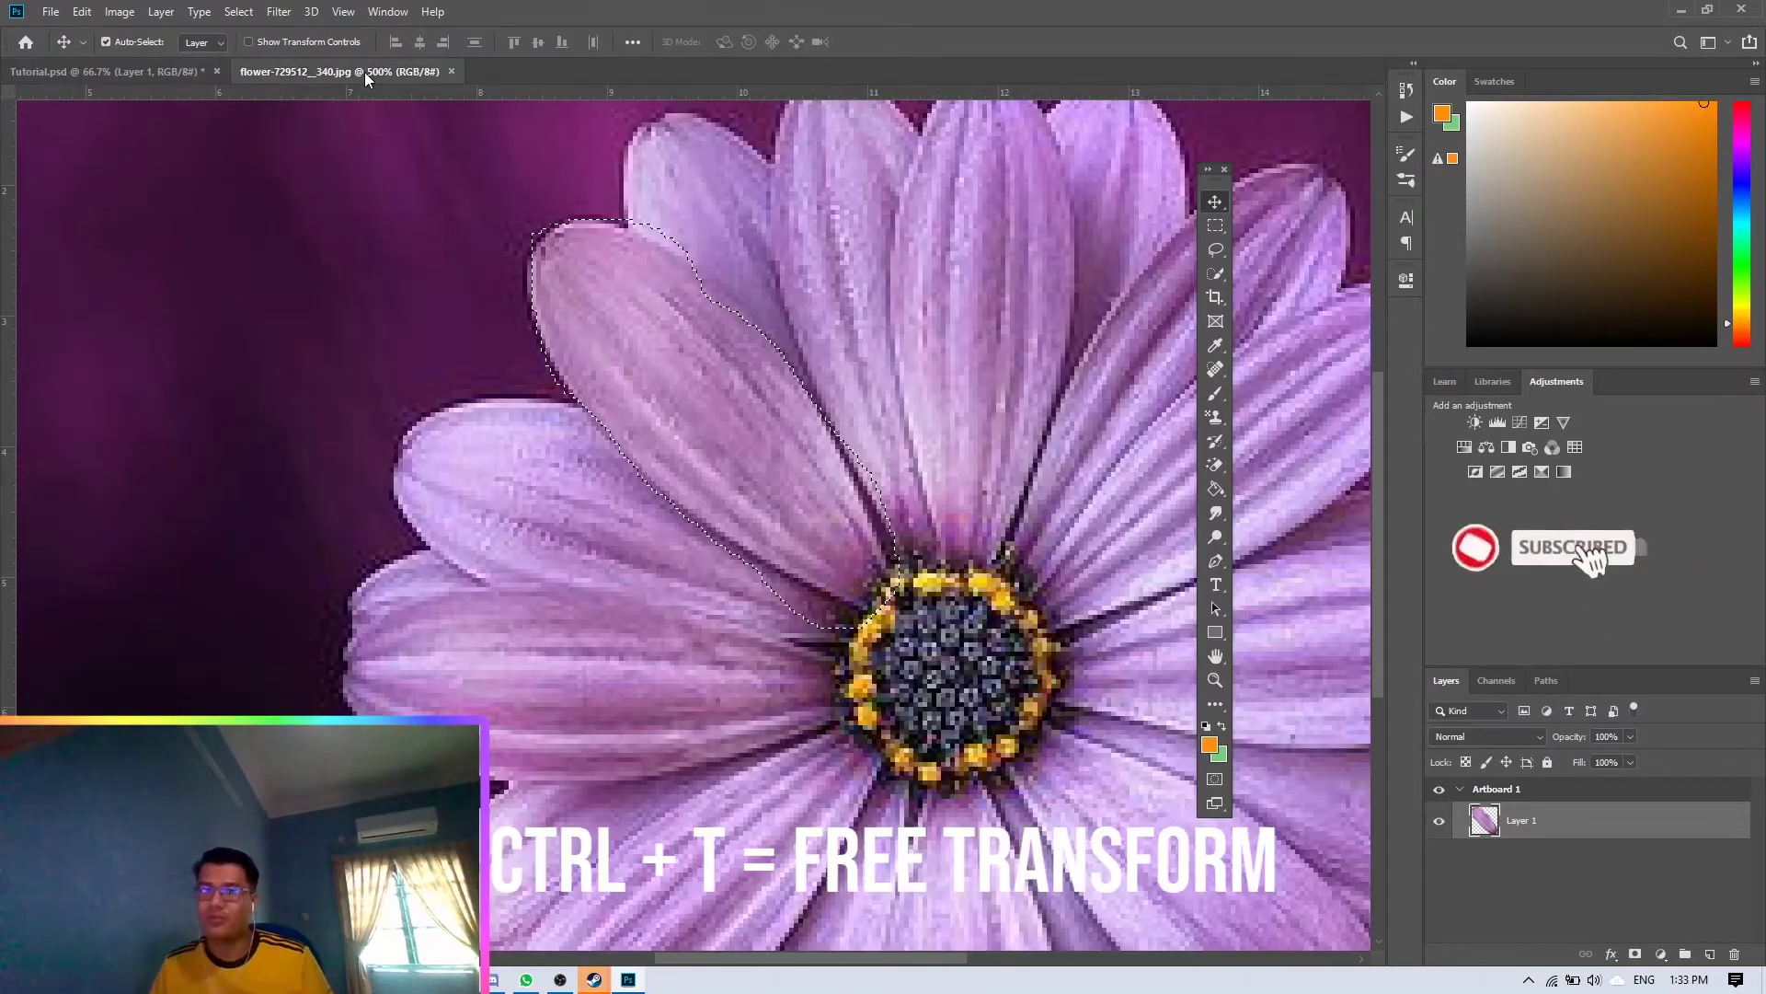
click(1217, 250)
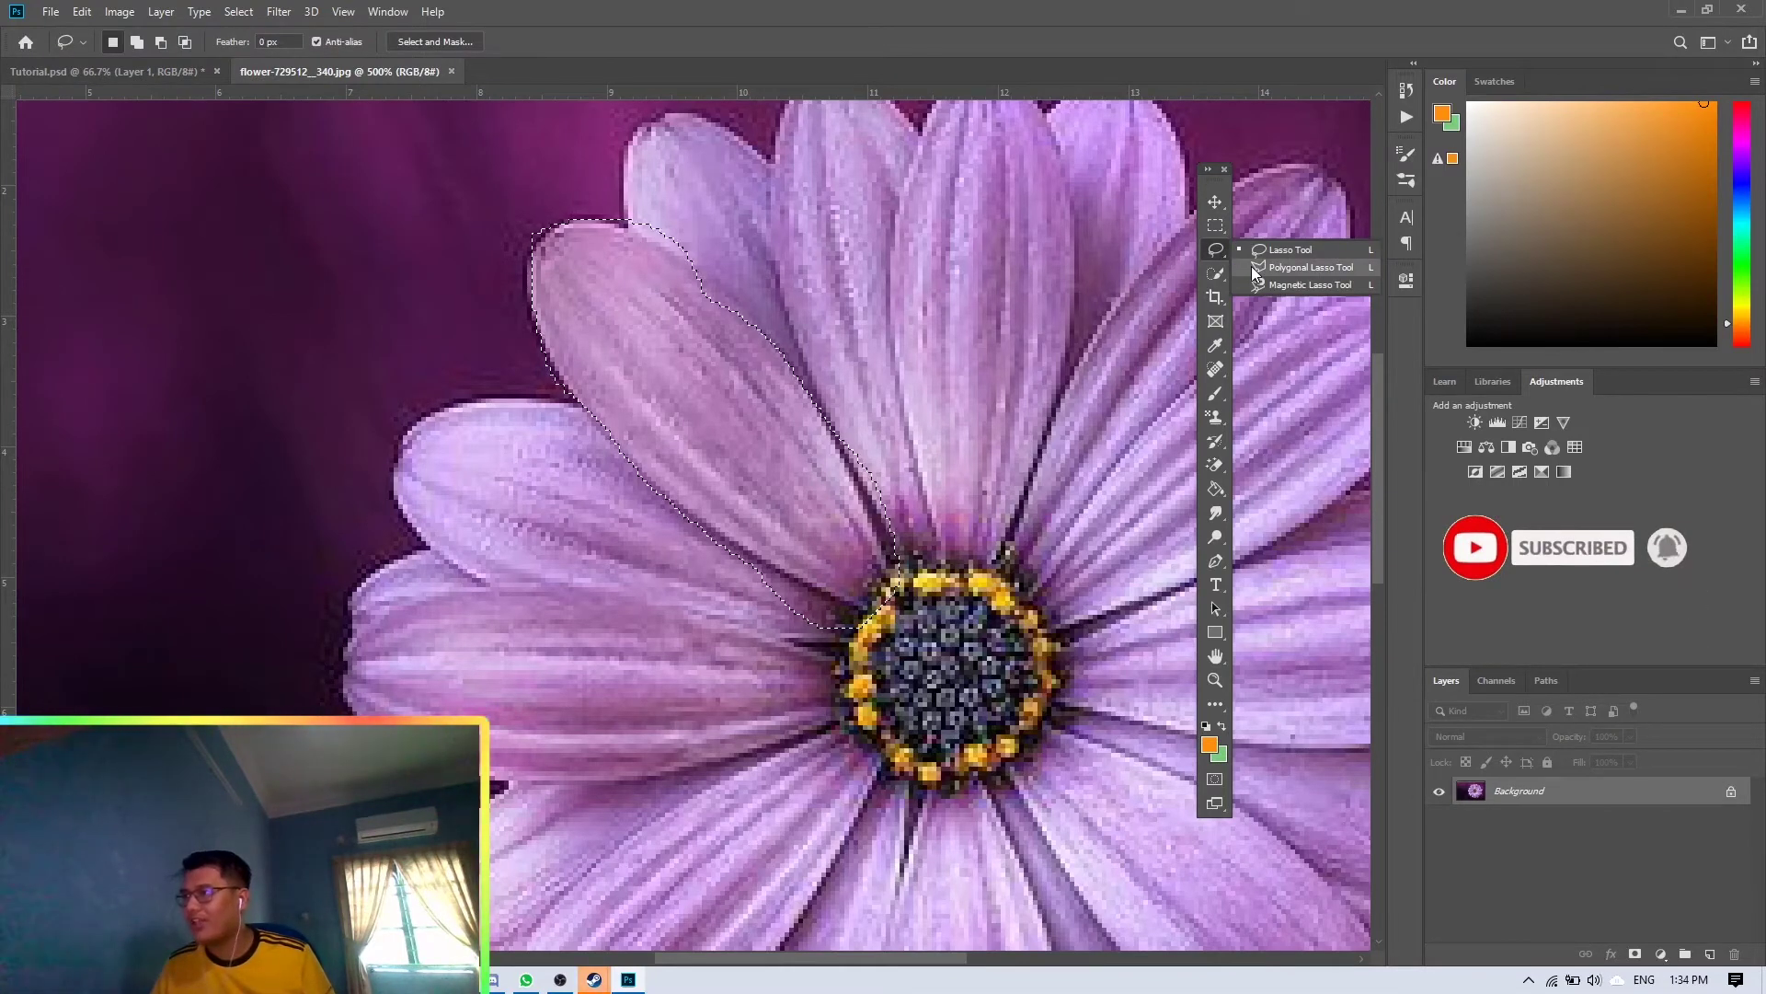
click(1255, 267)
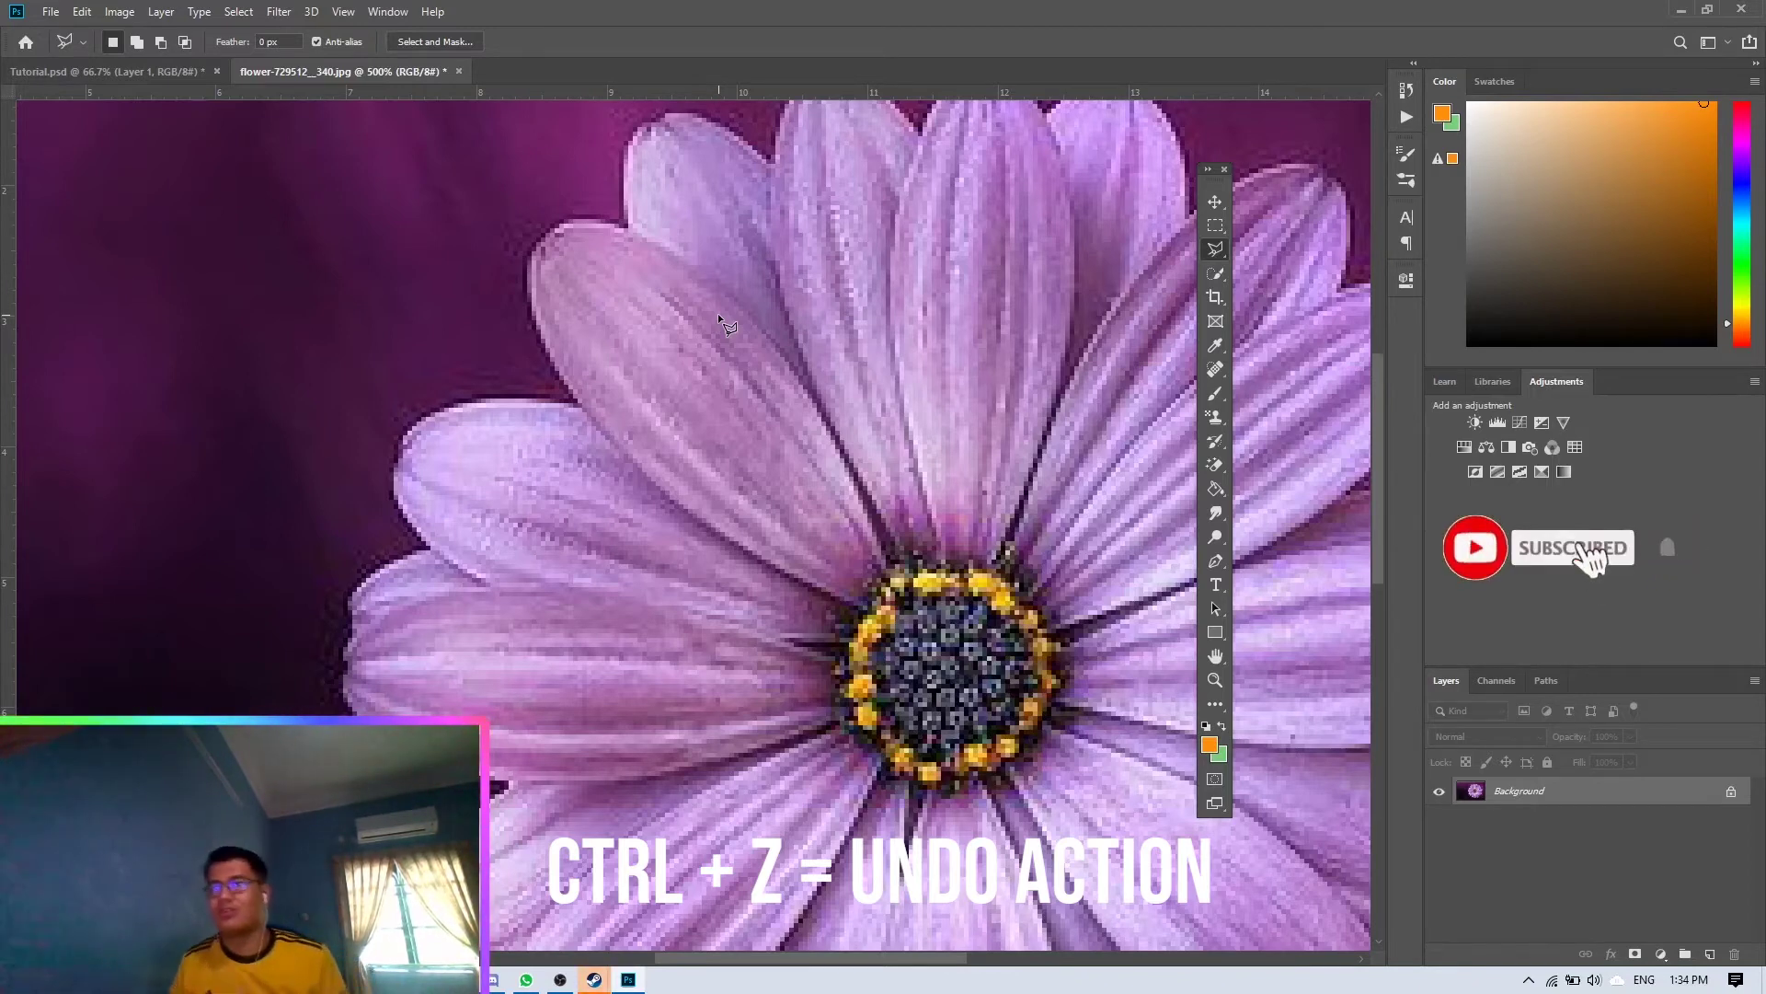
click(82, 12)
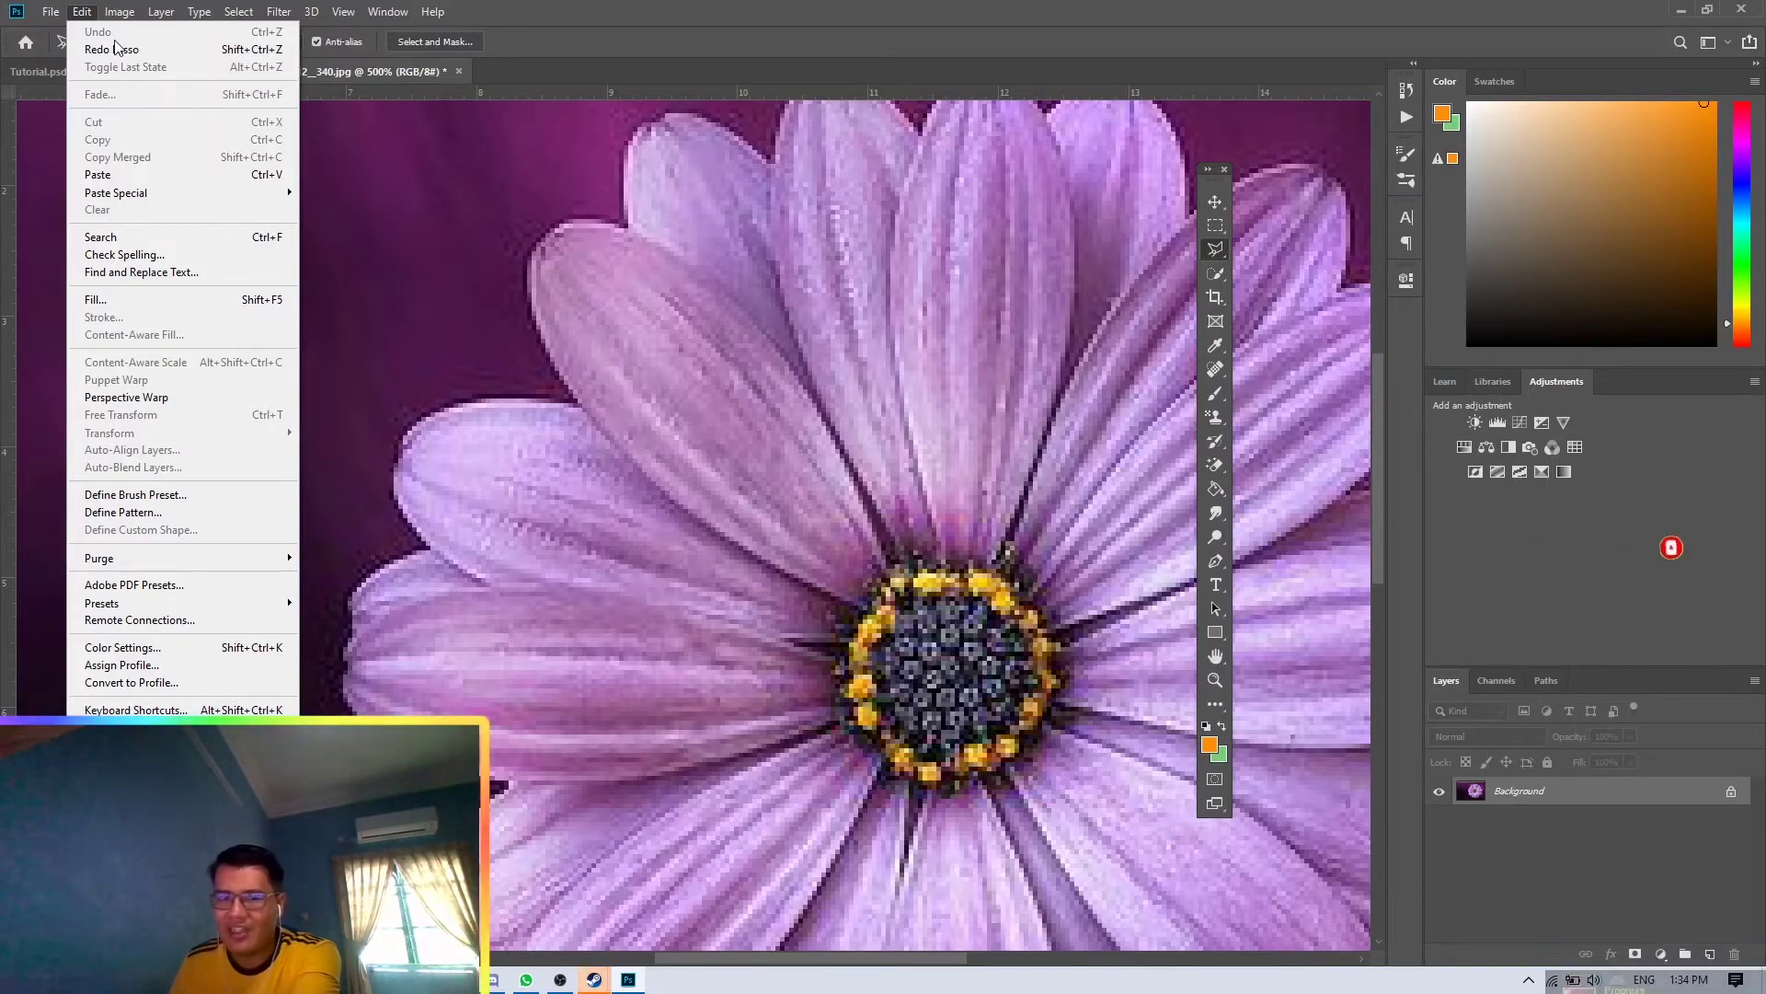
click(88, 20)
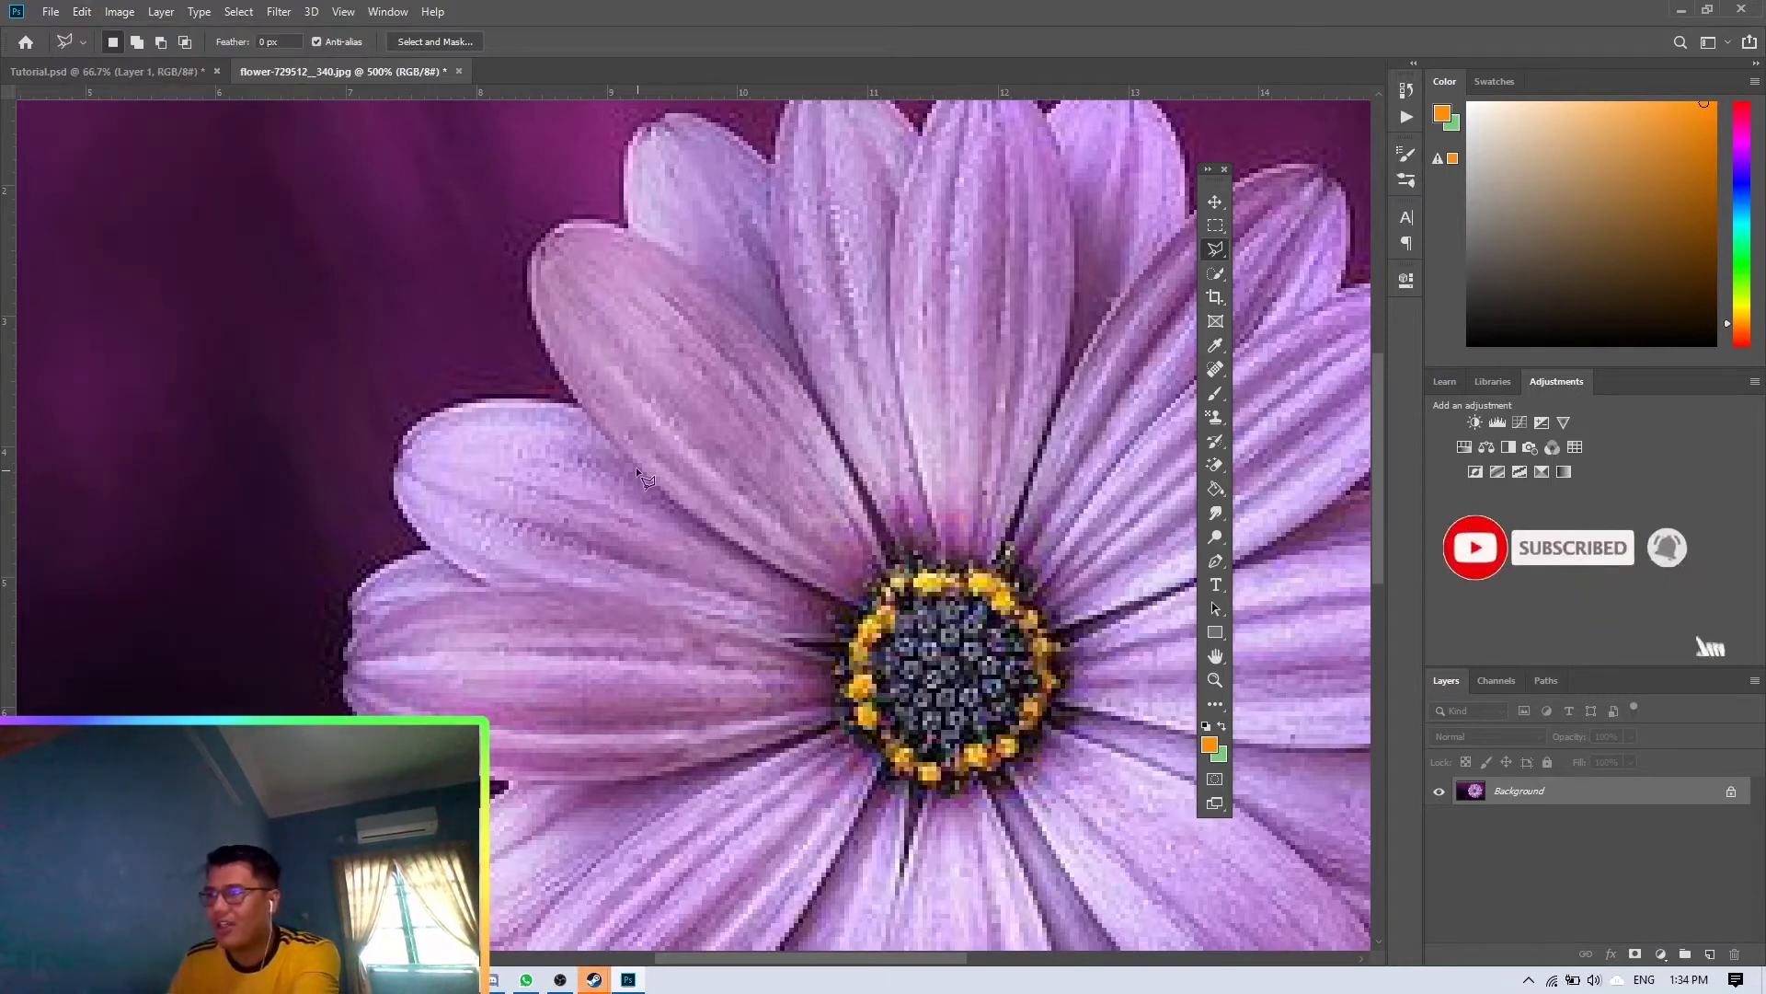
- Select the same upper-left petal with the Polygonal Lasso tool, tracing straight segments around it and closing the outline
right_click(1215, 250)
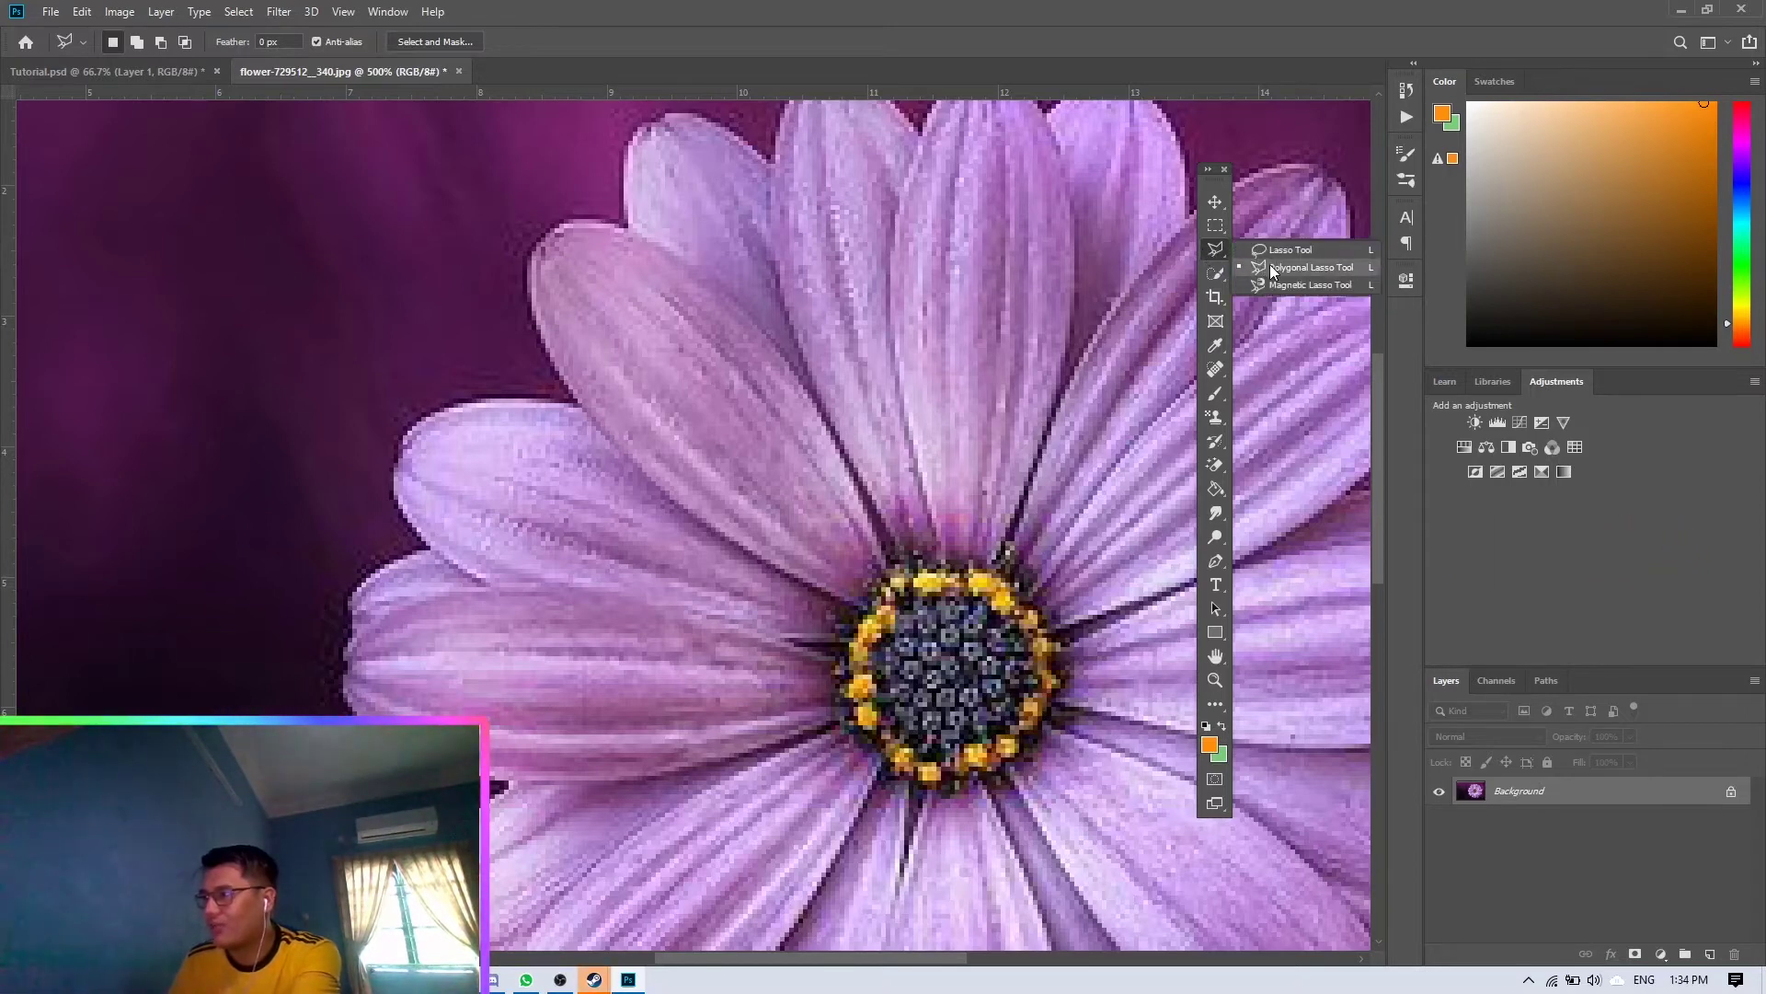
click(1310, 267)
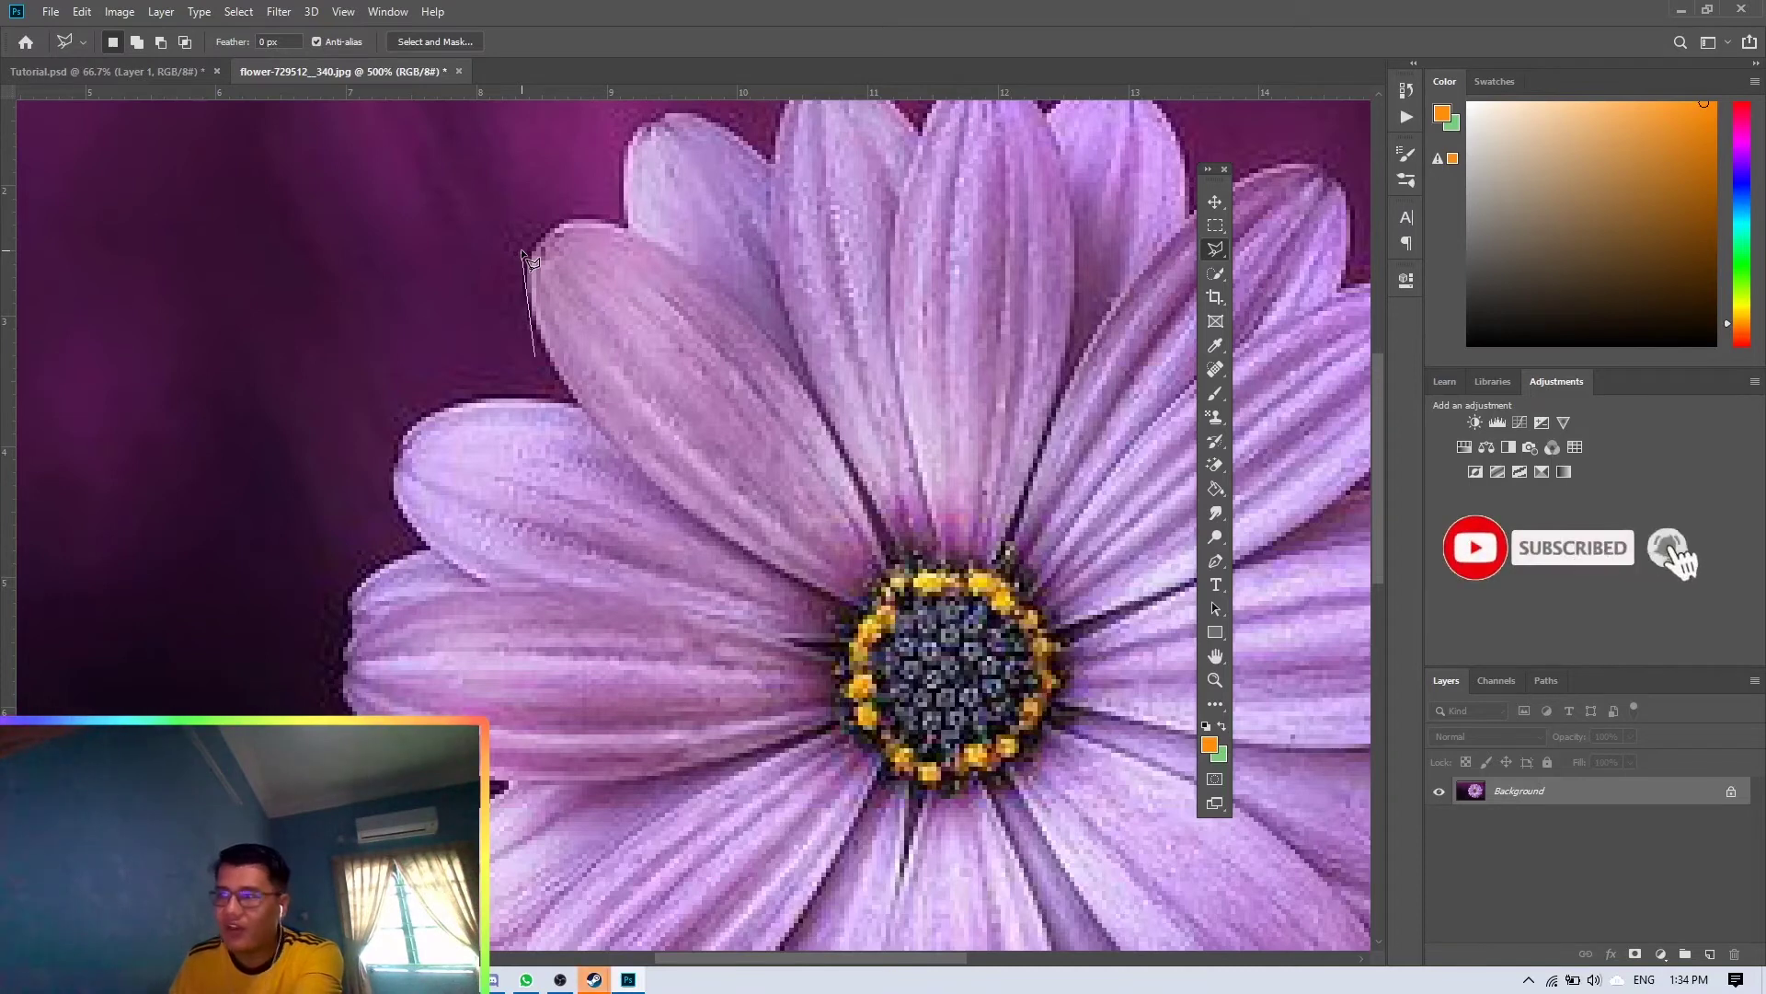
click(580, 206)
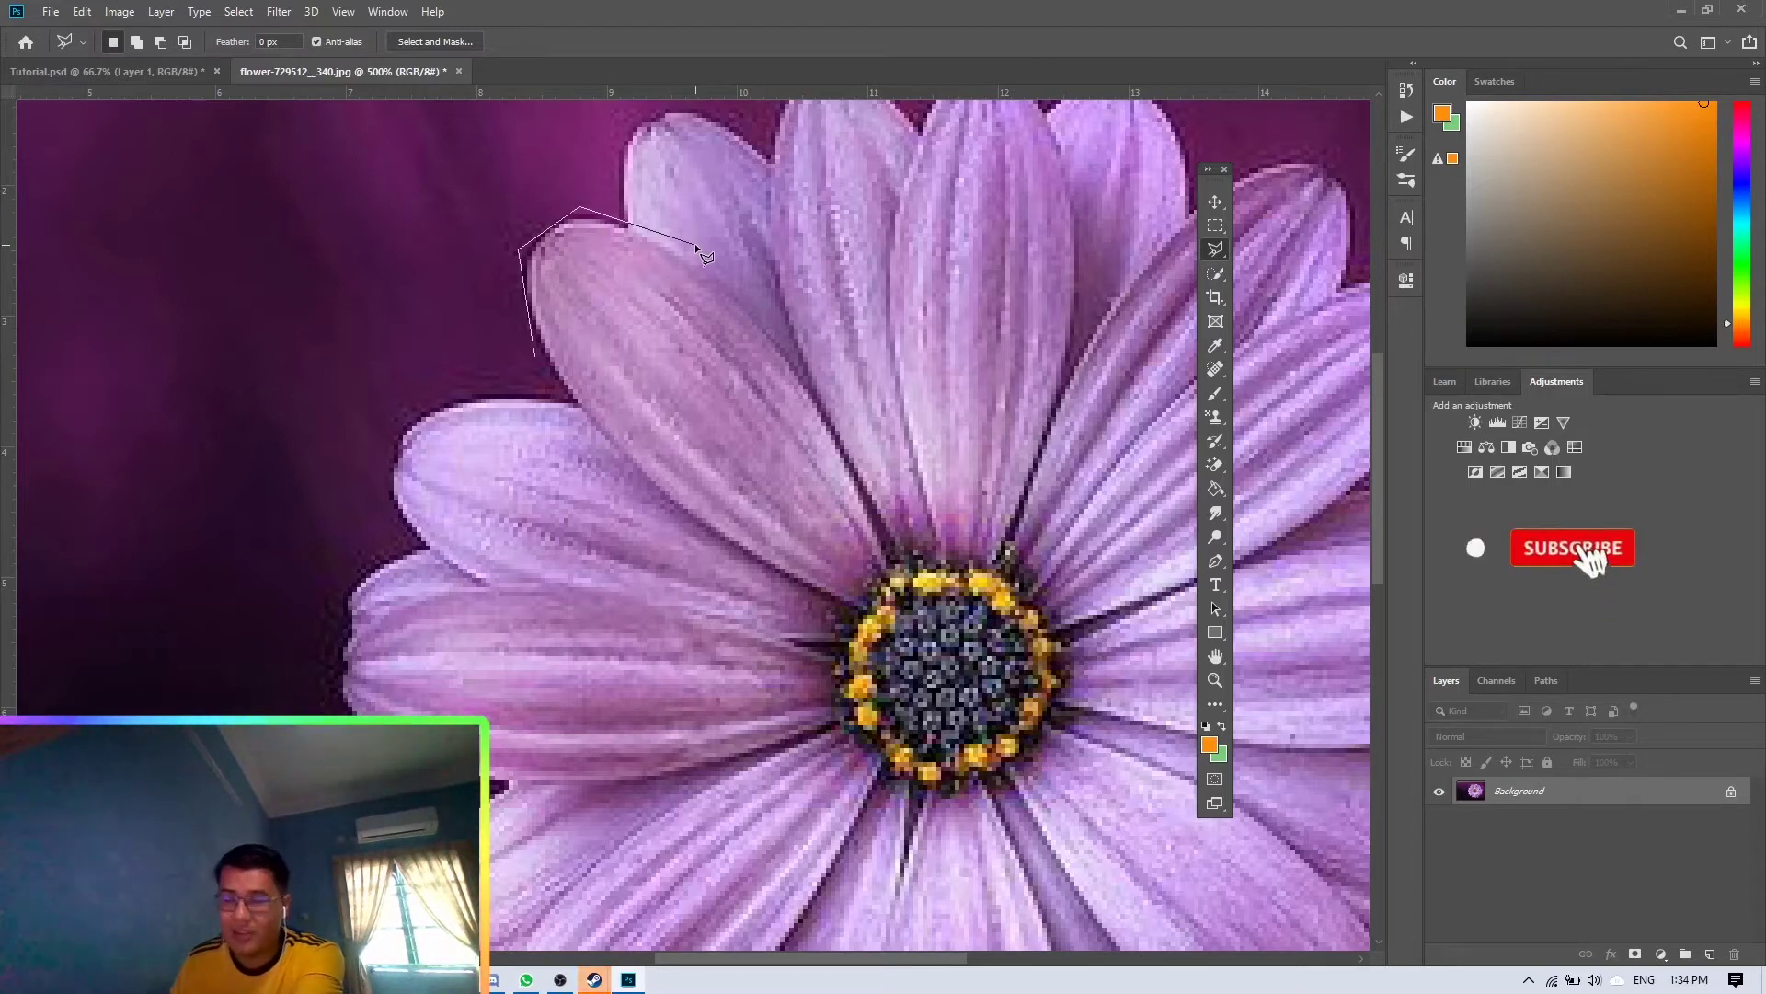
click(743, 284)
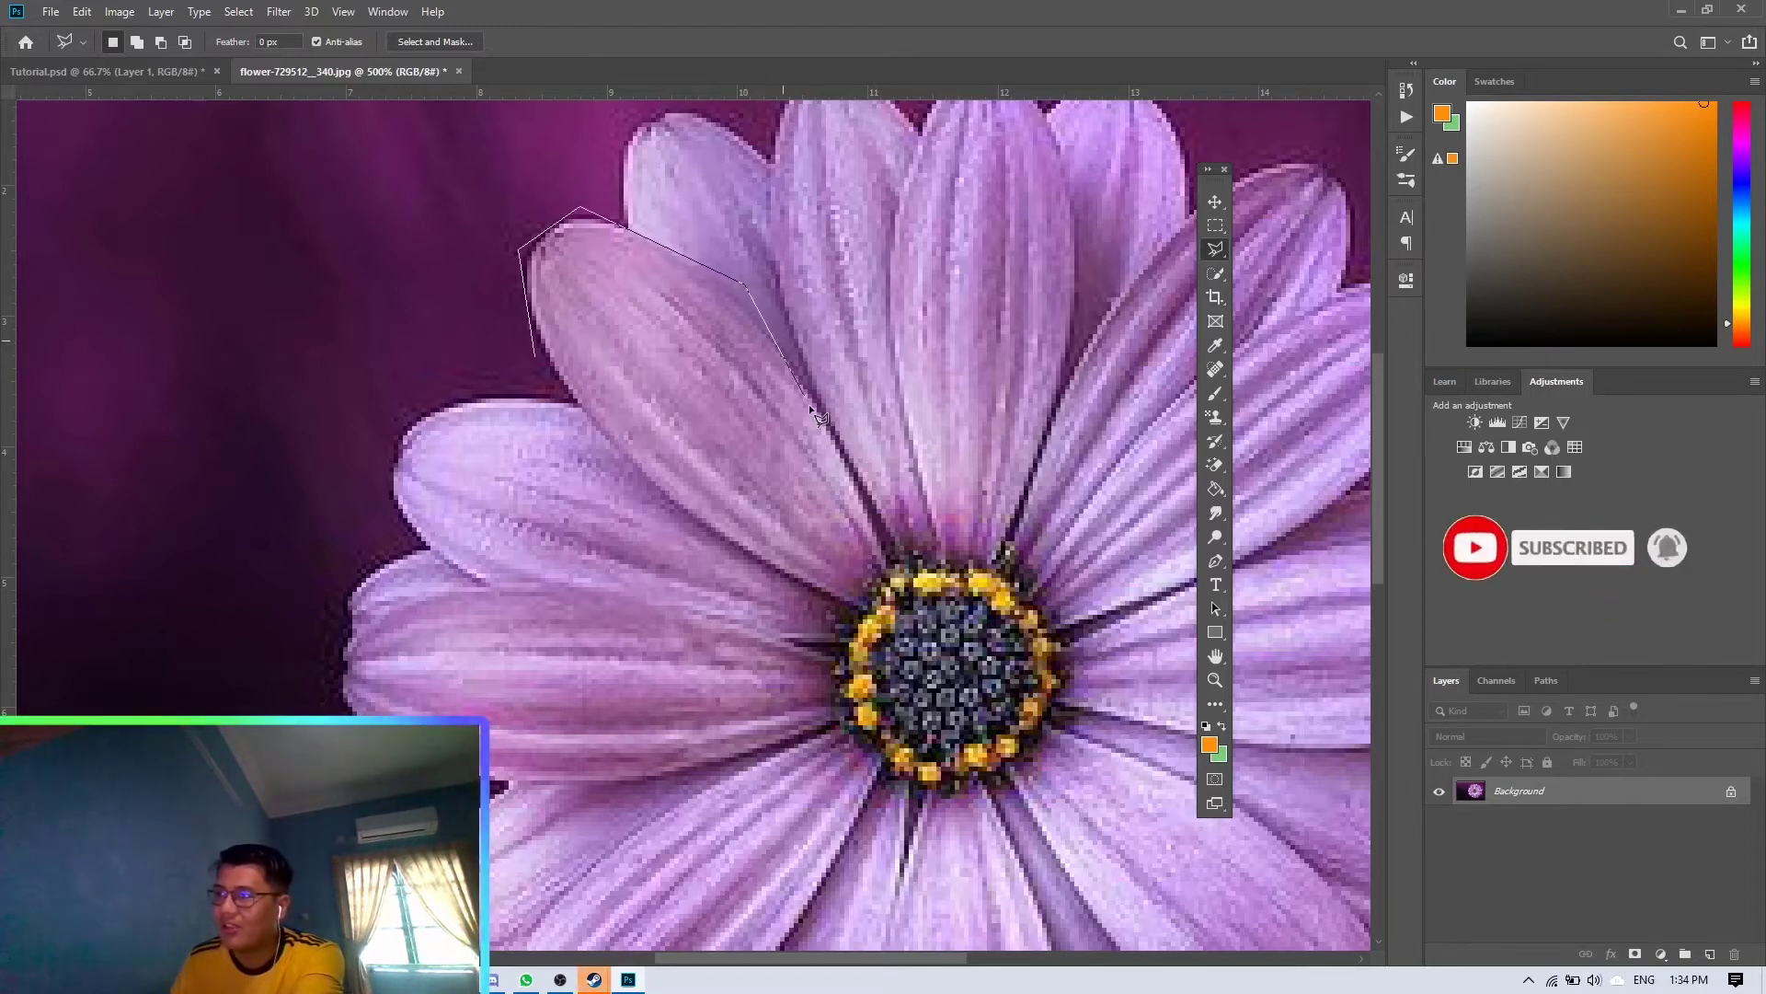
click(894, 593)
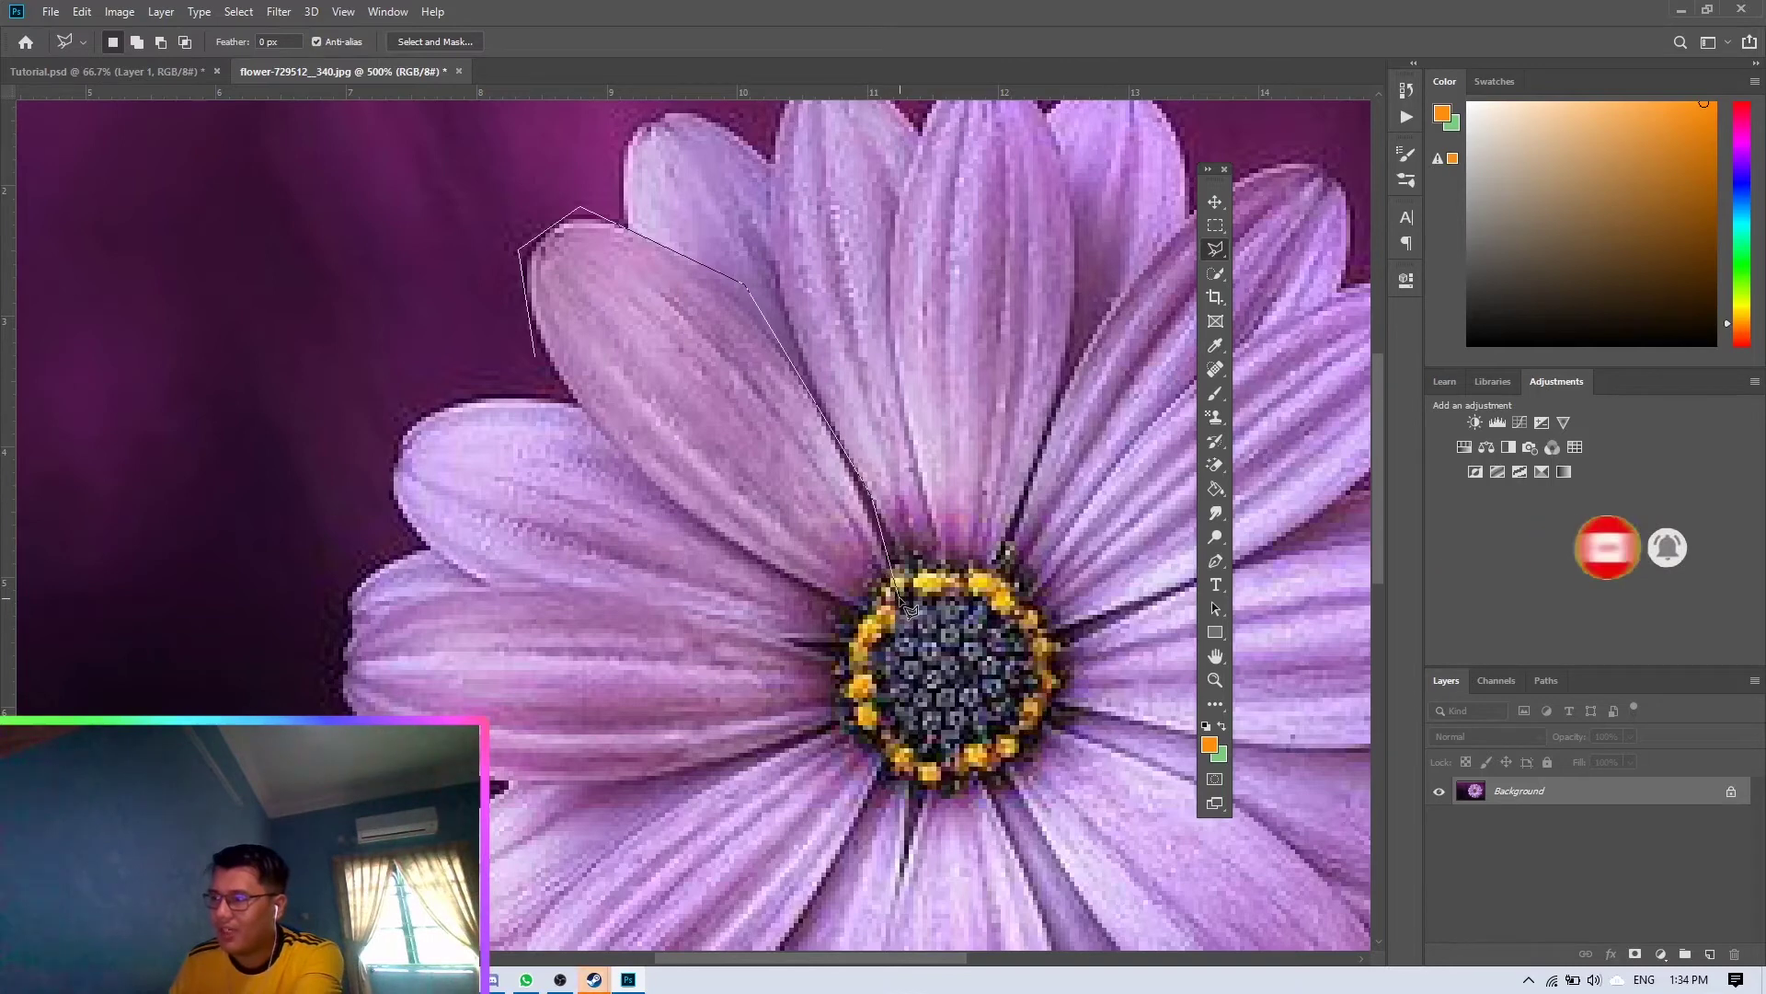
click(664, 528)
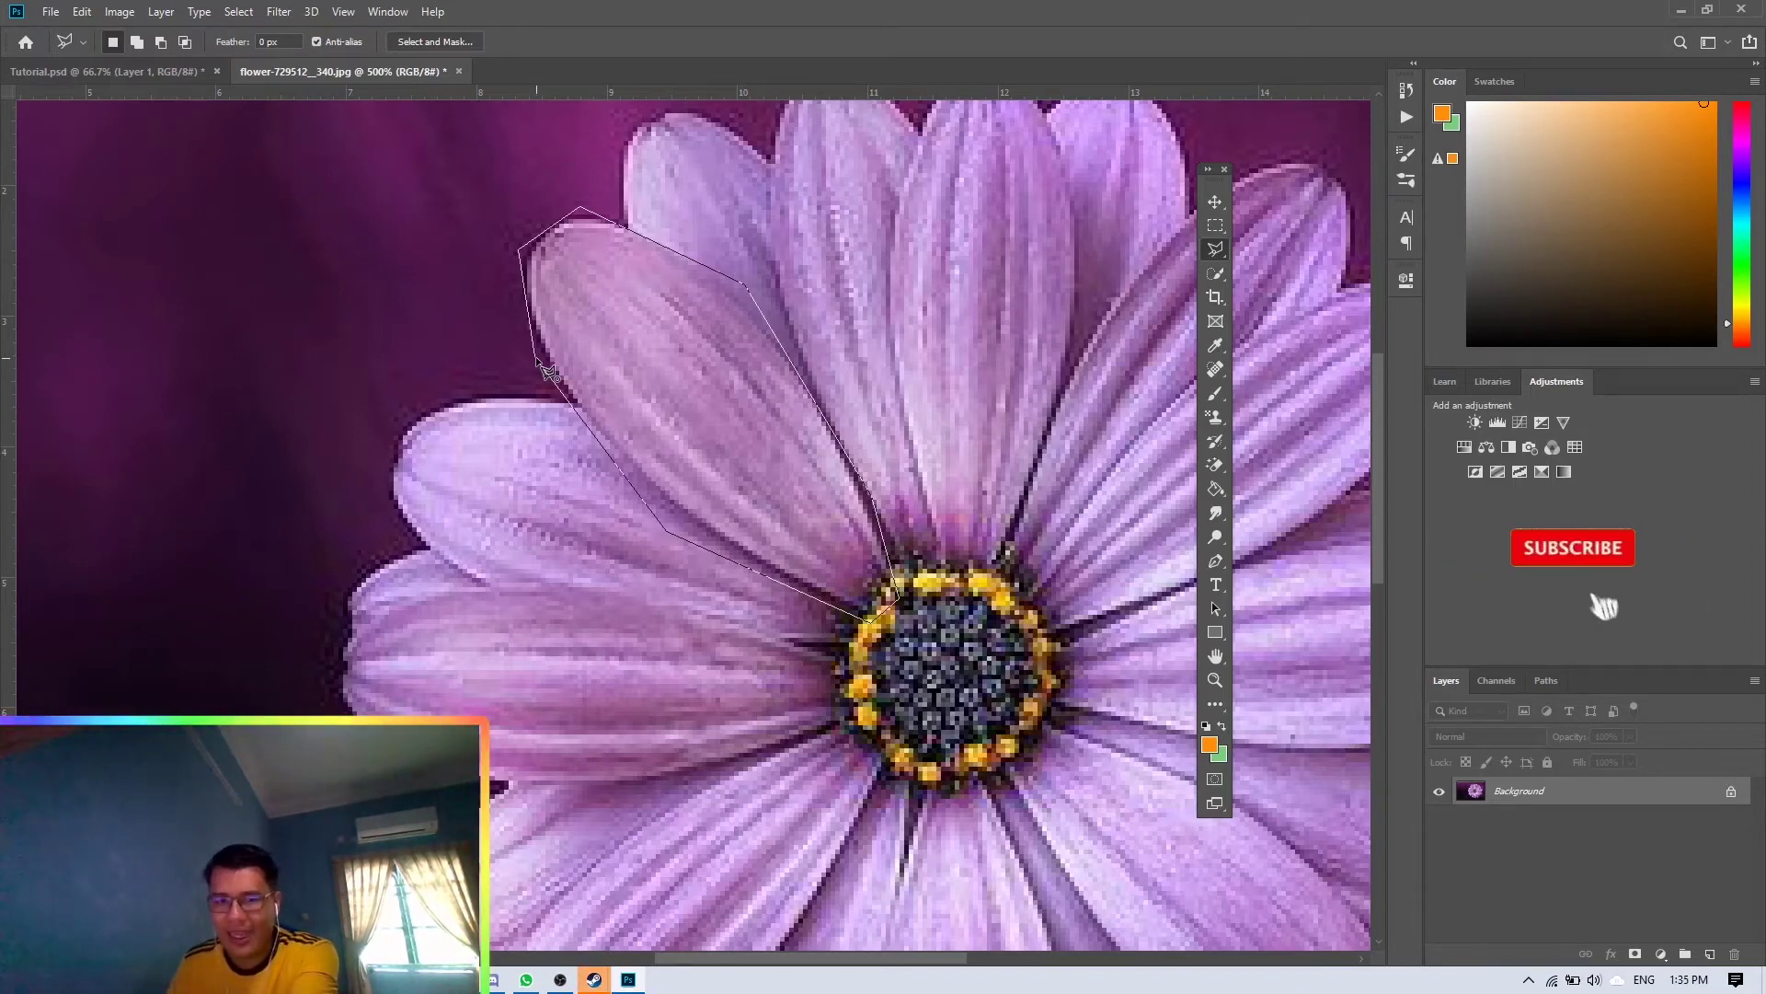
double_click(548, 370)
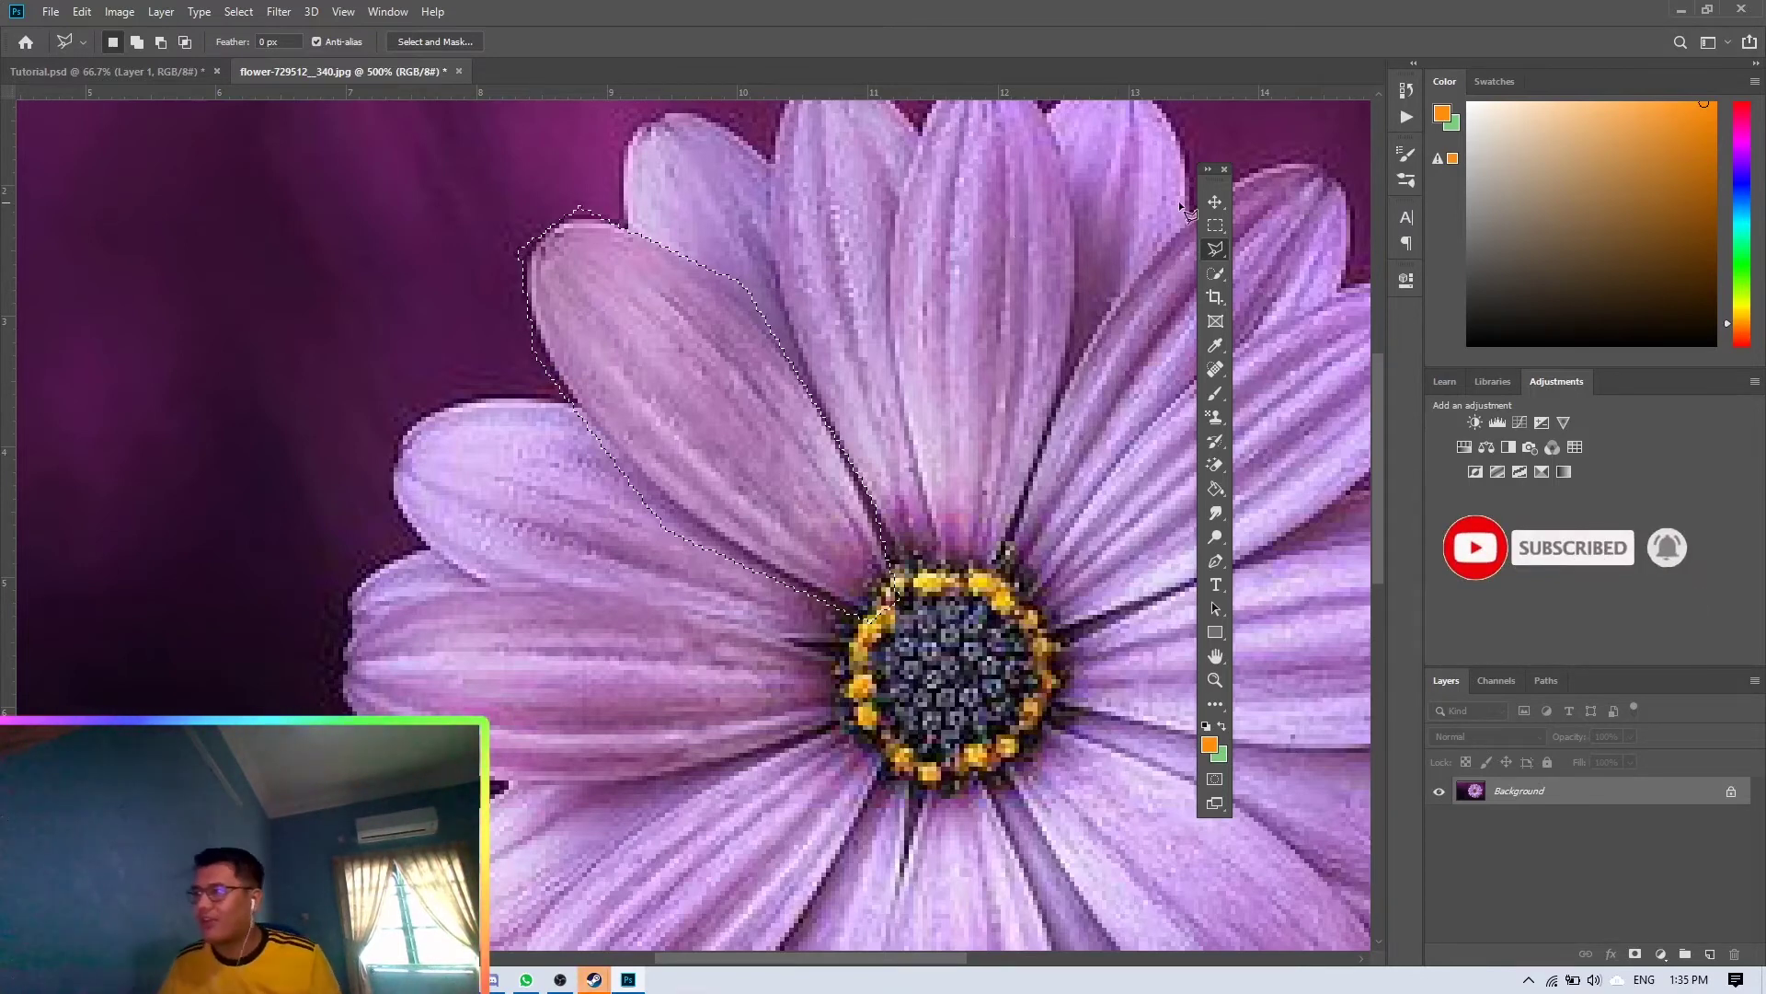
- Copy the polygonal petal selection and paste it into Tutorial.psd alongside the enlarged petal
key(v)
key(ctrl+c)
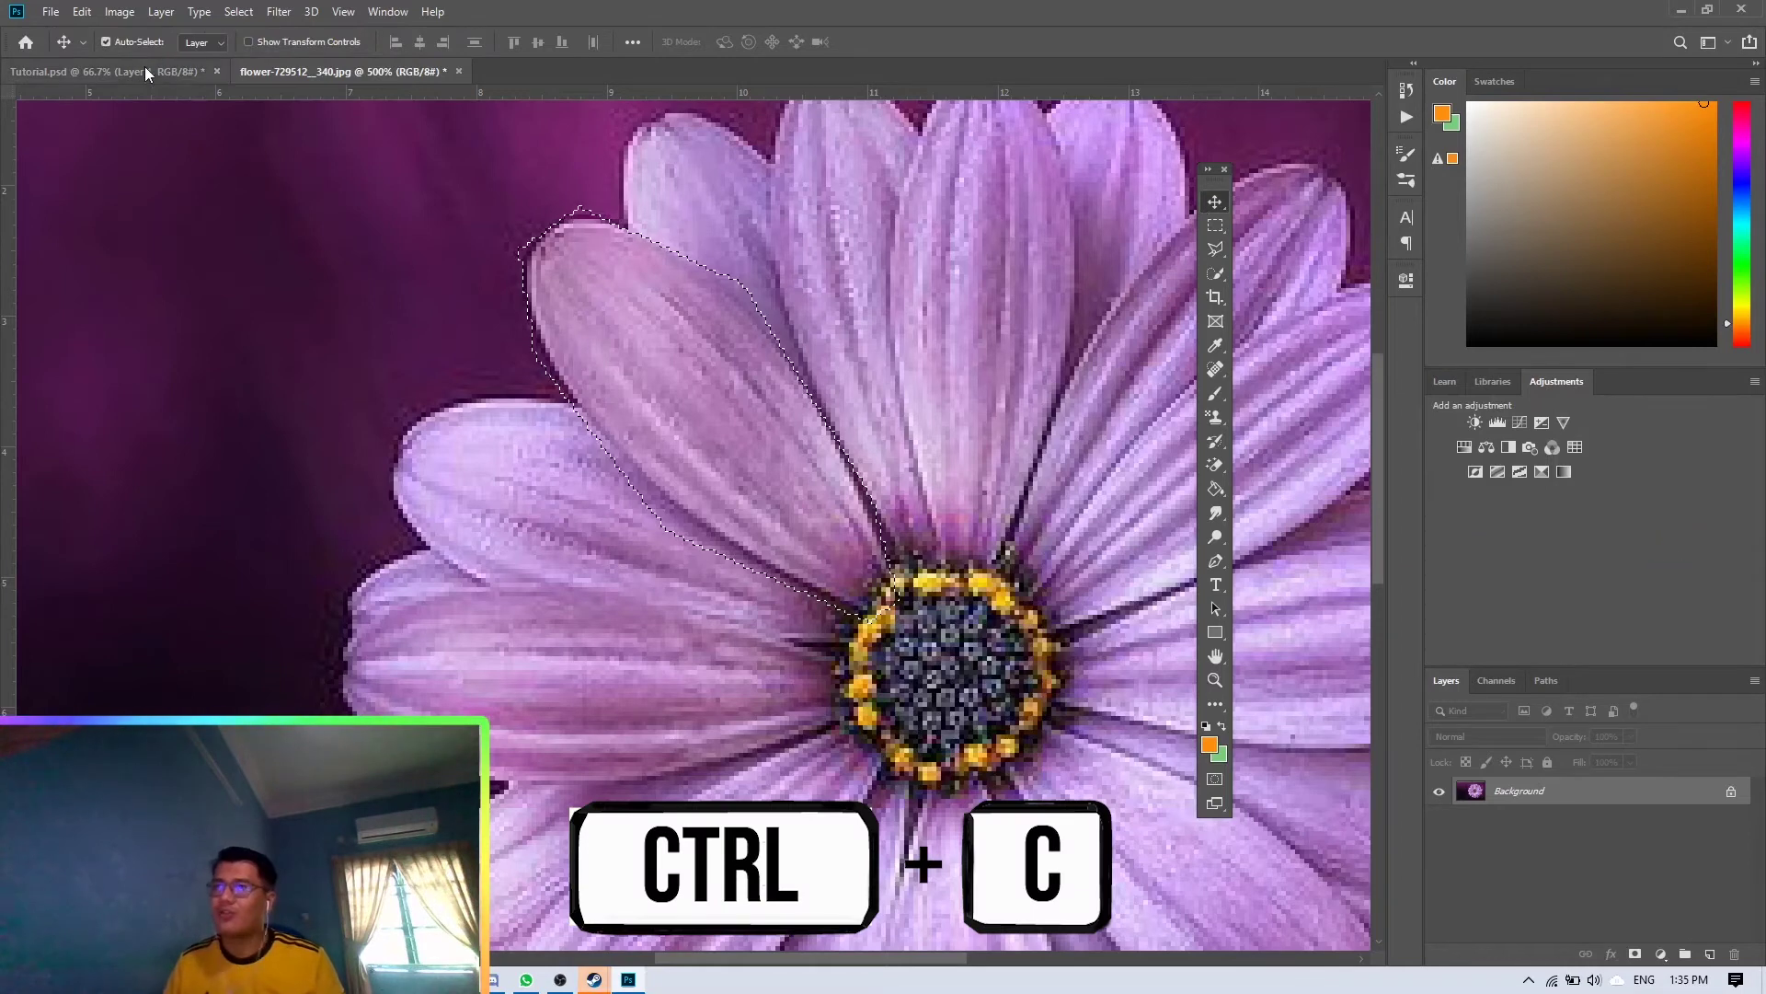
click(145, 69)
key(ctrl+v)
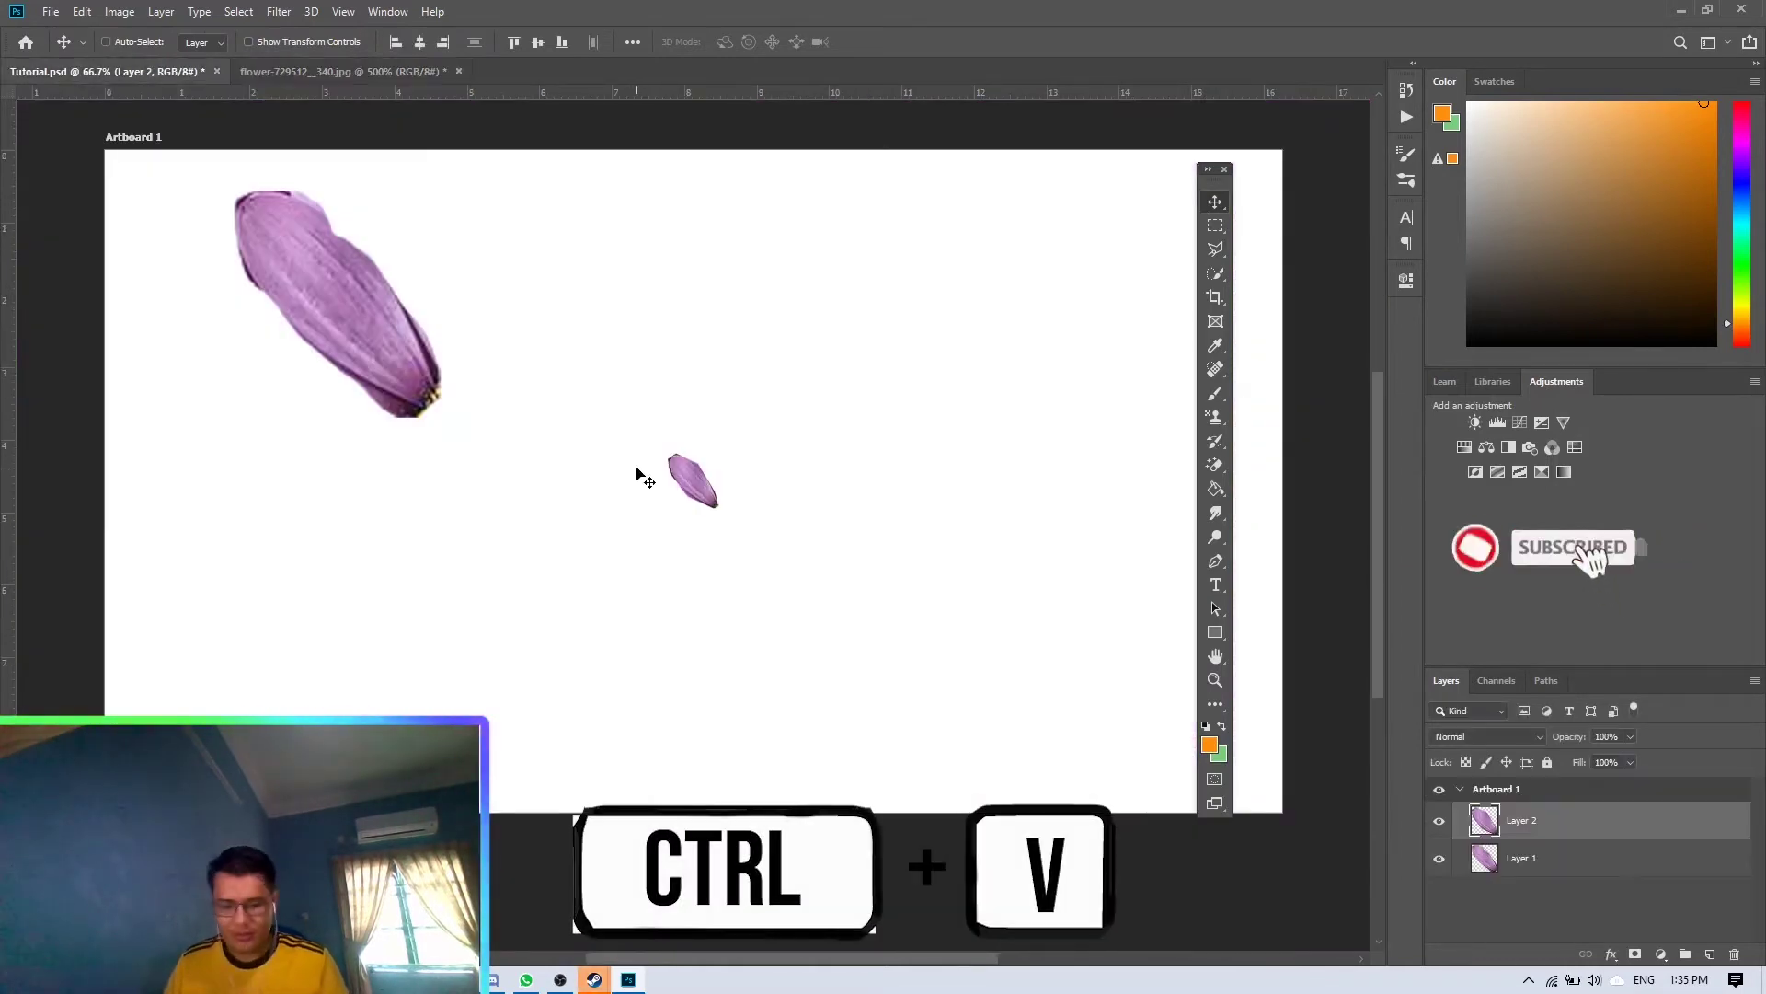
- Enlarge the polygonal petal cutout to about 348% with Free Transform and place it below the first petal
key(ctrl+t)
drag(782, 375, 840, 316)
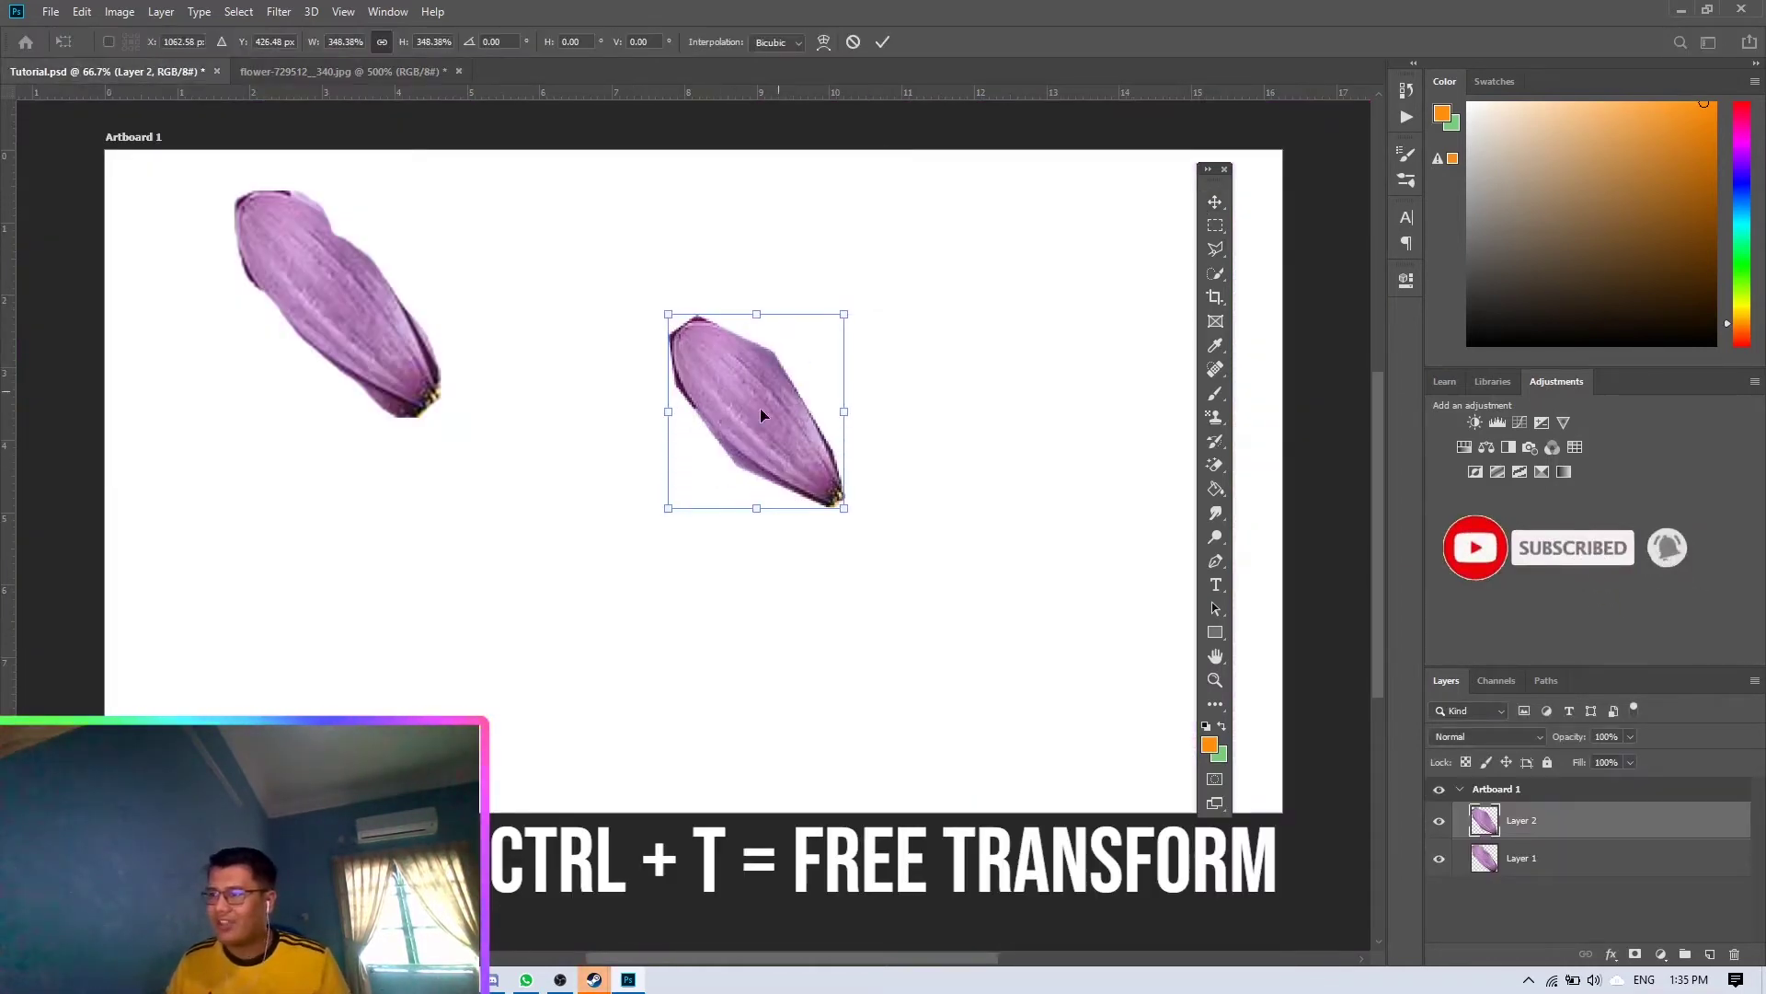
drag(760, 406, 253, 572)
key(Return)
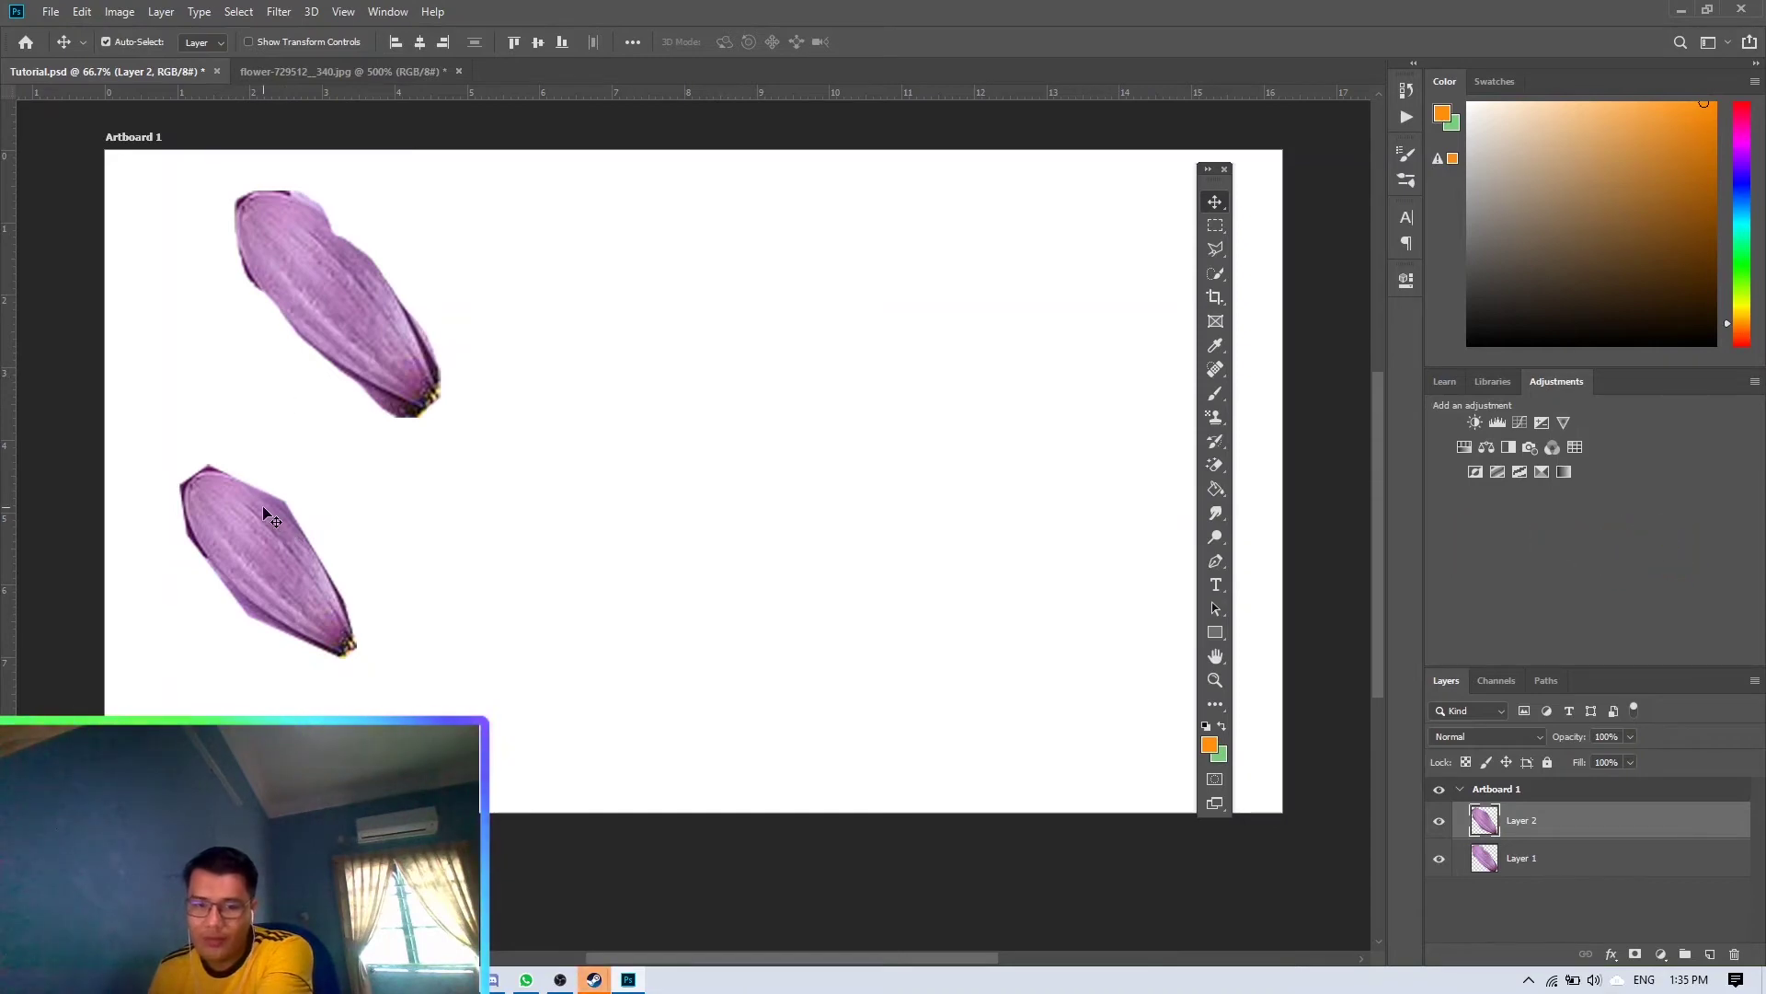
- Deselect the polygonal outline in flower-729512__340.jpg and trace the same upper-left petal with the Magnetic Lasso tool, closing the outline
click(319, 73)
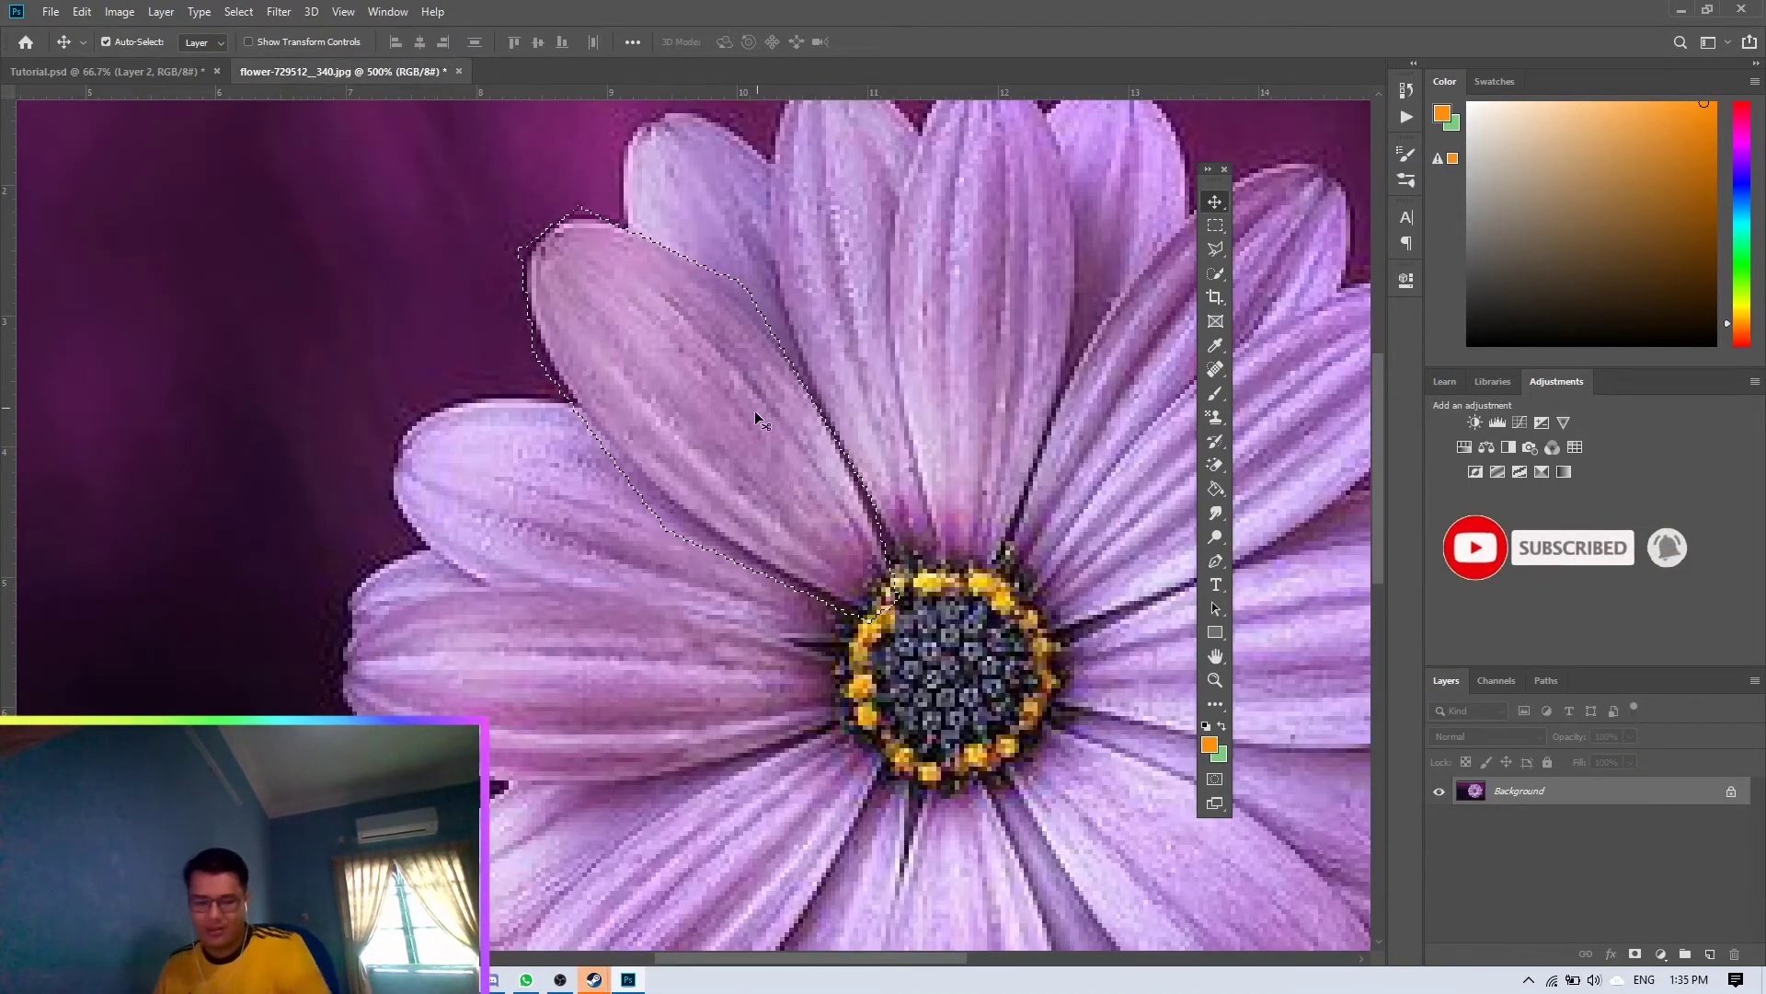
key(ctrl+d)
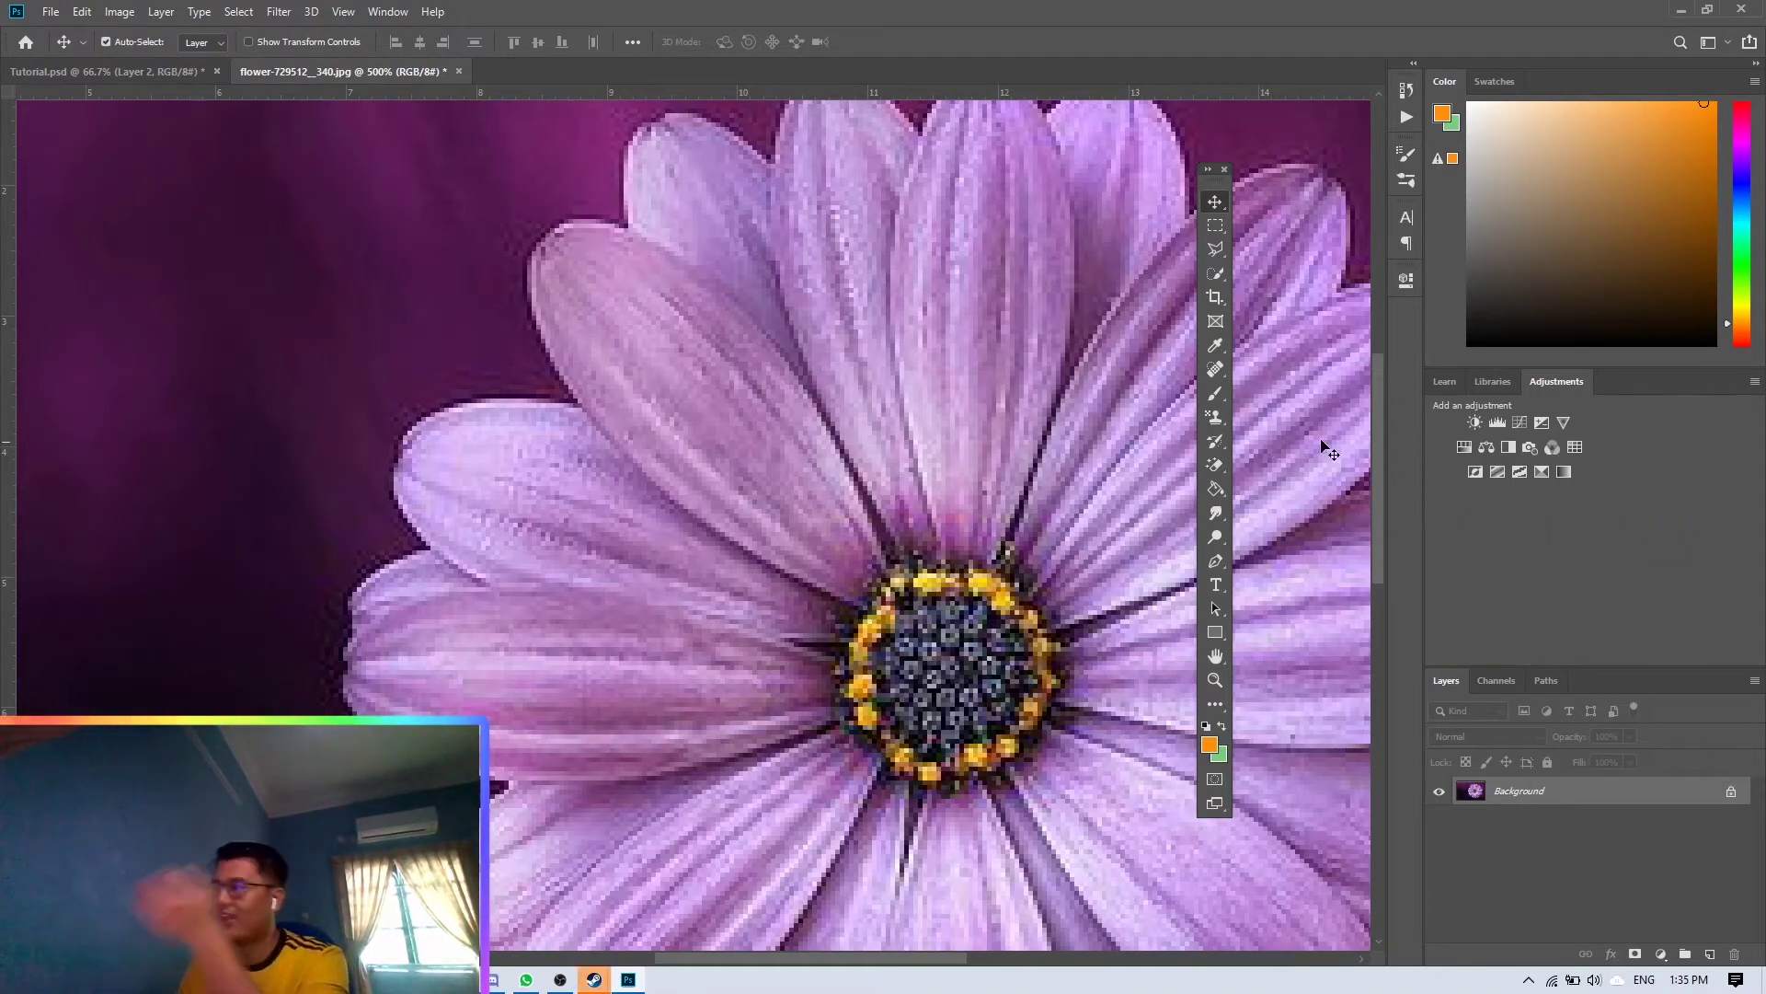
click(1215, 249)
click(1286, 286)
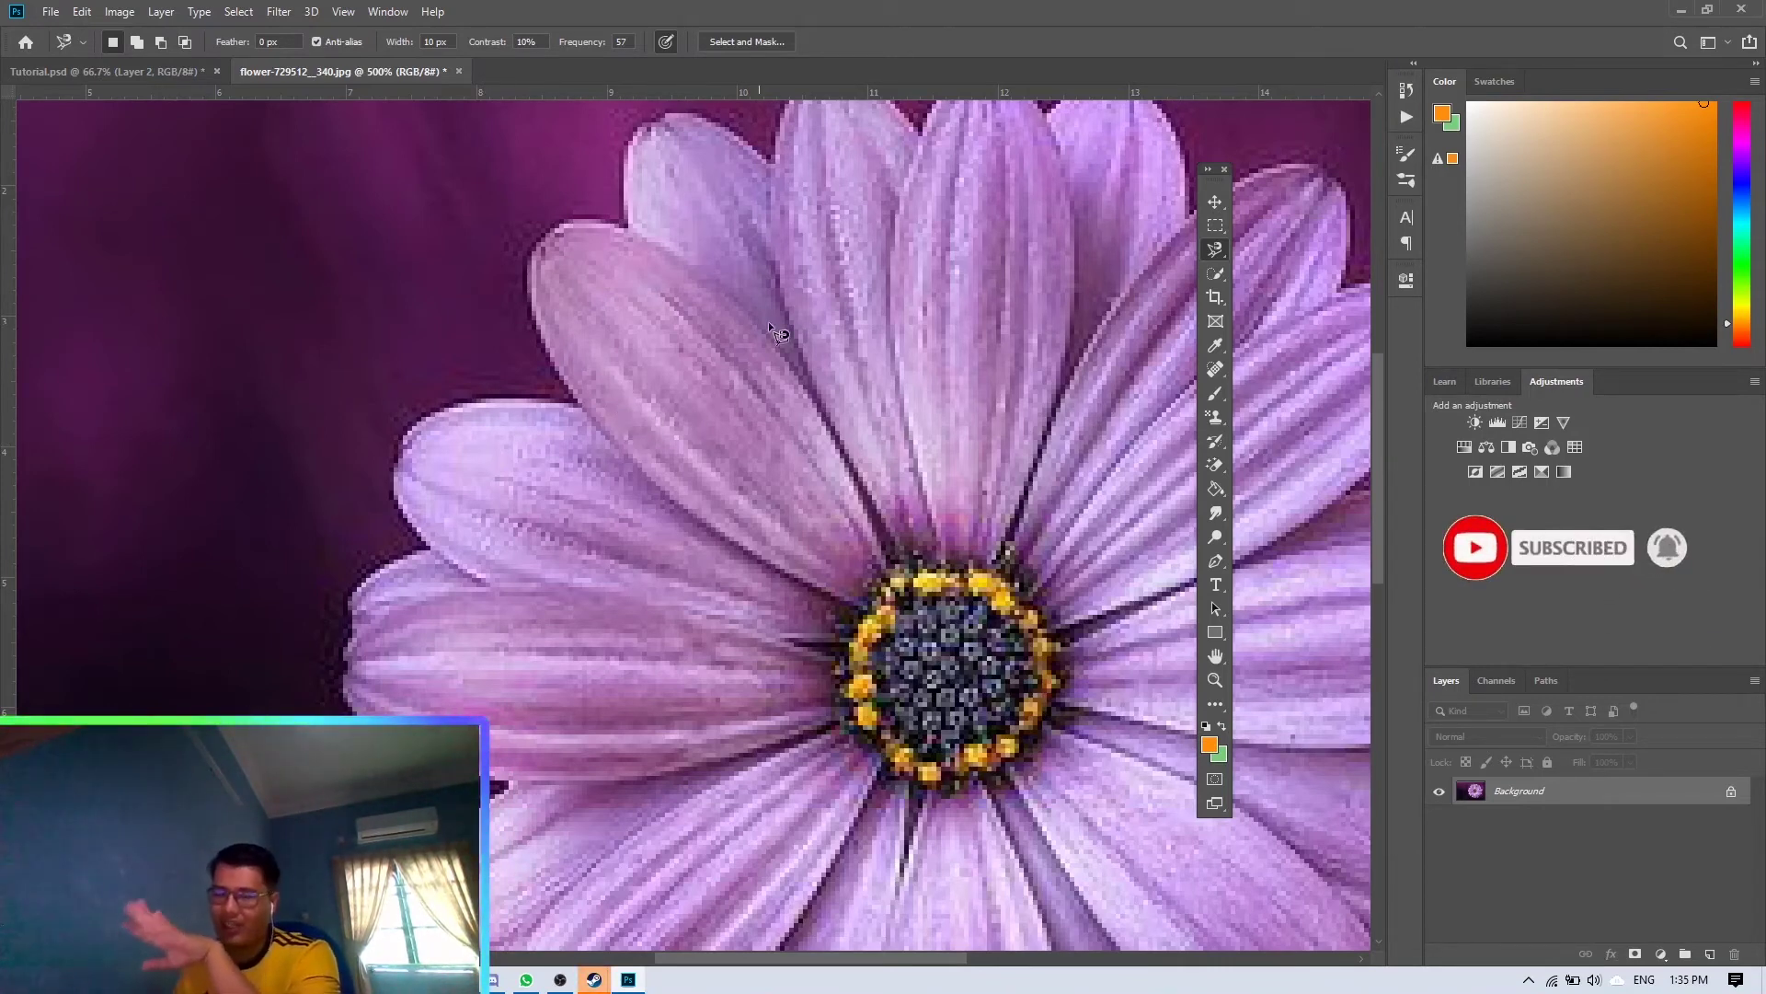
click(527, 309)
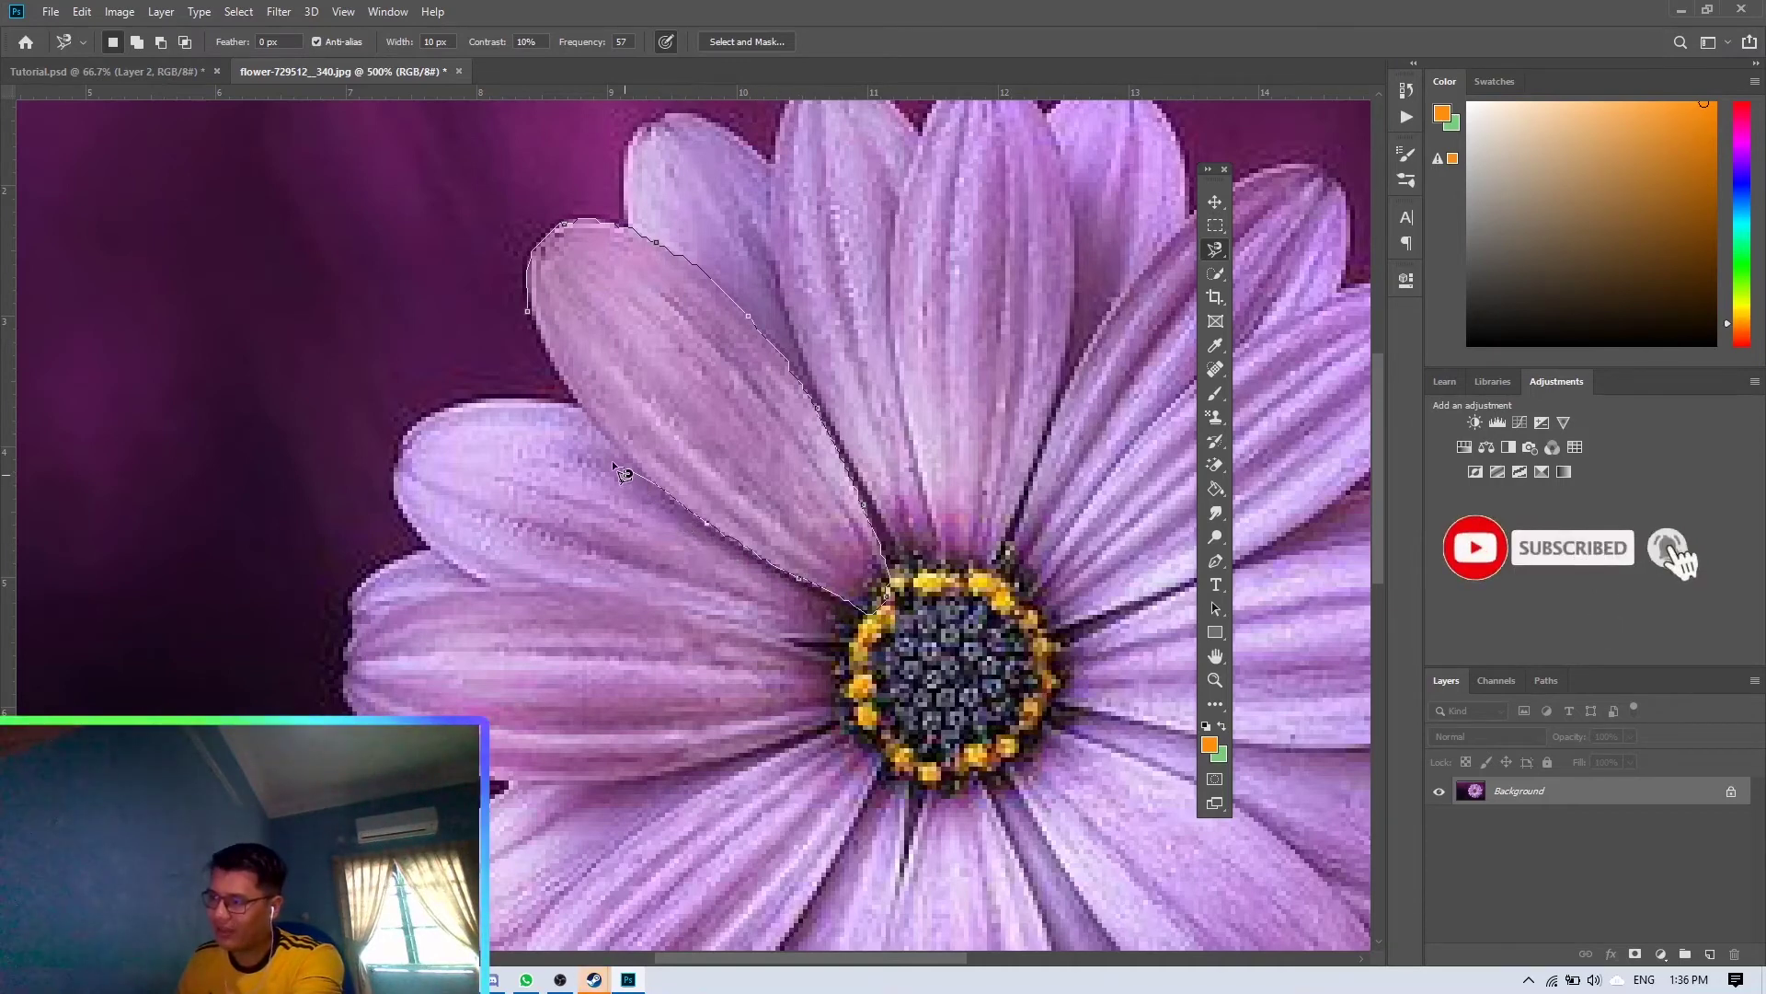
click(533, 315)
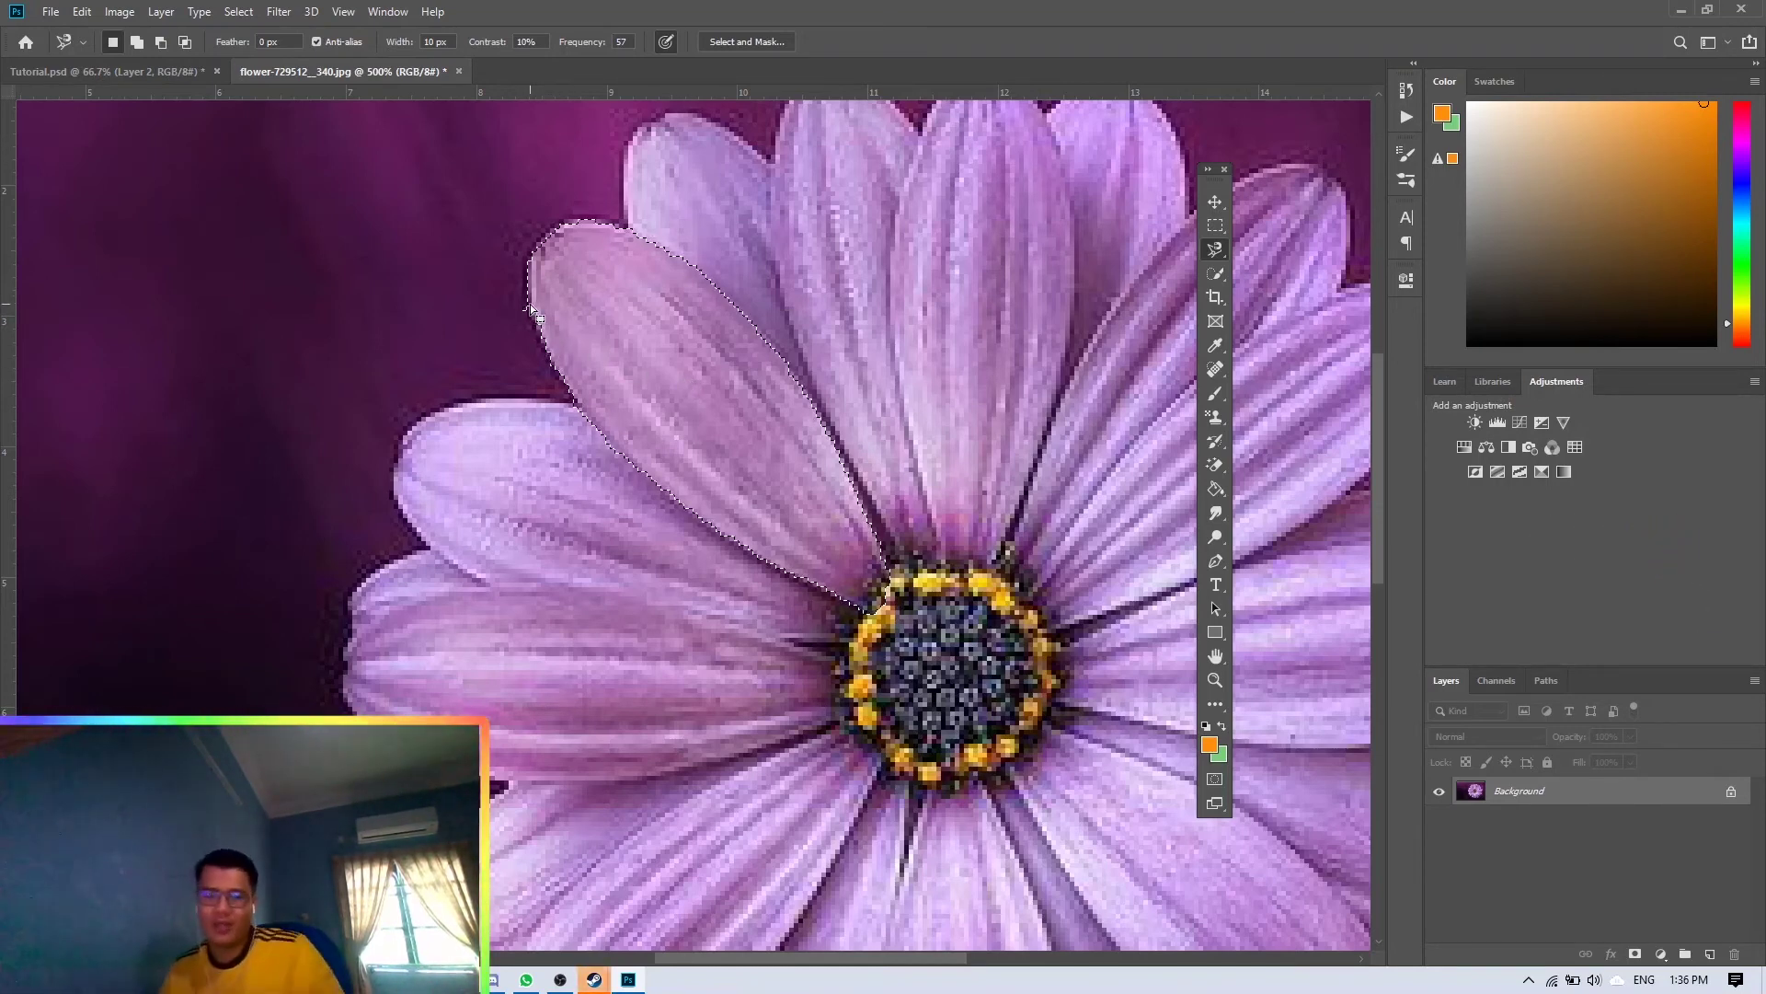
- Copy the magnetic lasso selection of the petal and paste it into Tutorial.psd
key(ctrl+c)
click(113, 70)
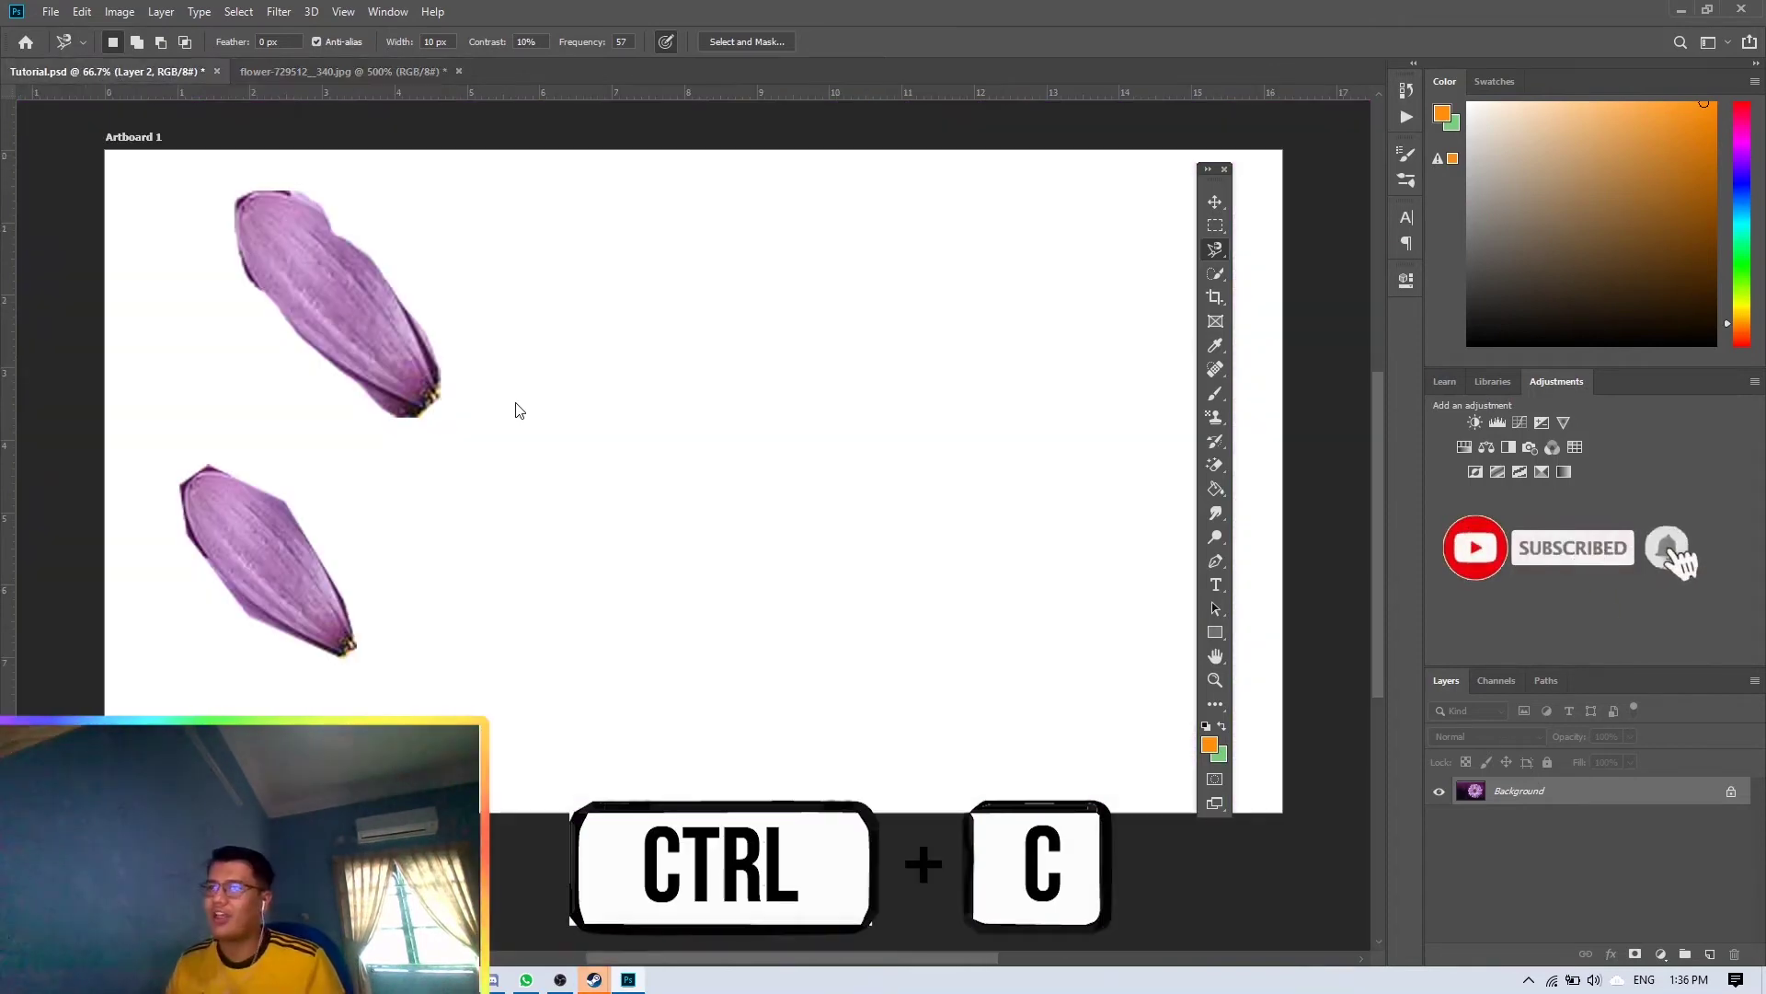
key(ctrl+v)
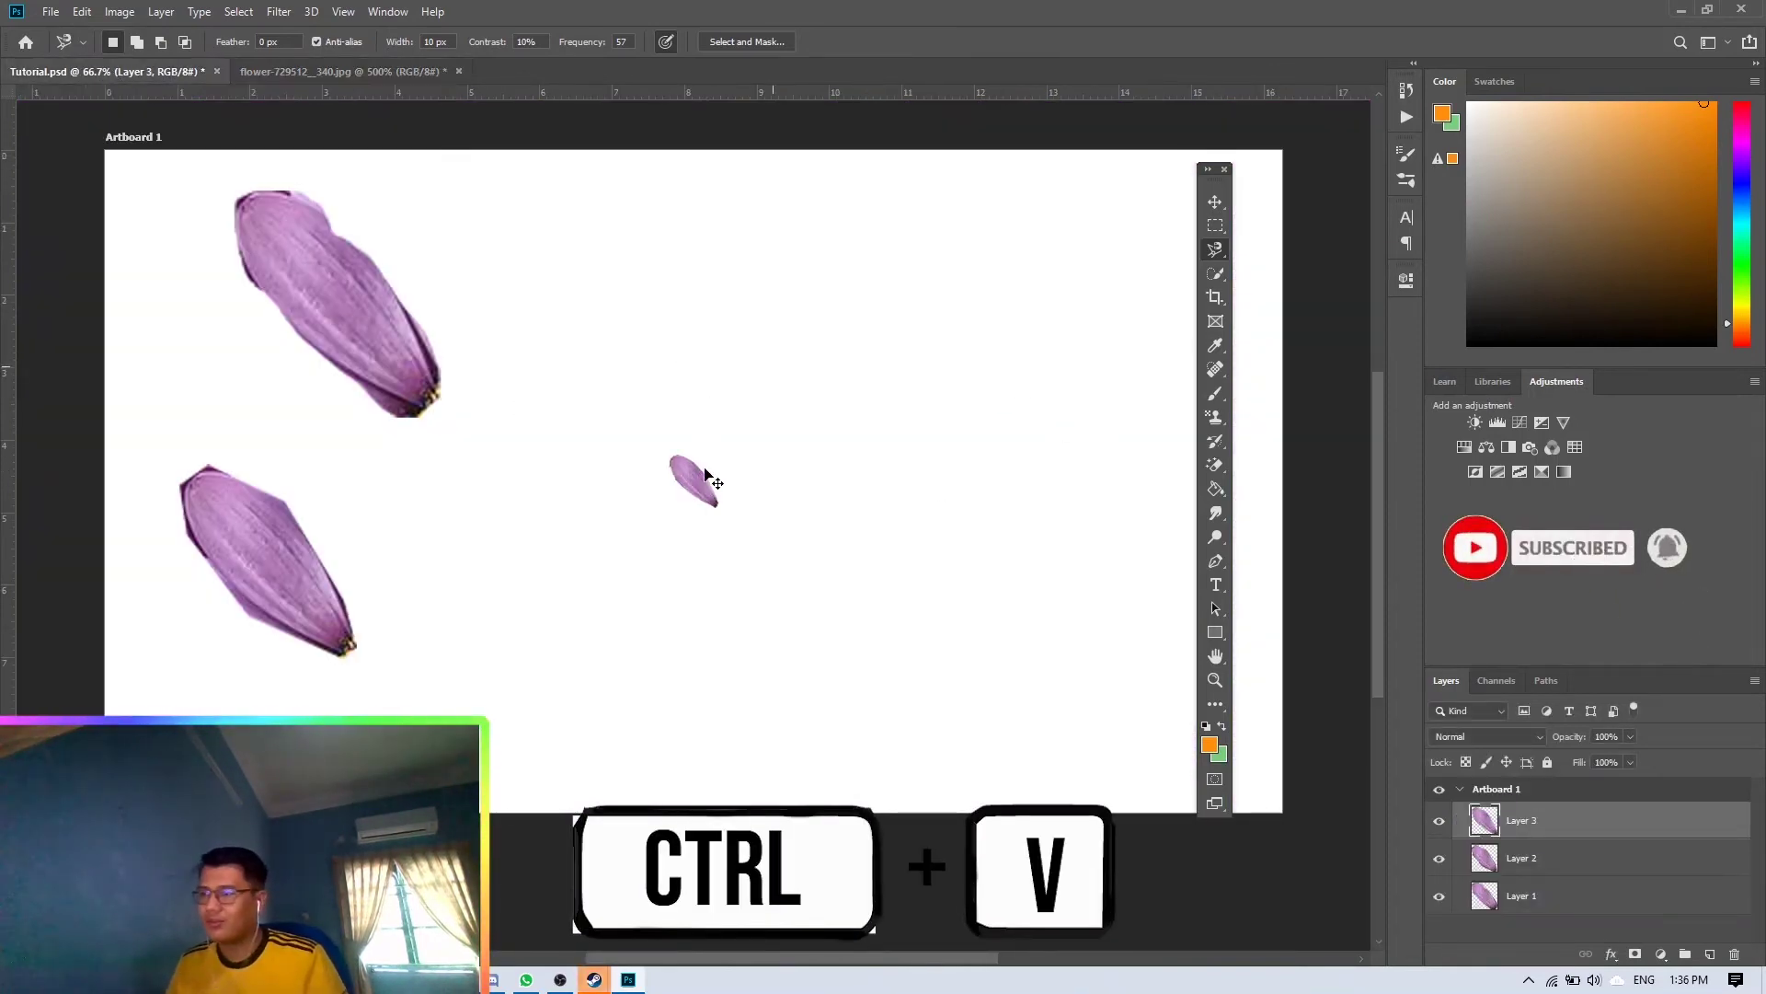
- Enlarge the magnetic lasso petal to about 461% with Free Transform and place it to the right of the first petal
key(ctrl+t)
drag(721, 452, 861, 192)
drag(815, 427, 695, 368)
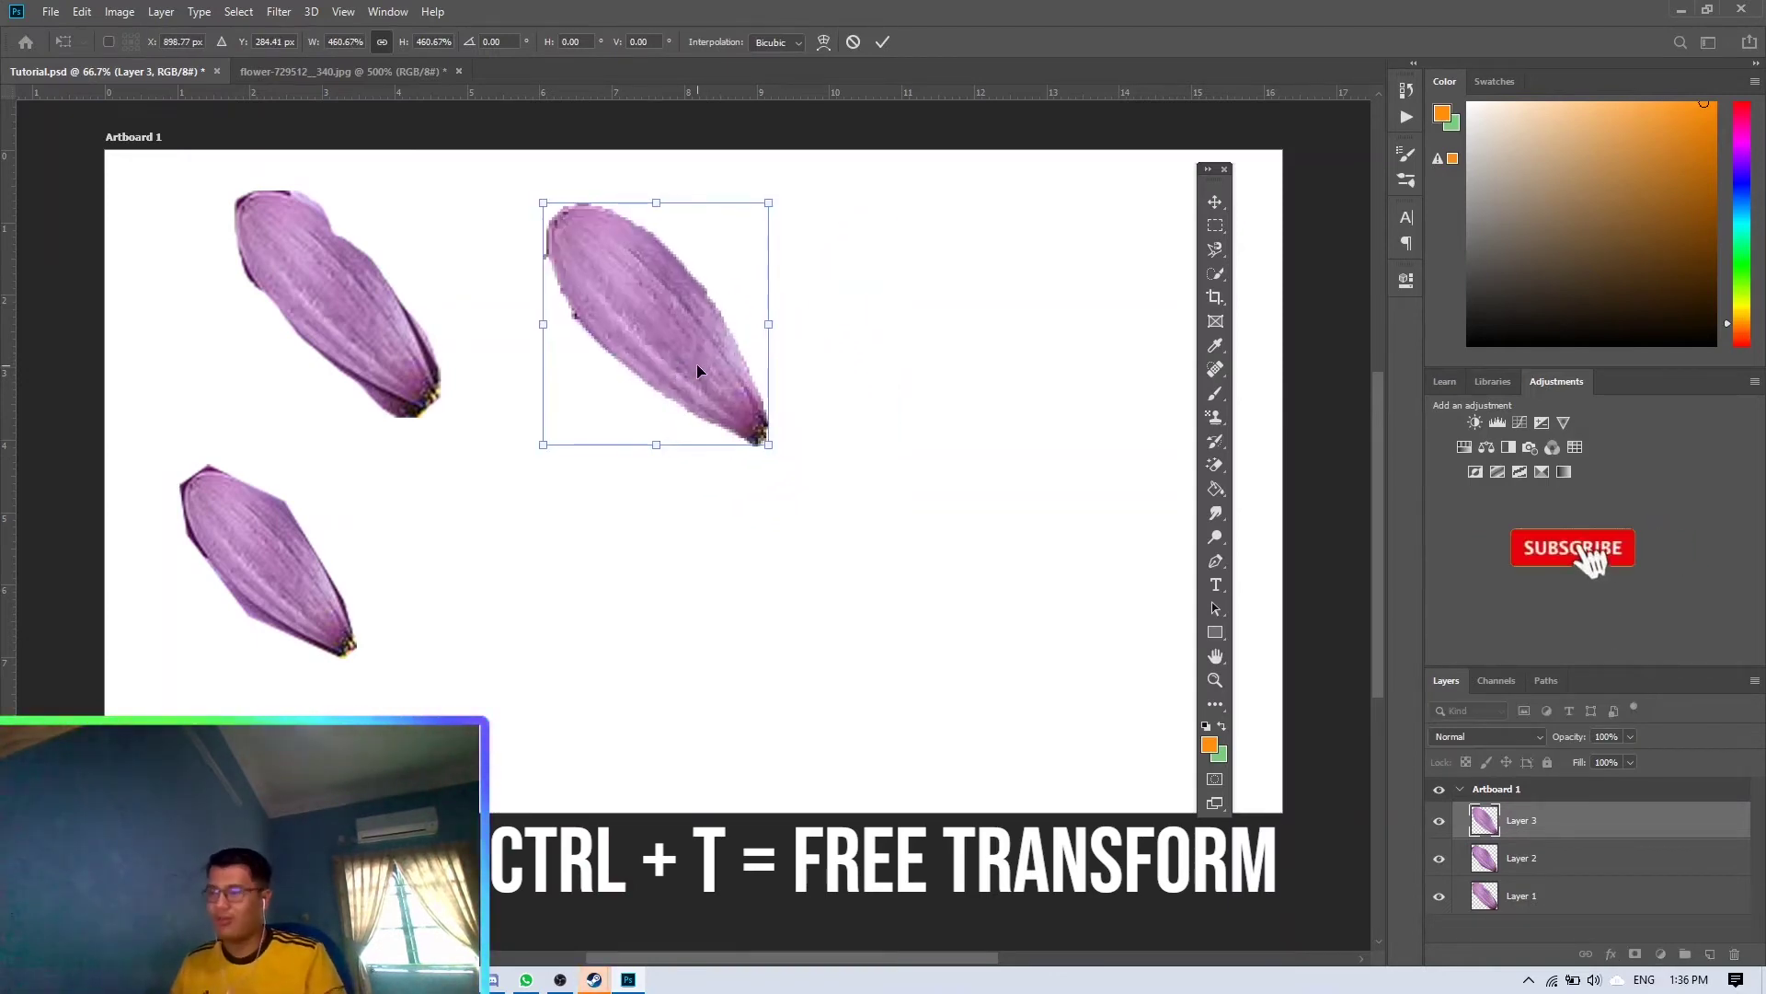
key(Return)
key(l)
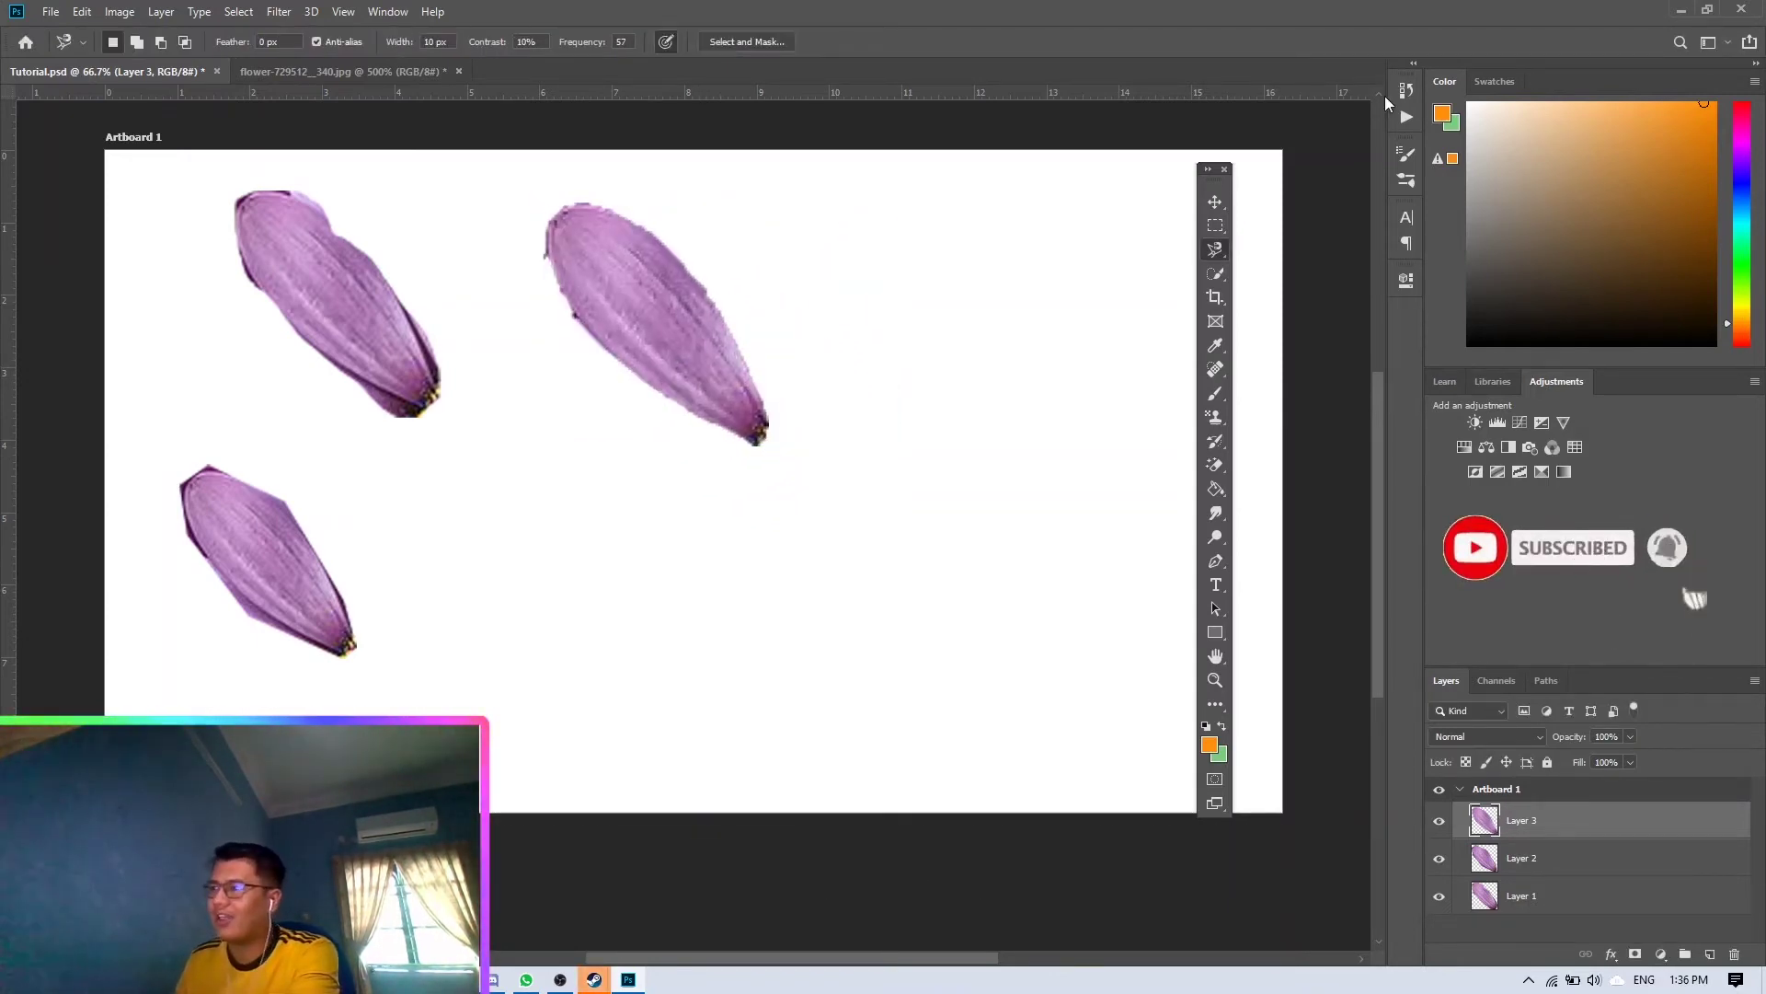
click(1214, 199)
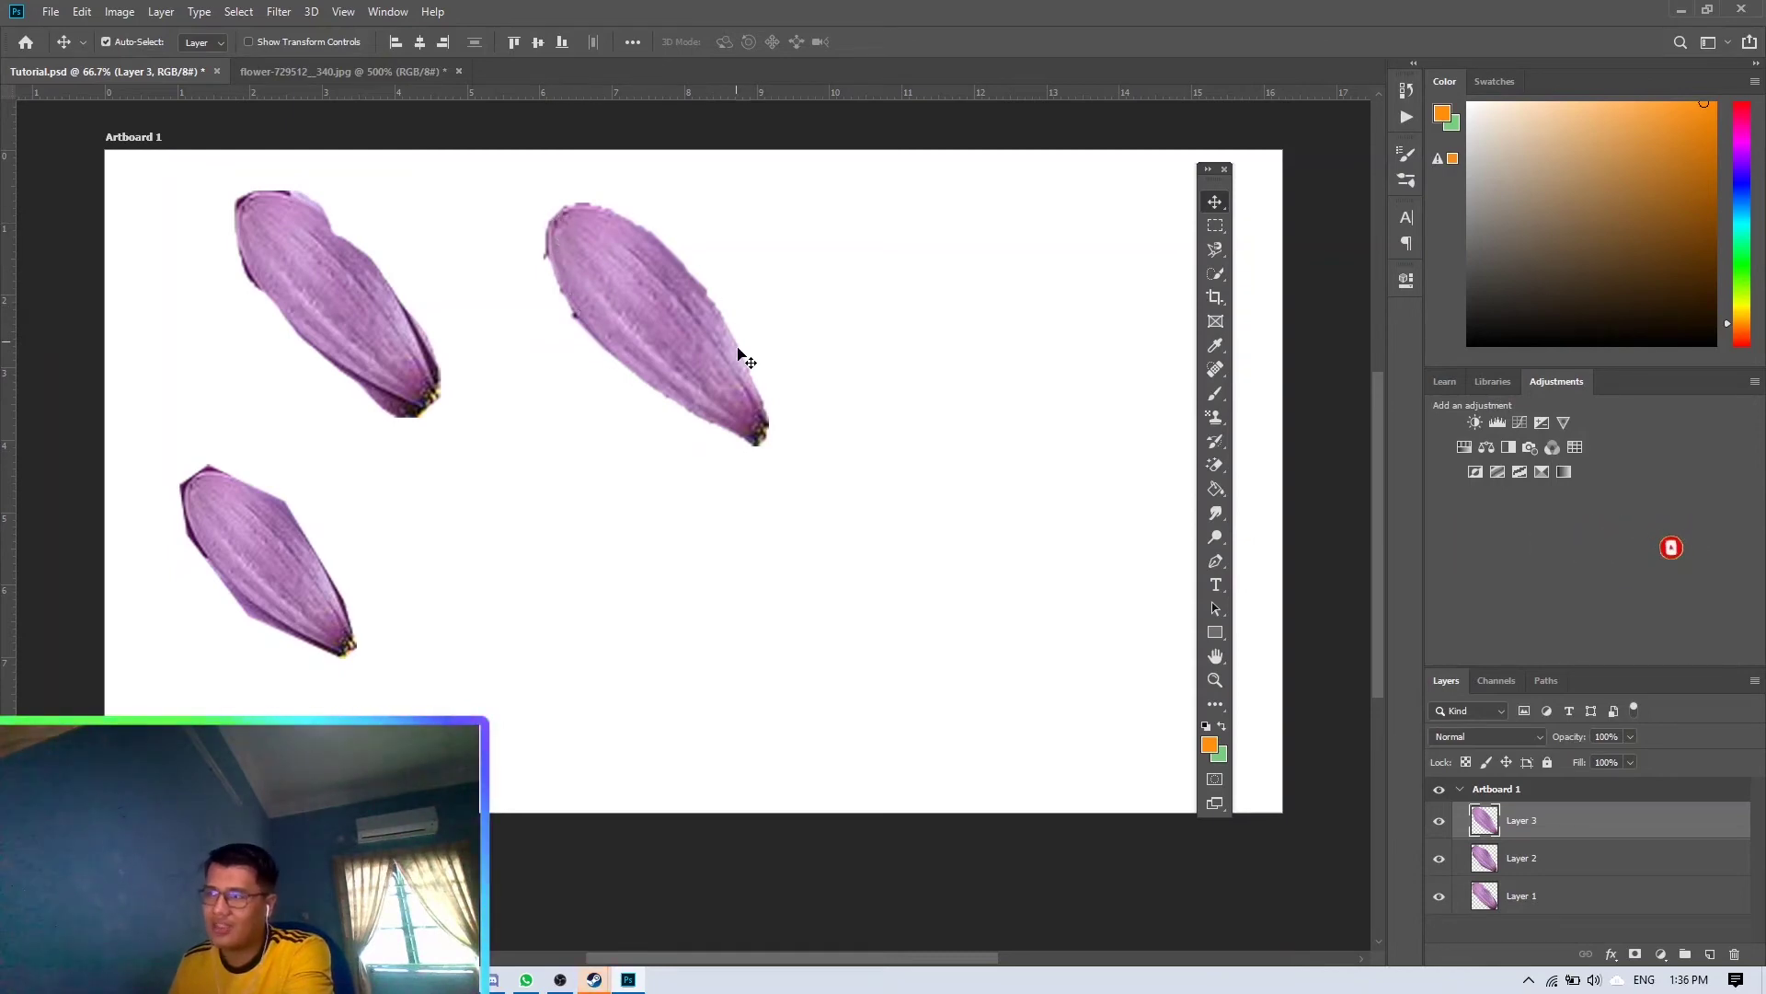
- Return to flower-729512__340.jpg and set up the Quick Selection tool with a 34 px brush
click(348, 80)
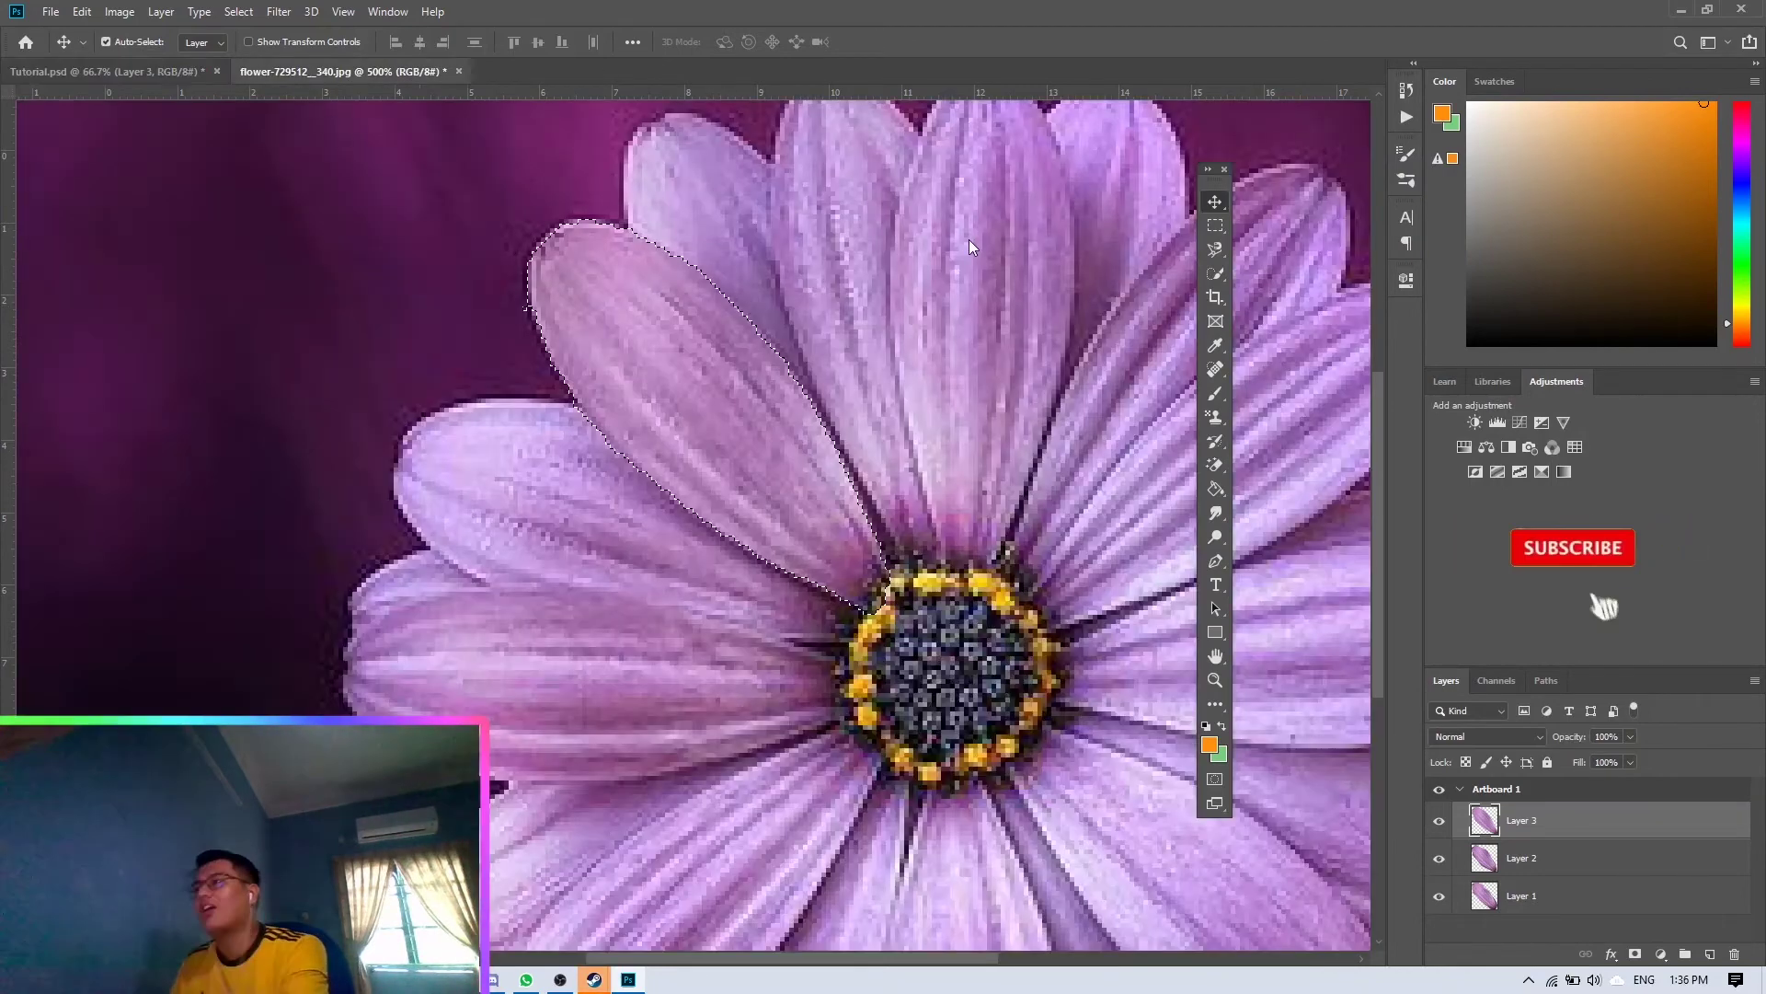
click(1205, 278)
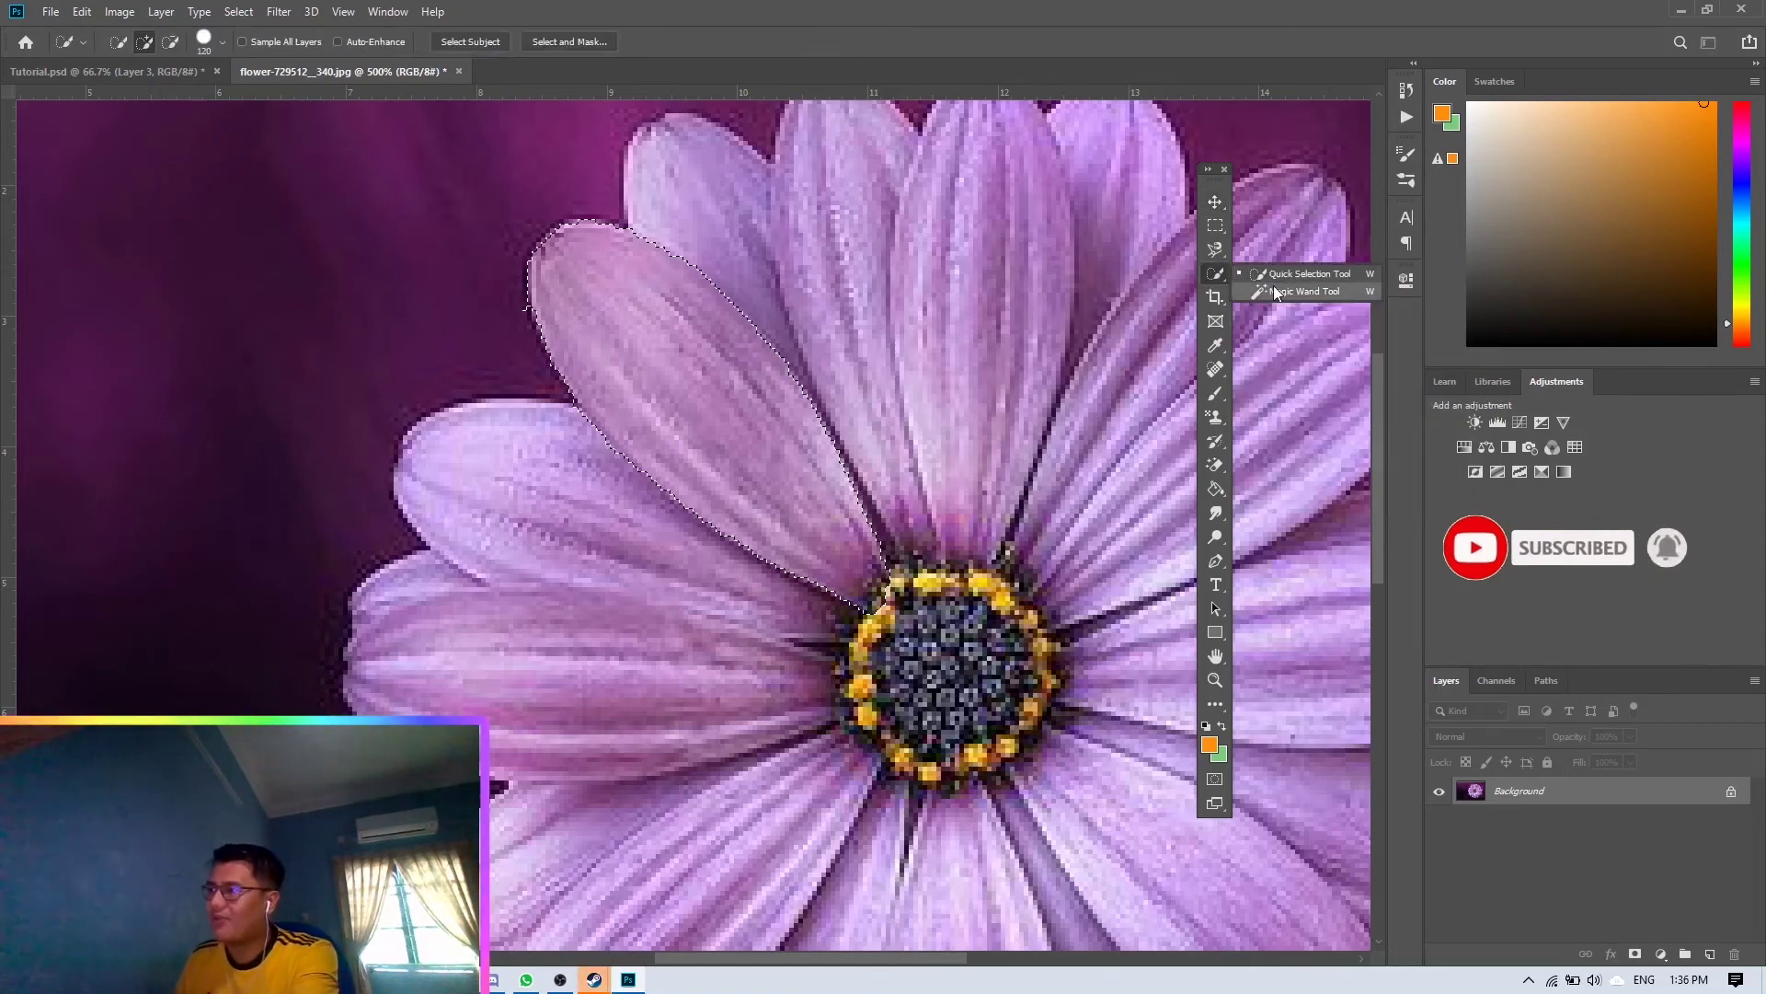
click(1298, 277)
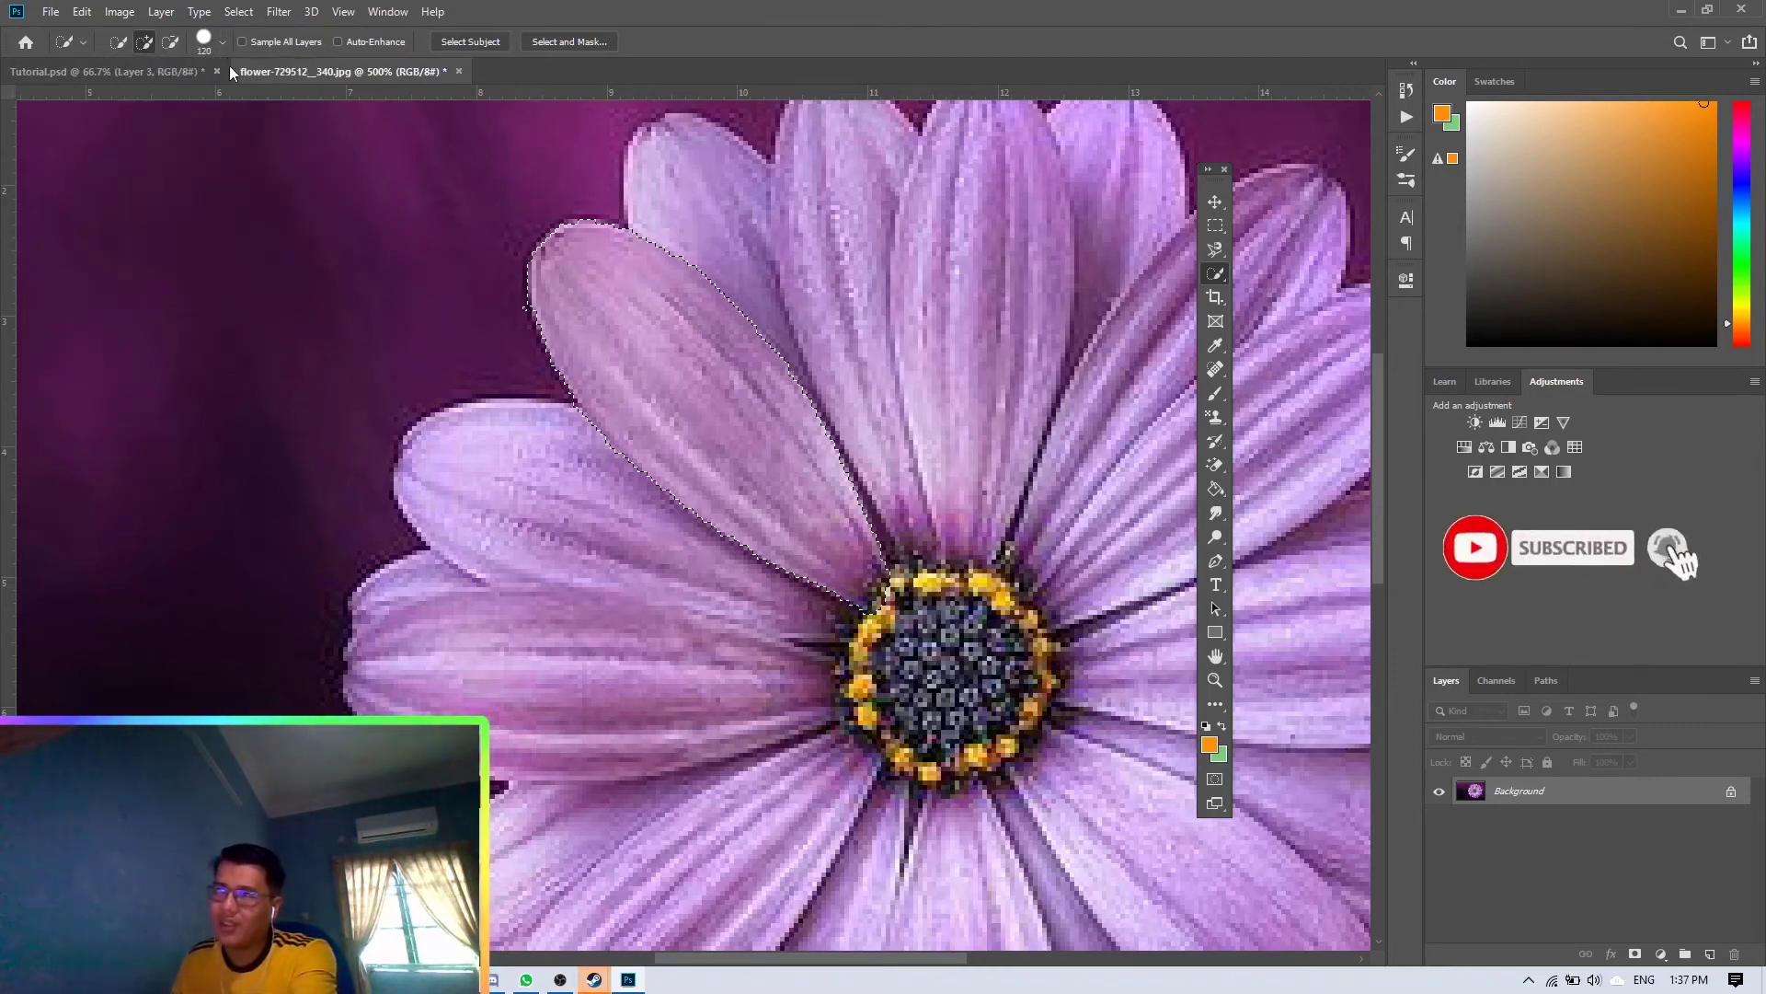
click(222, 44)
drag(190, 89, 172, 95)
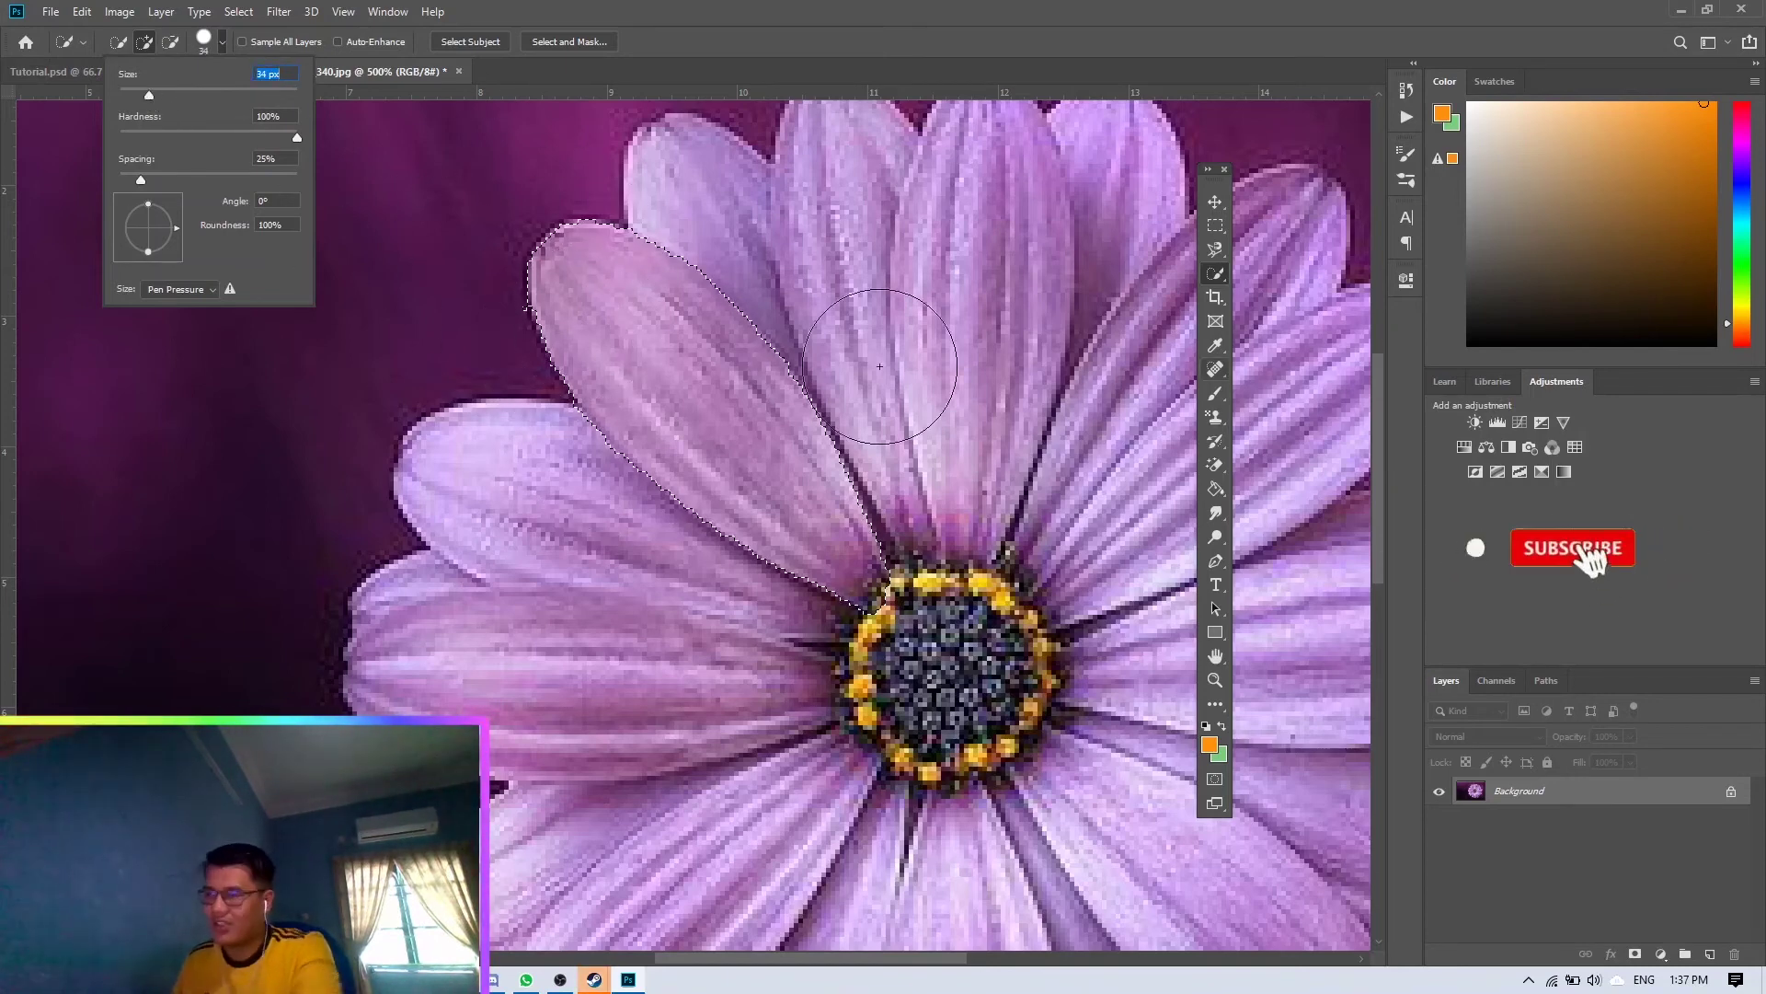
- Deselect the magnetic lasso outline and paint a quick selection over the upper-left petal from its base outward
click(237, 11)
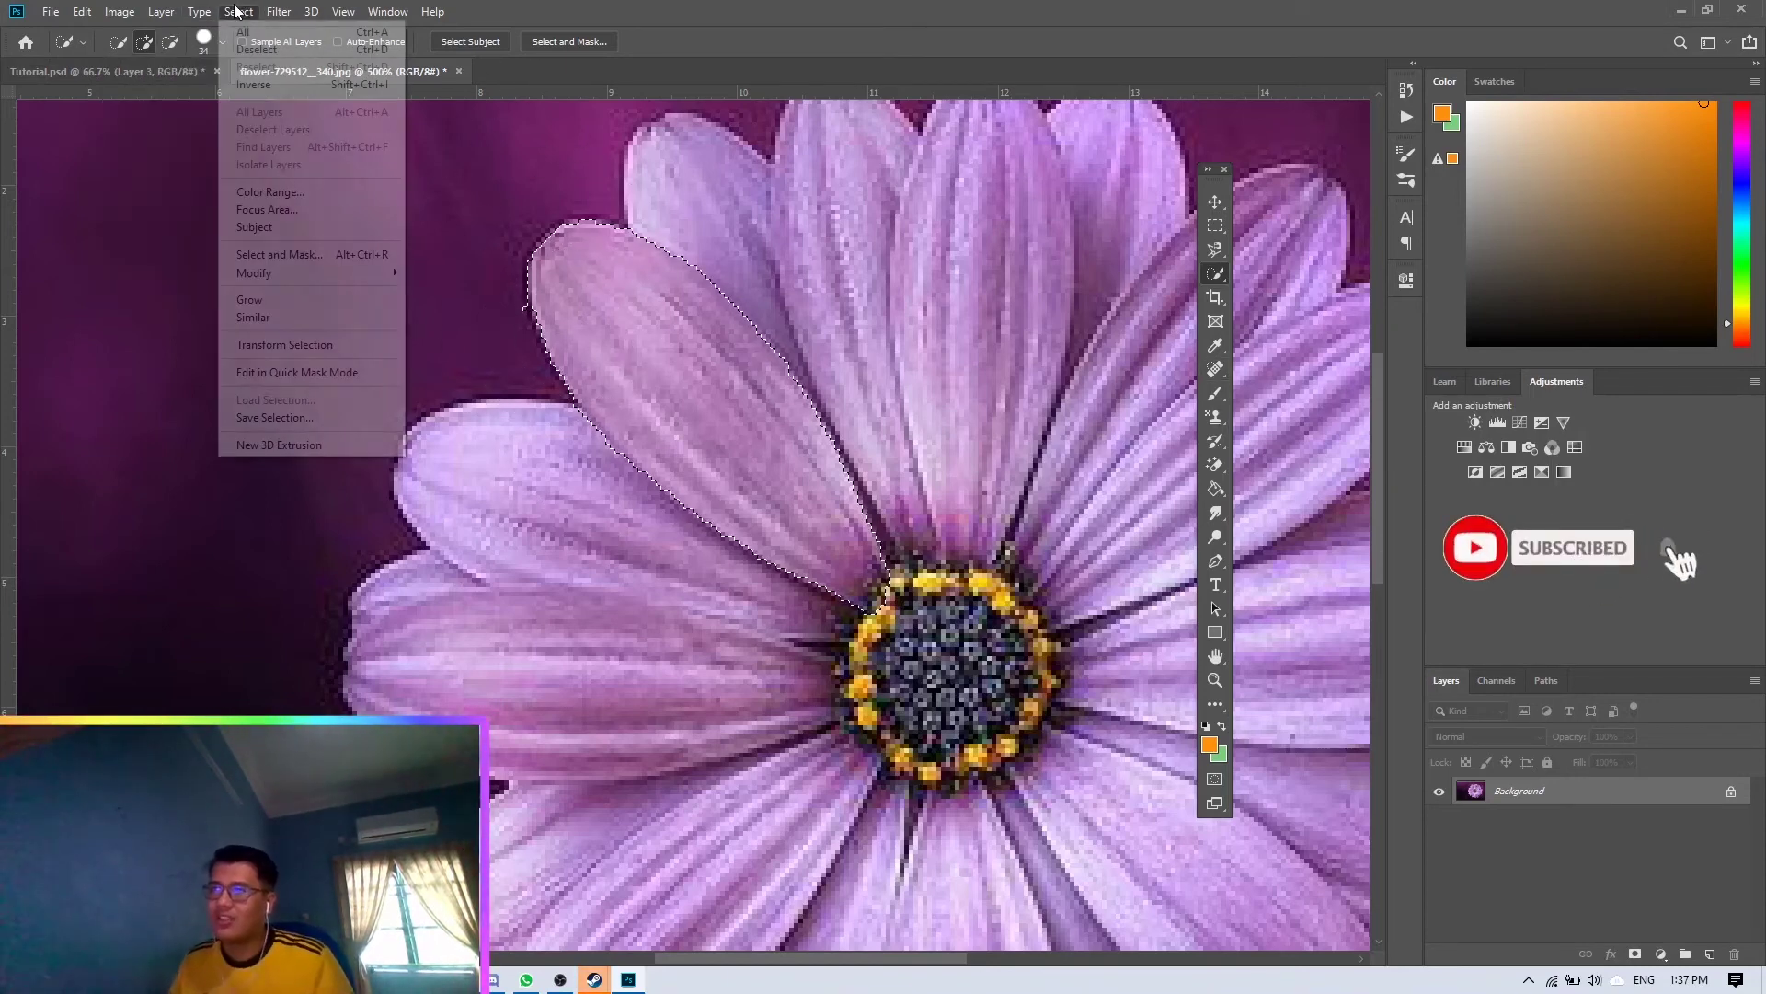
click(257, 49)
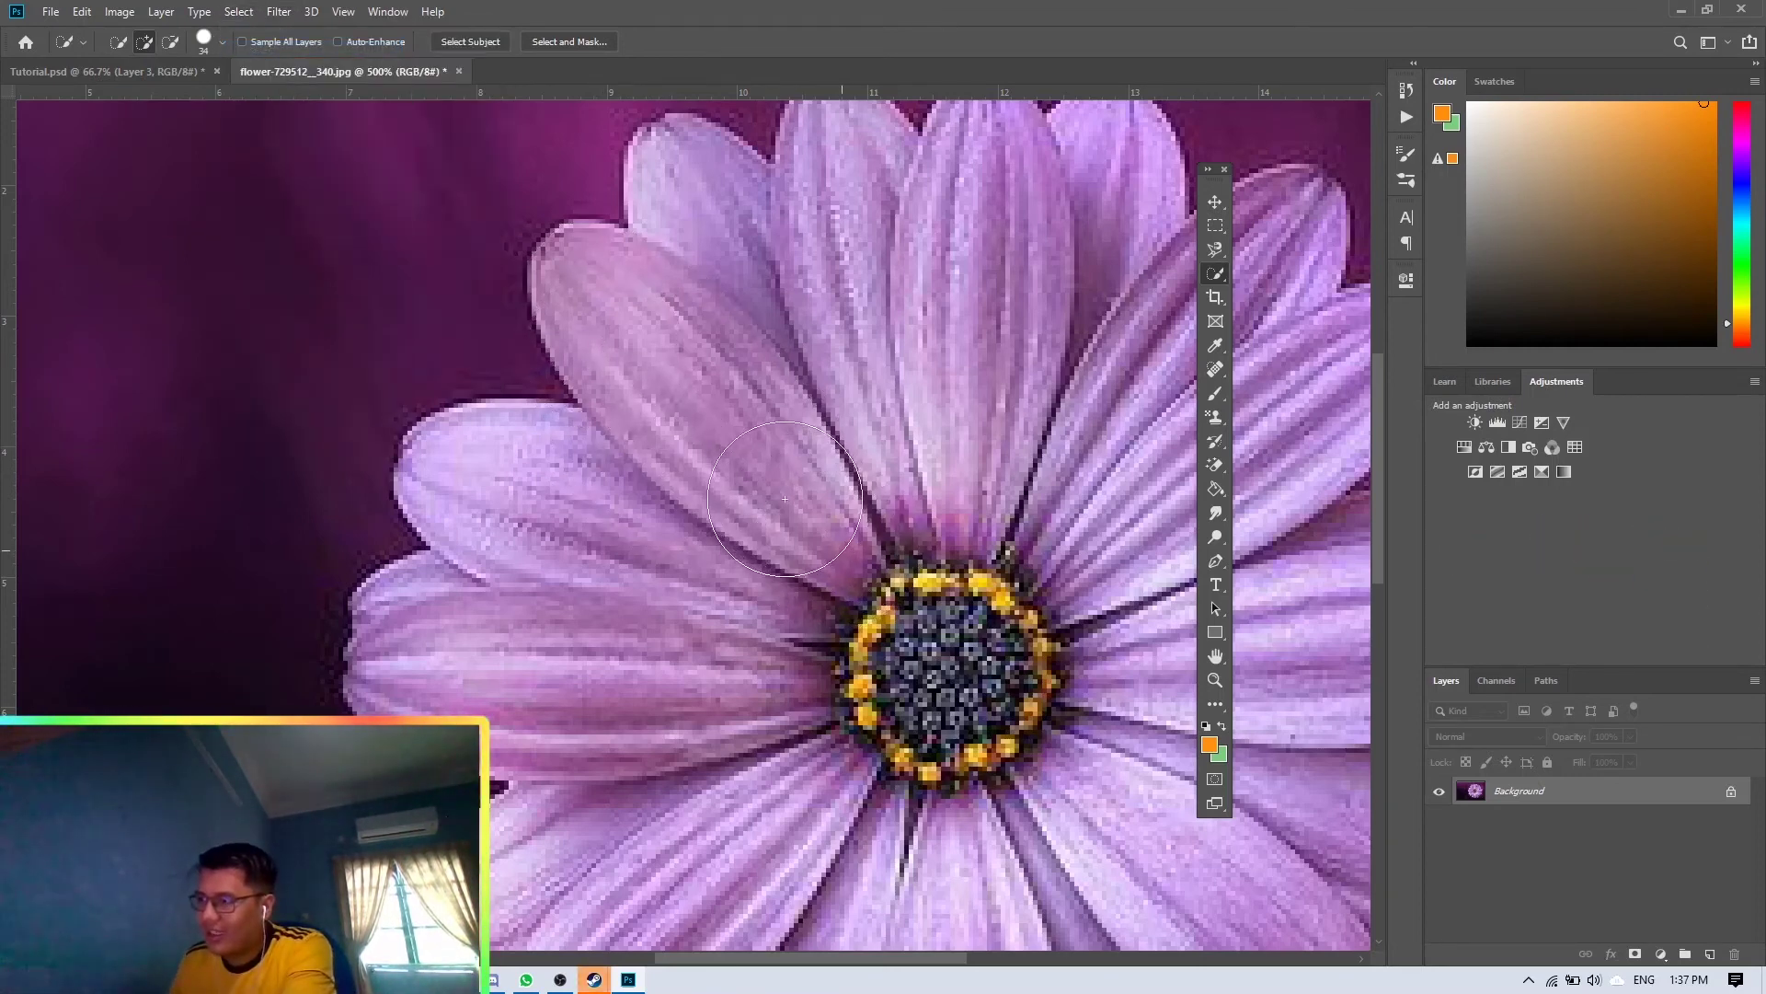
mouse_move(841, 549)
mouse_down()
mouse_move(702, 447)
mouse_move(624, 333)
mouse_move(657, 328)
mouse_move(716, 372)
mouse_up()
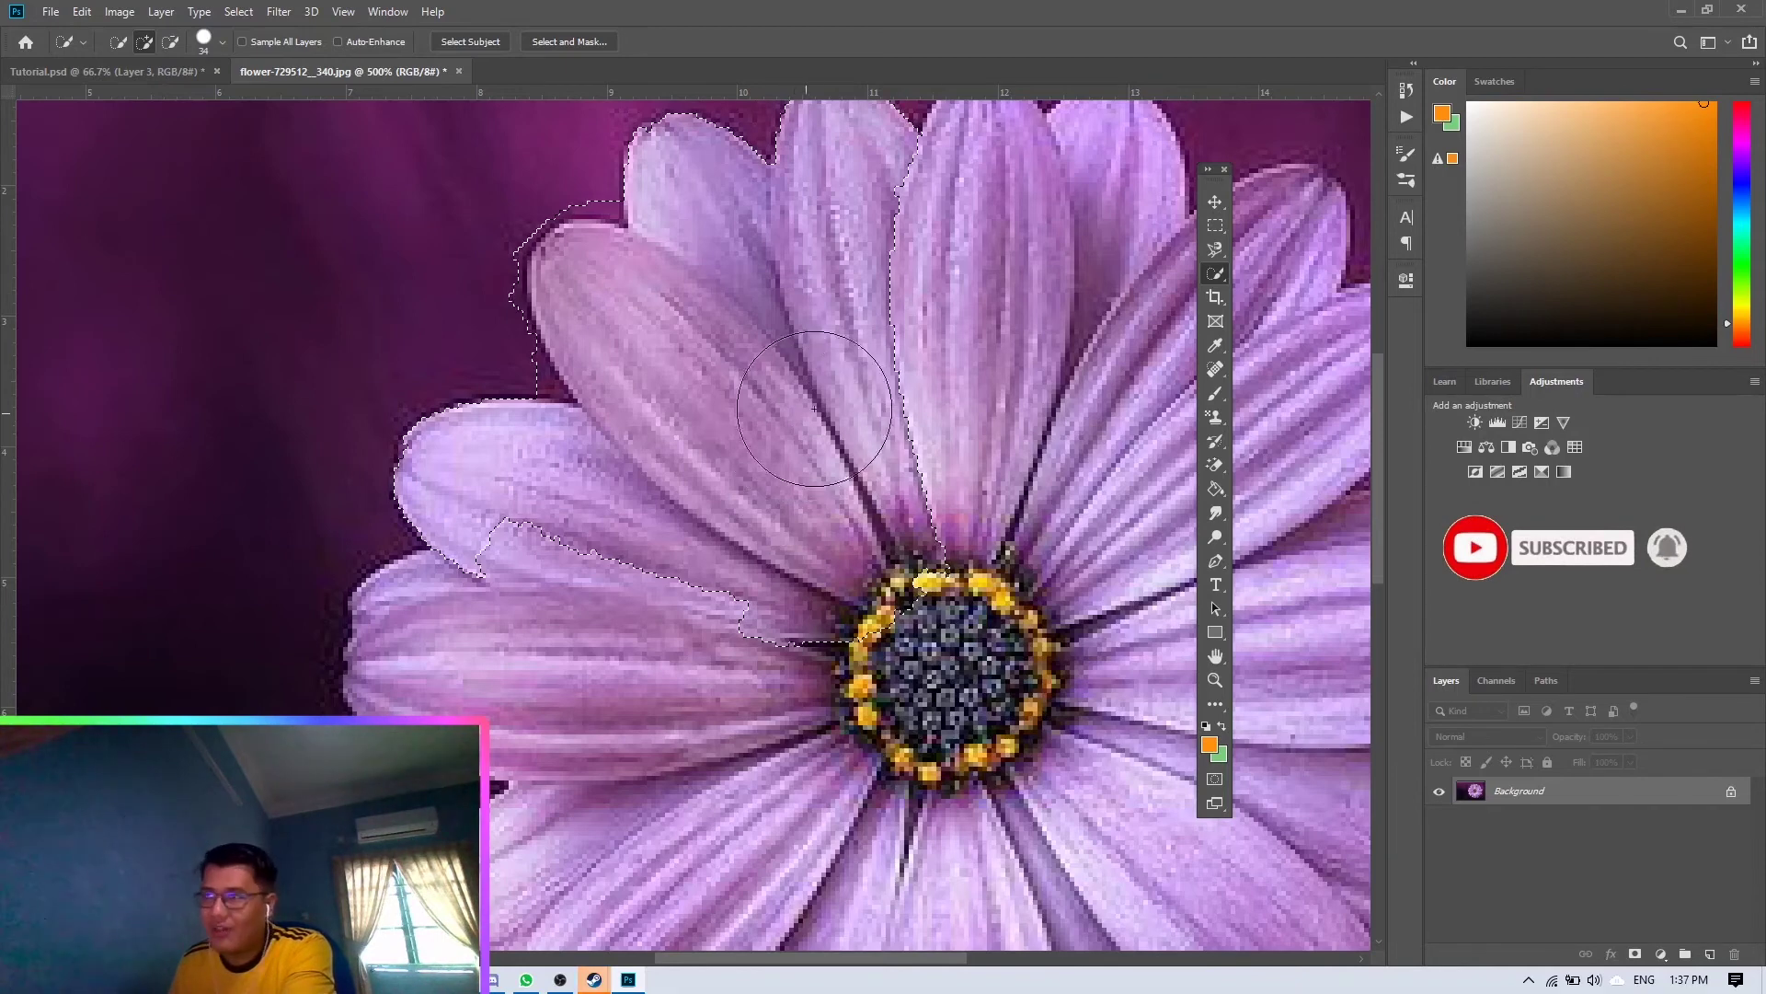
- Reduce the Quick Selection brush to 11 px and subtract the lower neighbouring petal and the background left of the petal from the selection
click(221, 46)
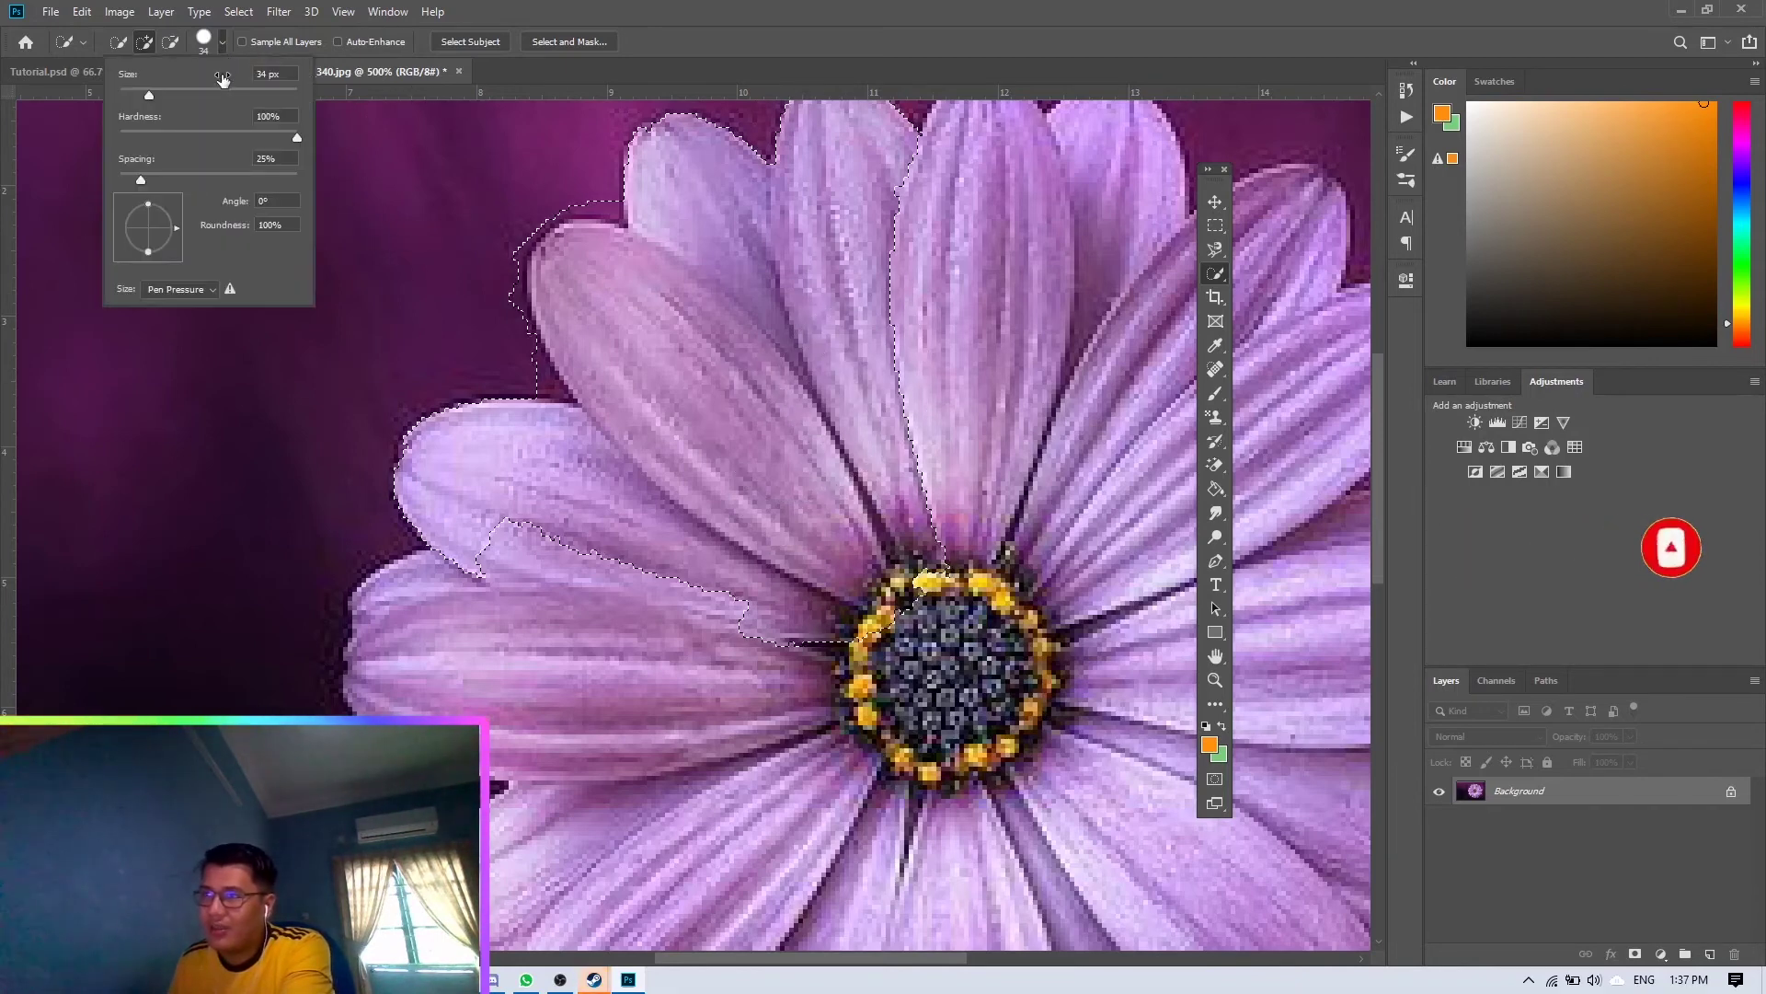
click(139, 93)
drag(134, 92, 130, 92)
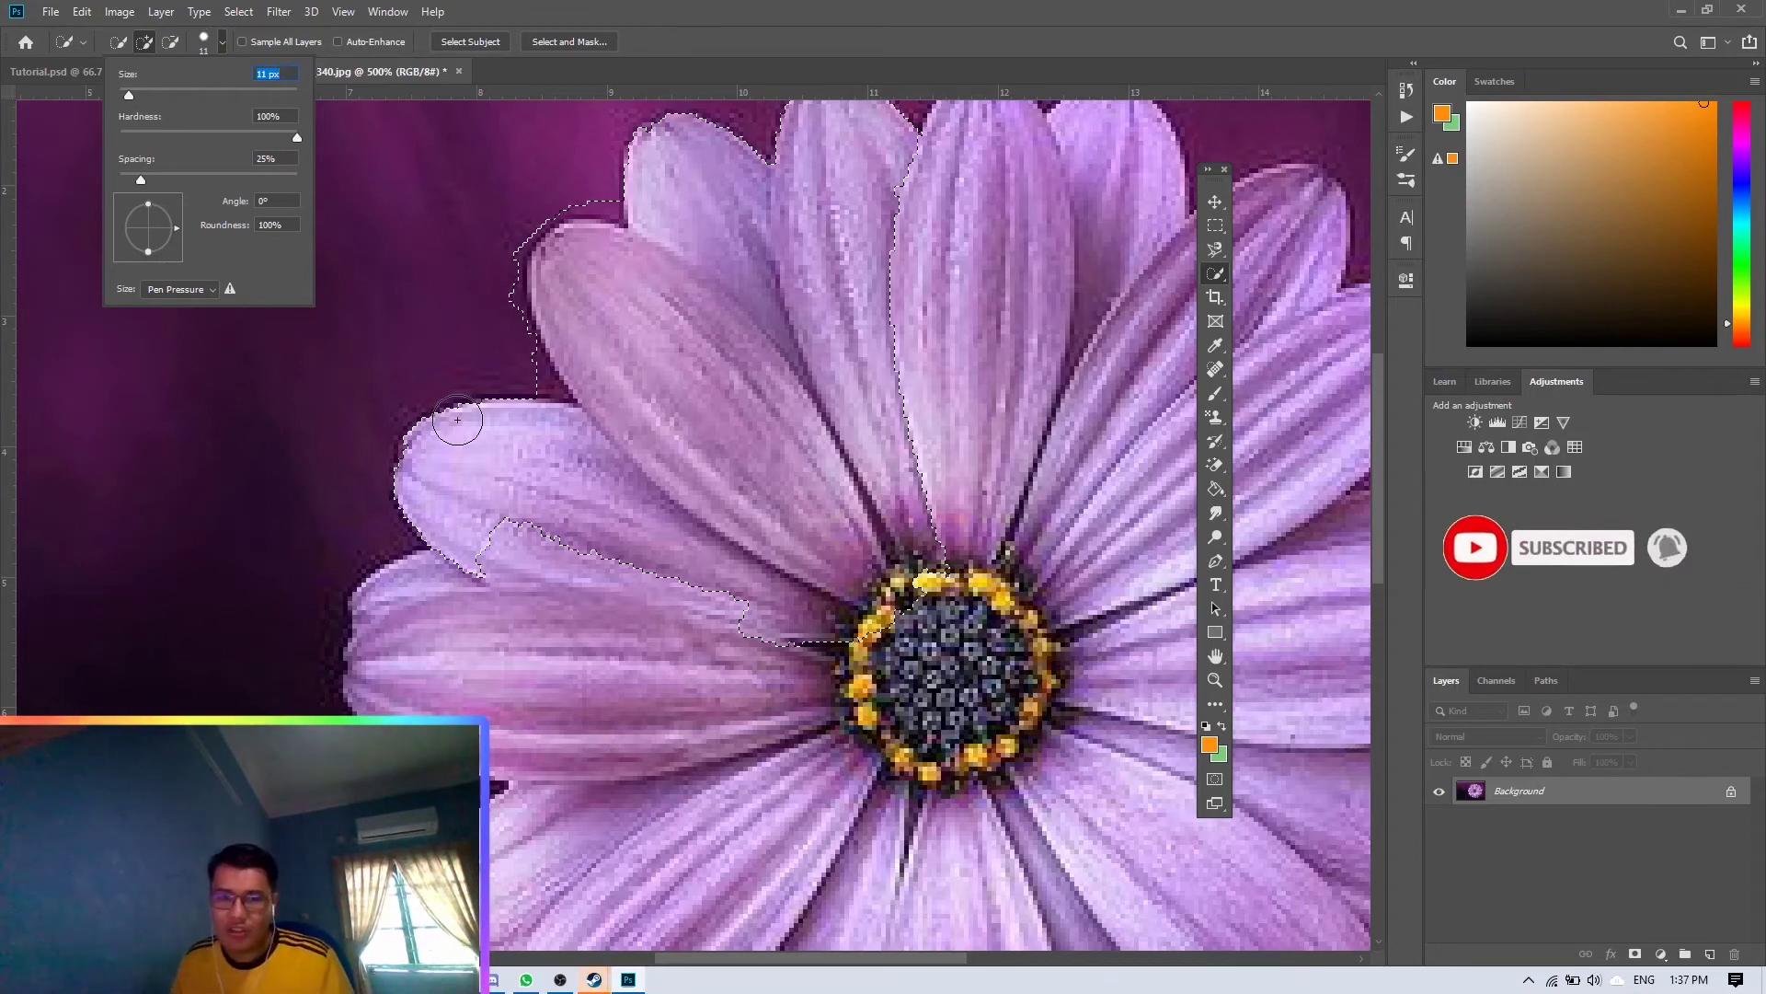
key(alt)
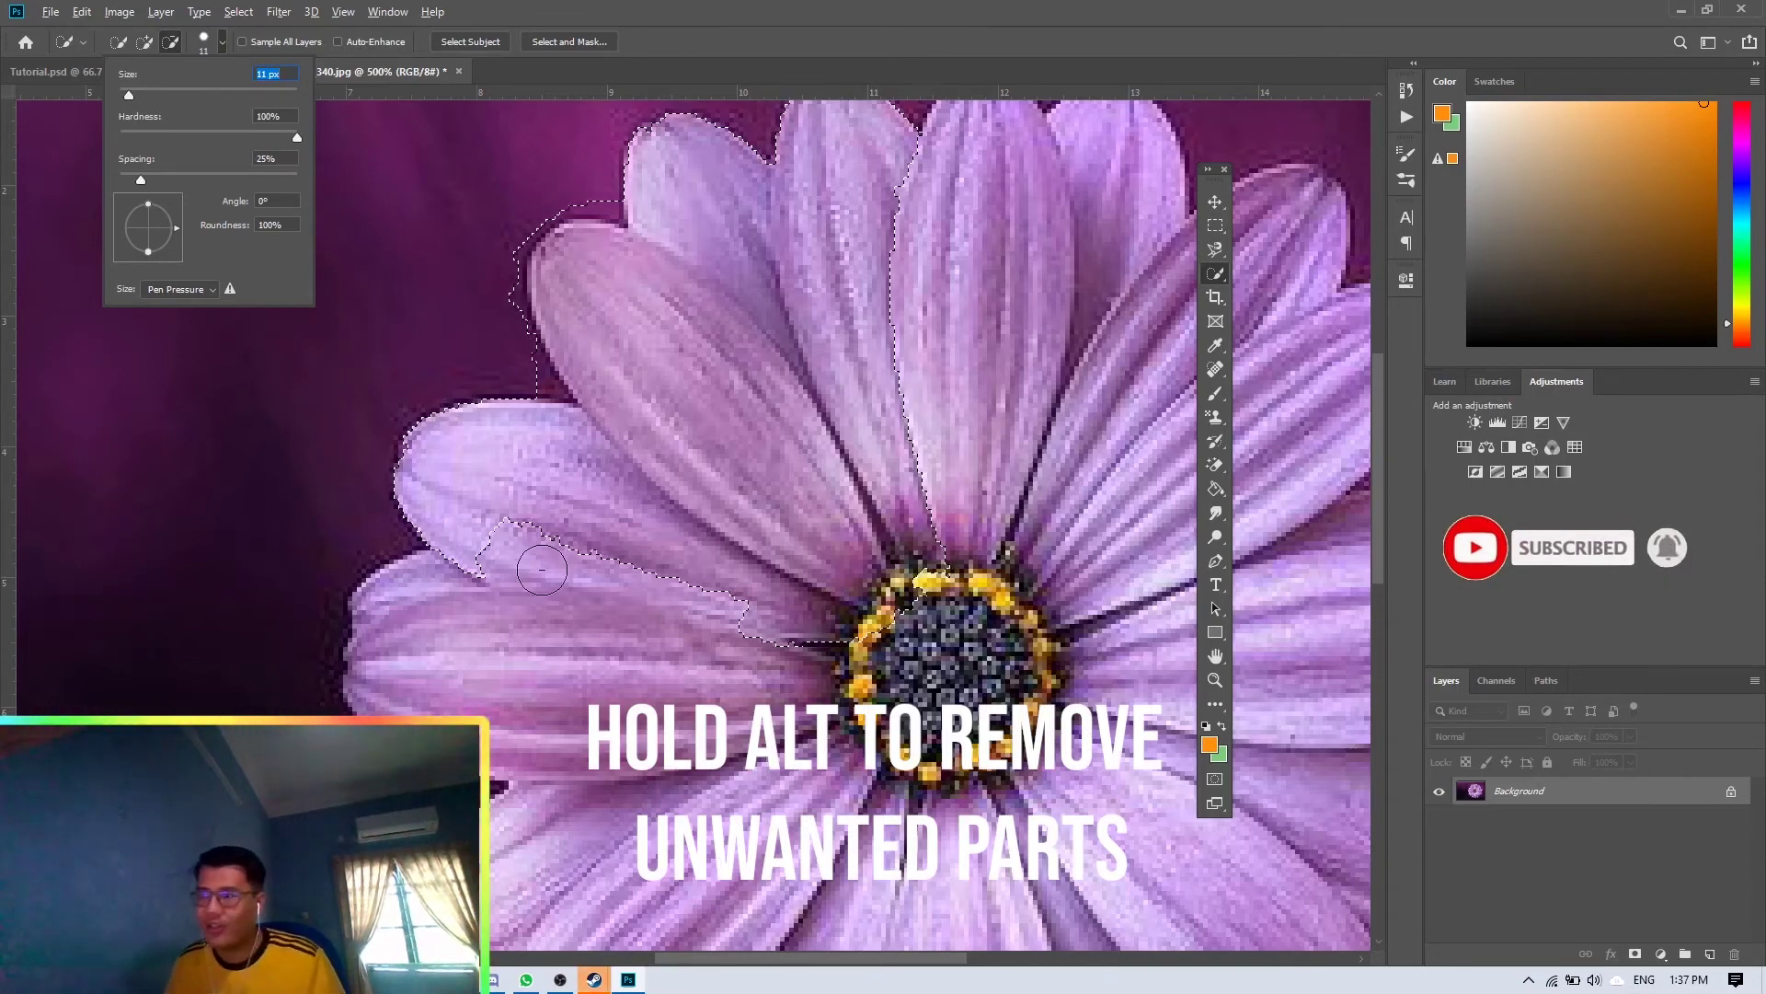
alt+click(462, 536)
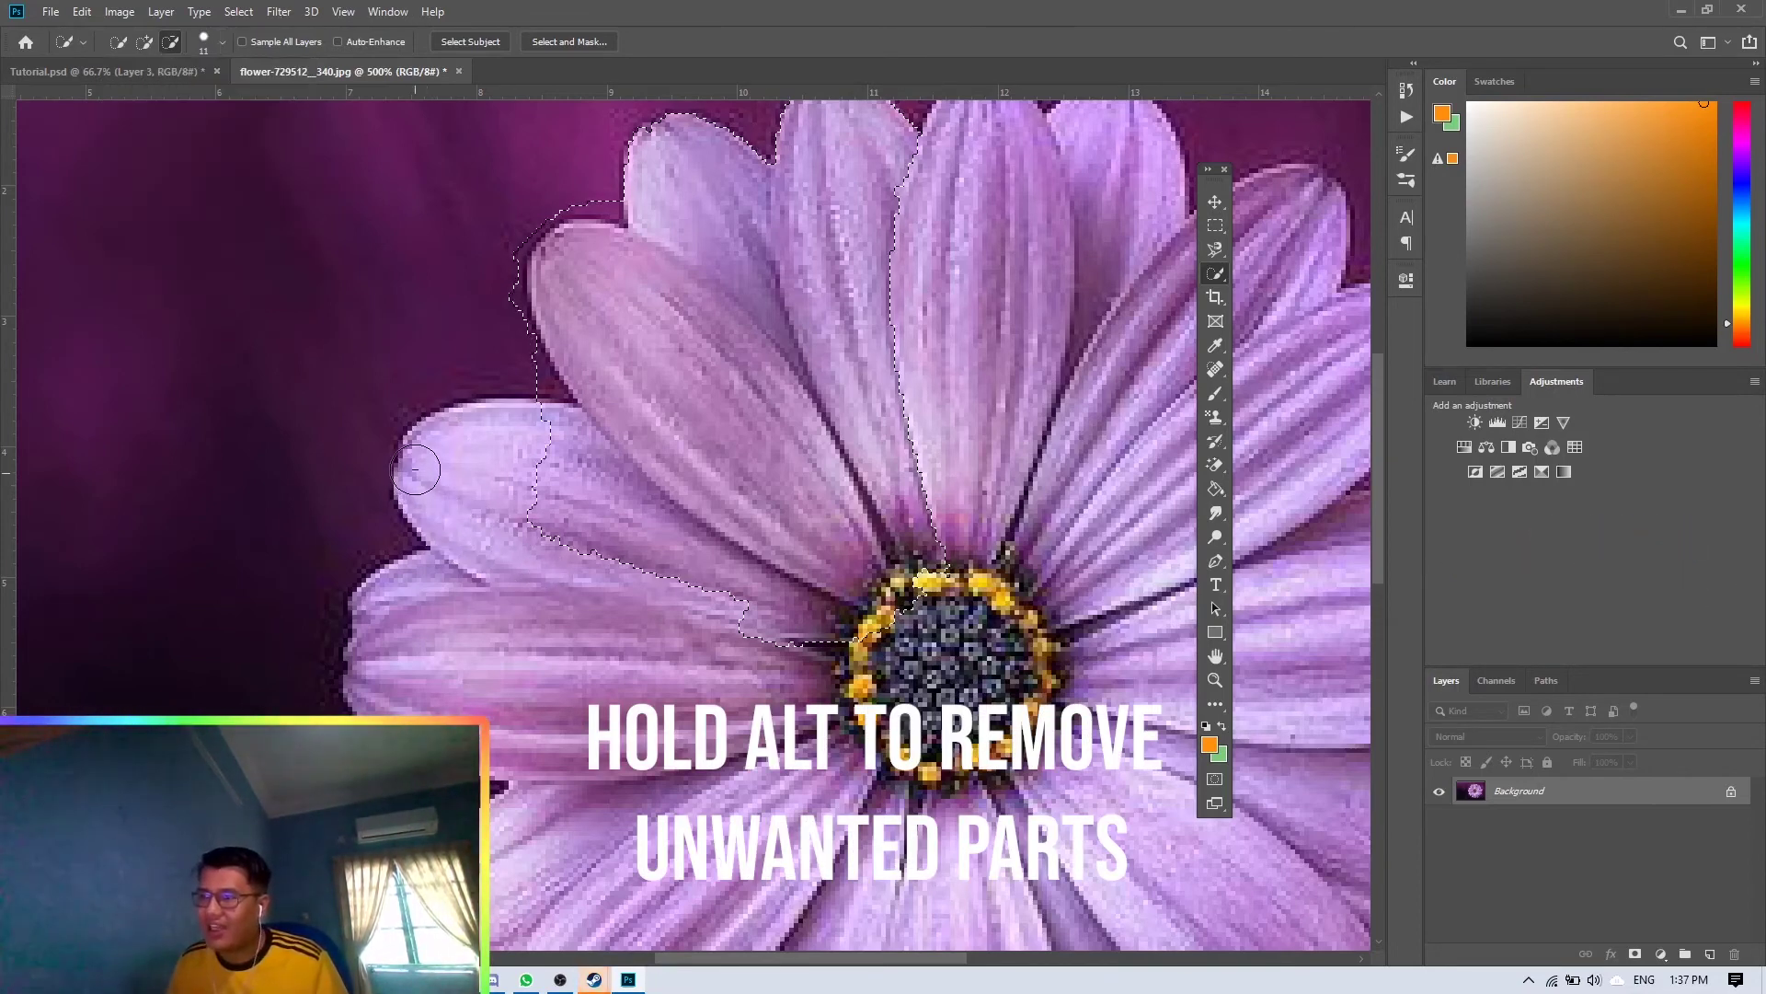
mouse_move(499, 475)
mouse_down()
mouse_move(658, 601)
mouse_move(795, 644)
mouse_up()
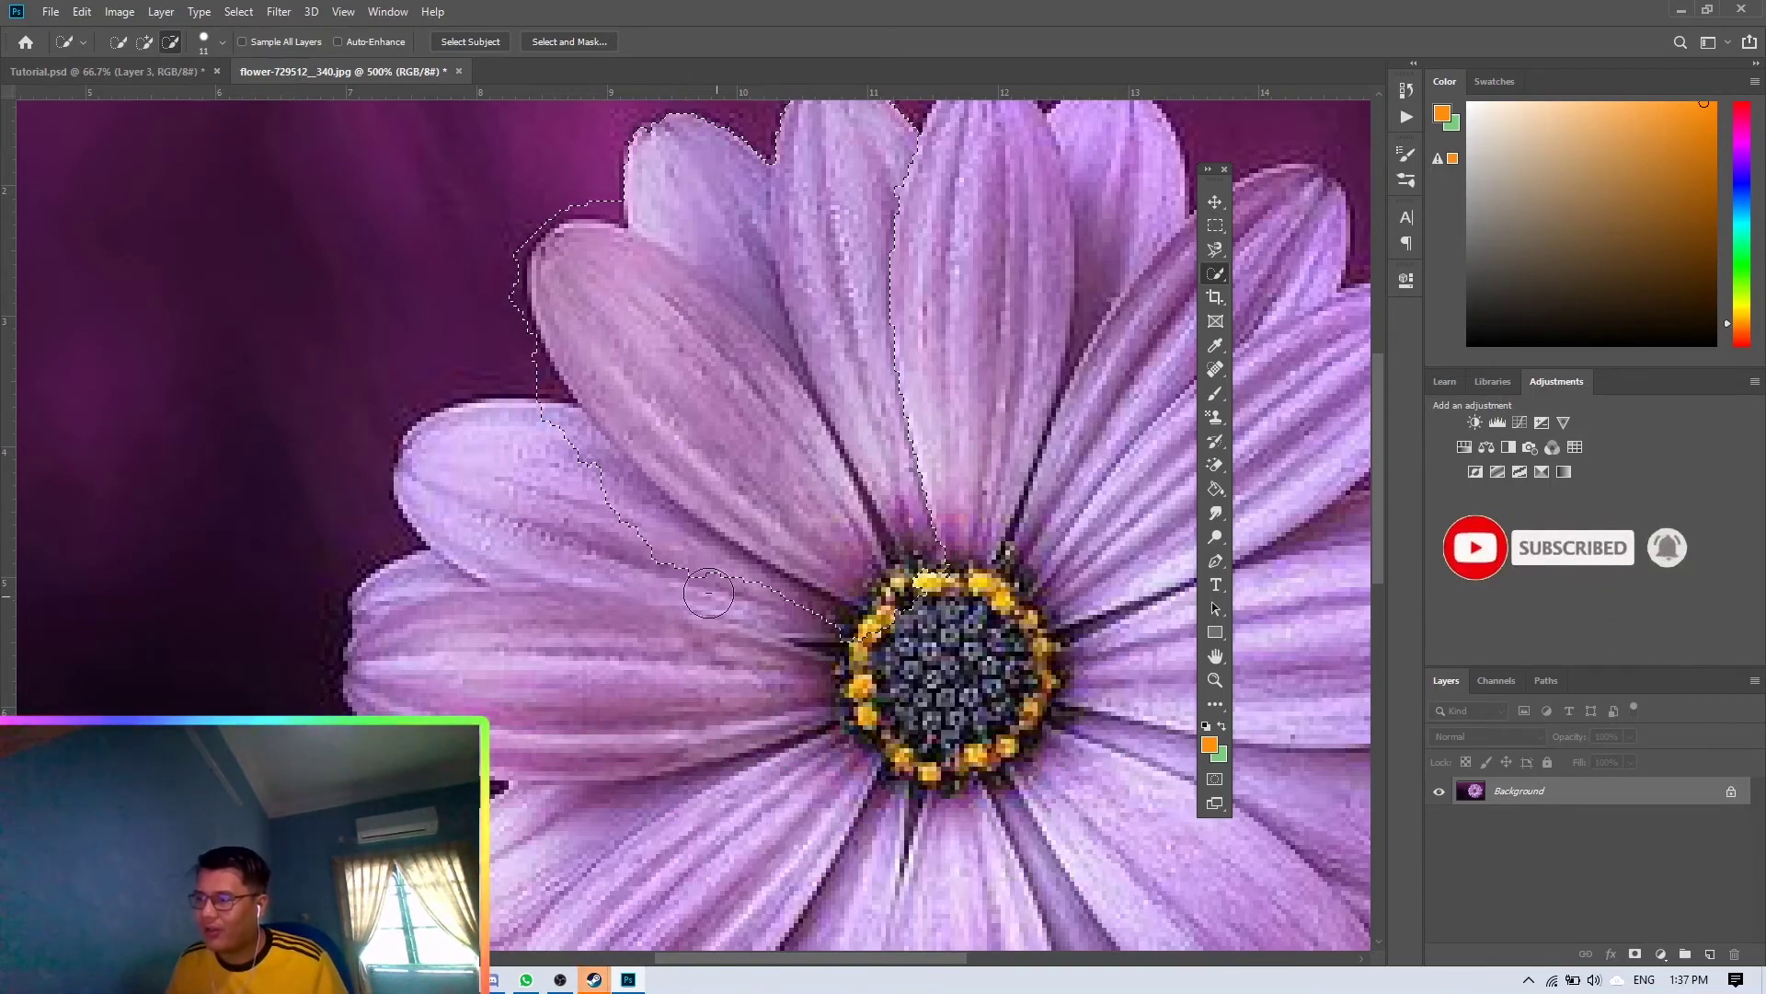
drag(572, 466, 494, 331)
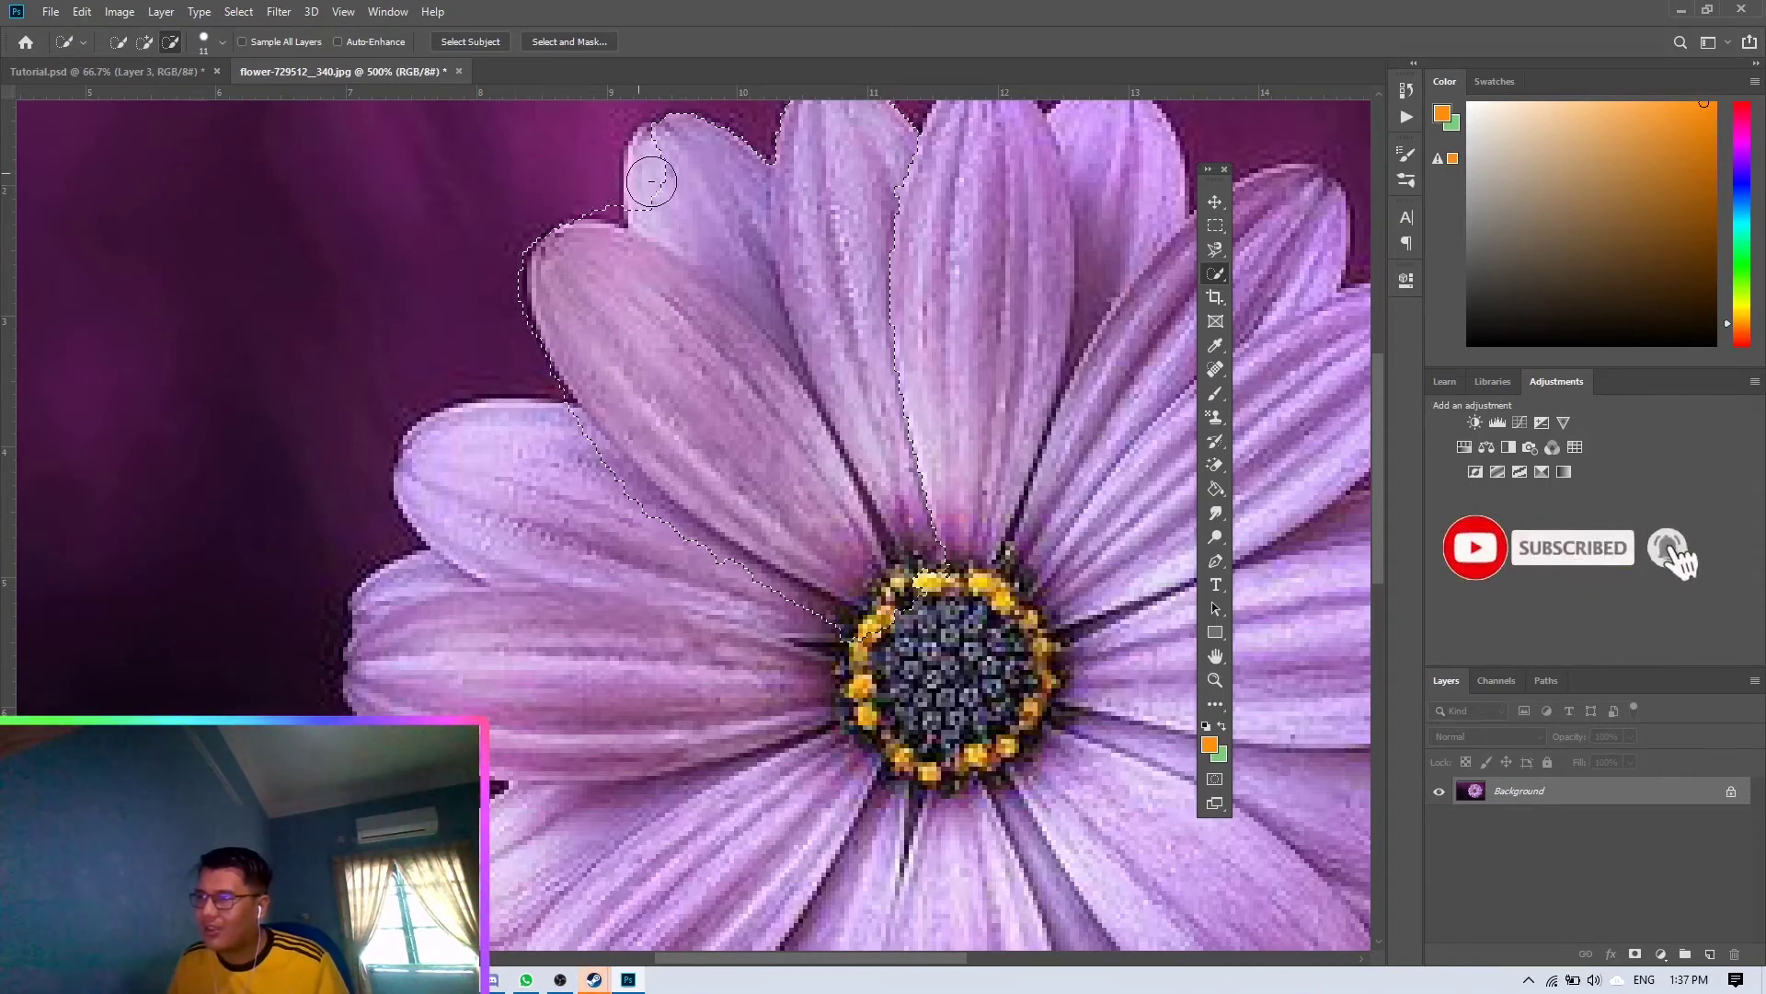
- Subtract the upper neighbouring petals and the flower's yellow centre so that only the upper-left petal stays selected
drag(747, 194, 880, 191)
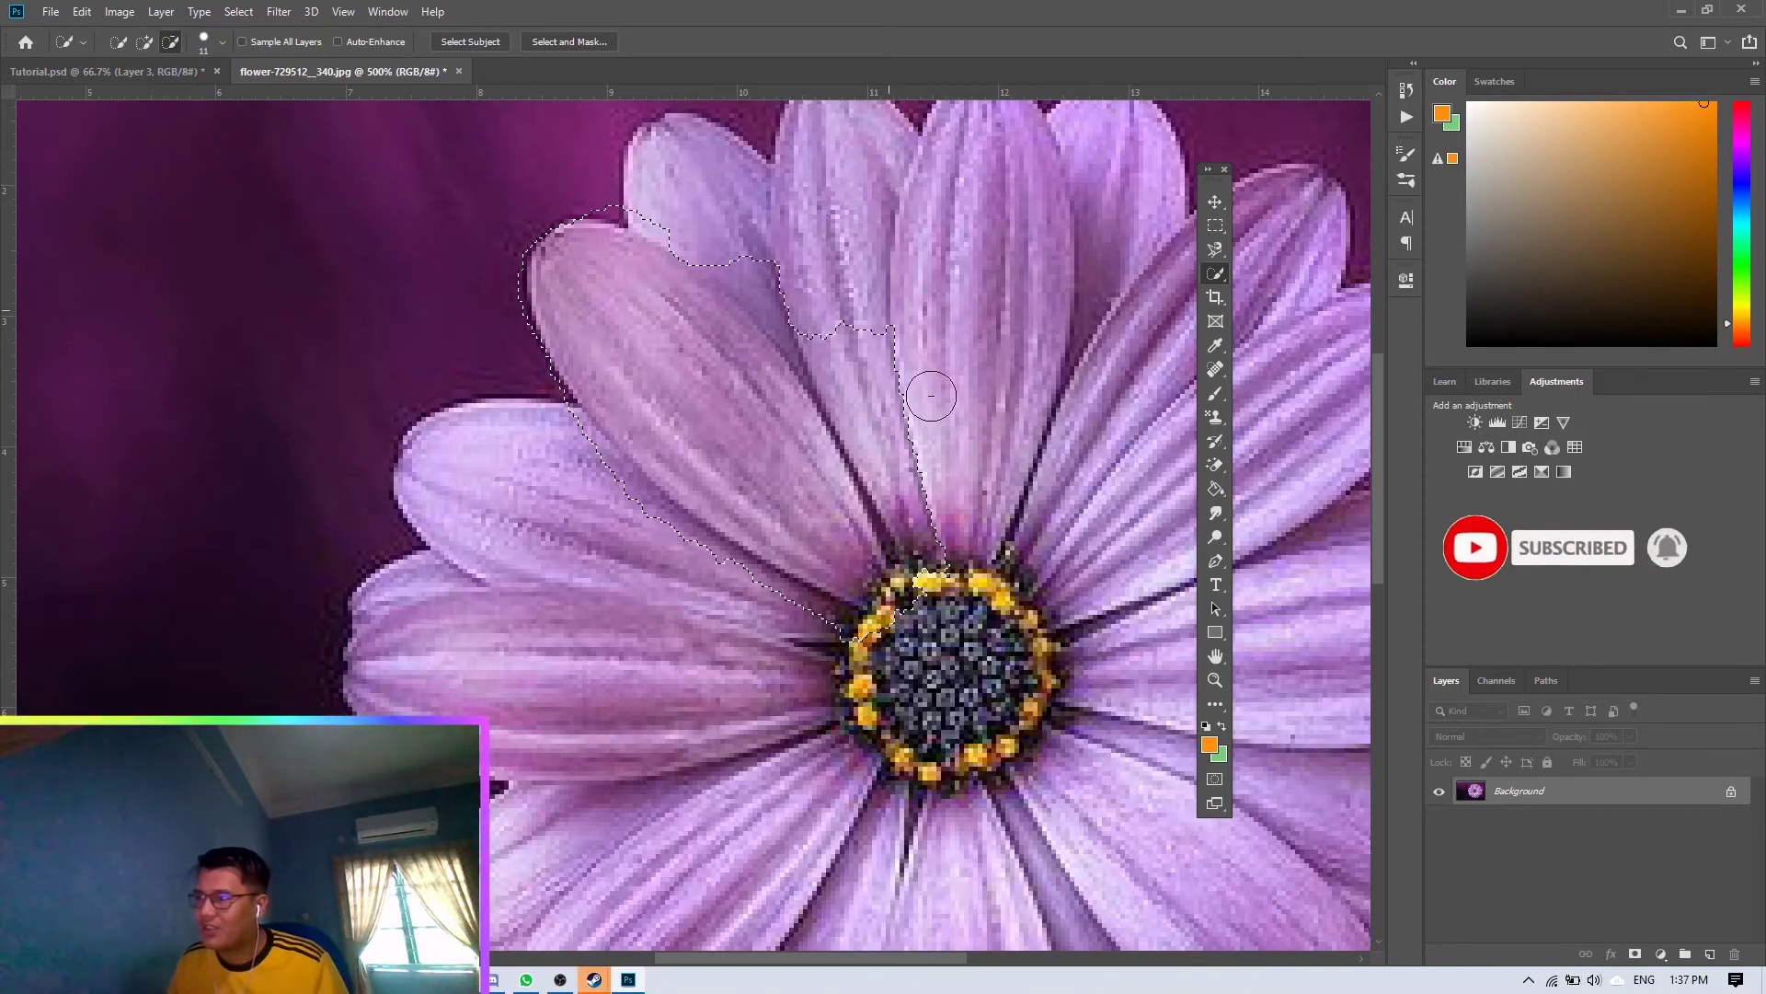
drag(947, 566, 895, 443)
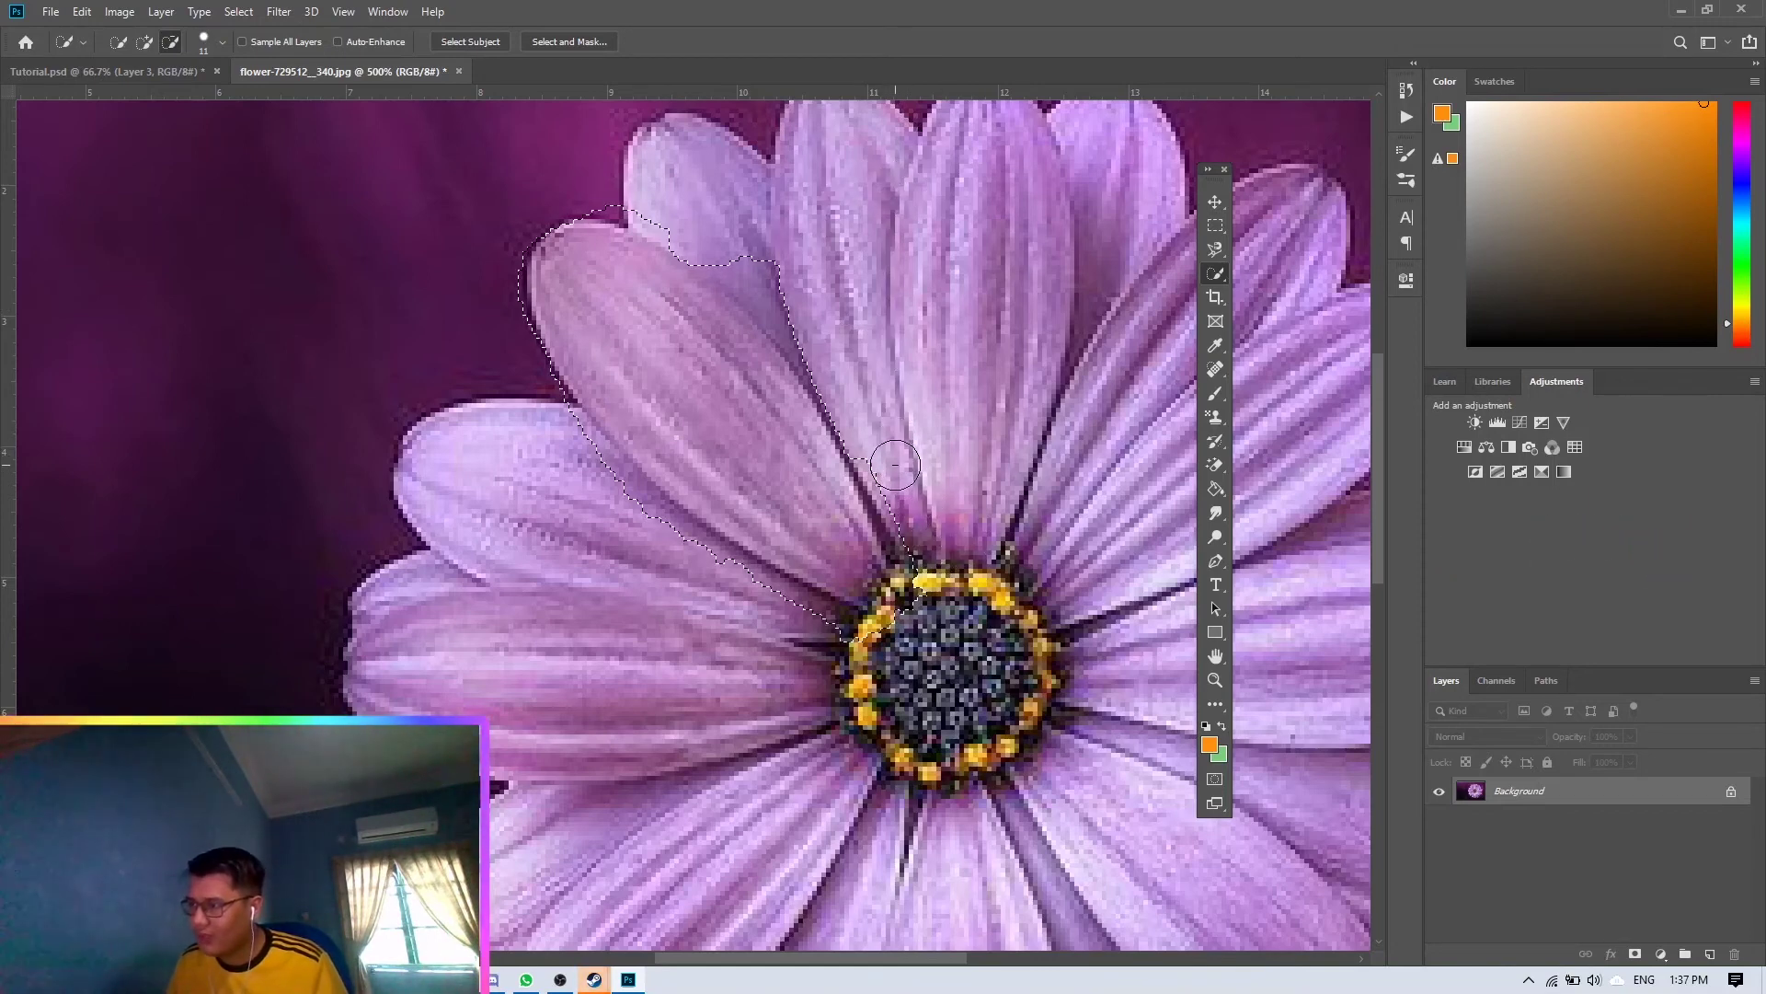
mouse_move(927, 596)
mouse_down()
mouse_move(874, 635)
mouse_move(811, 627)
mouse_up()
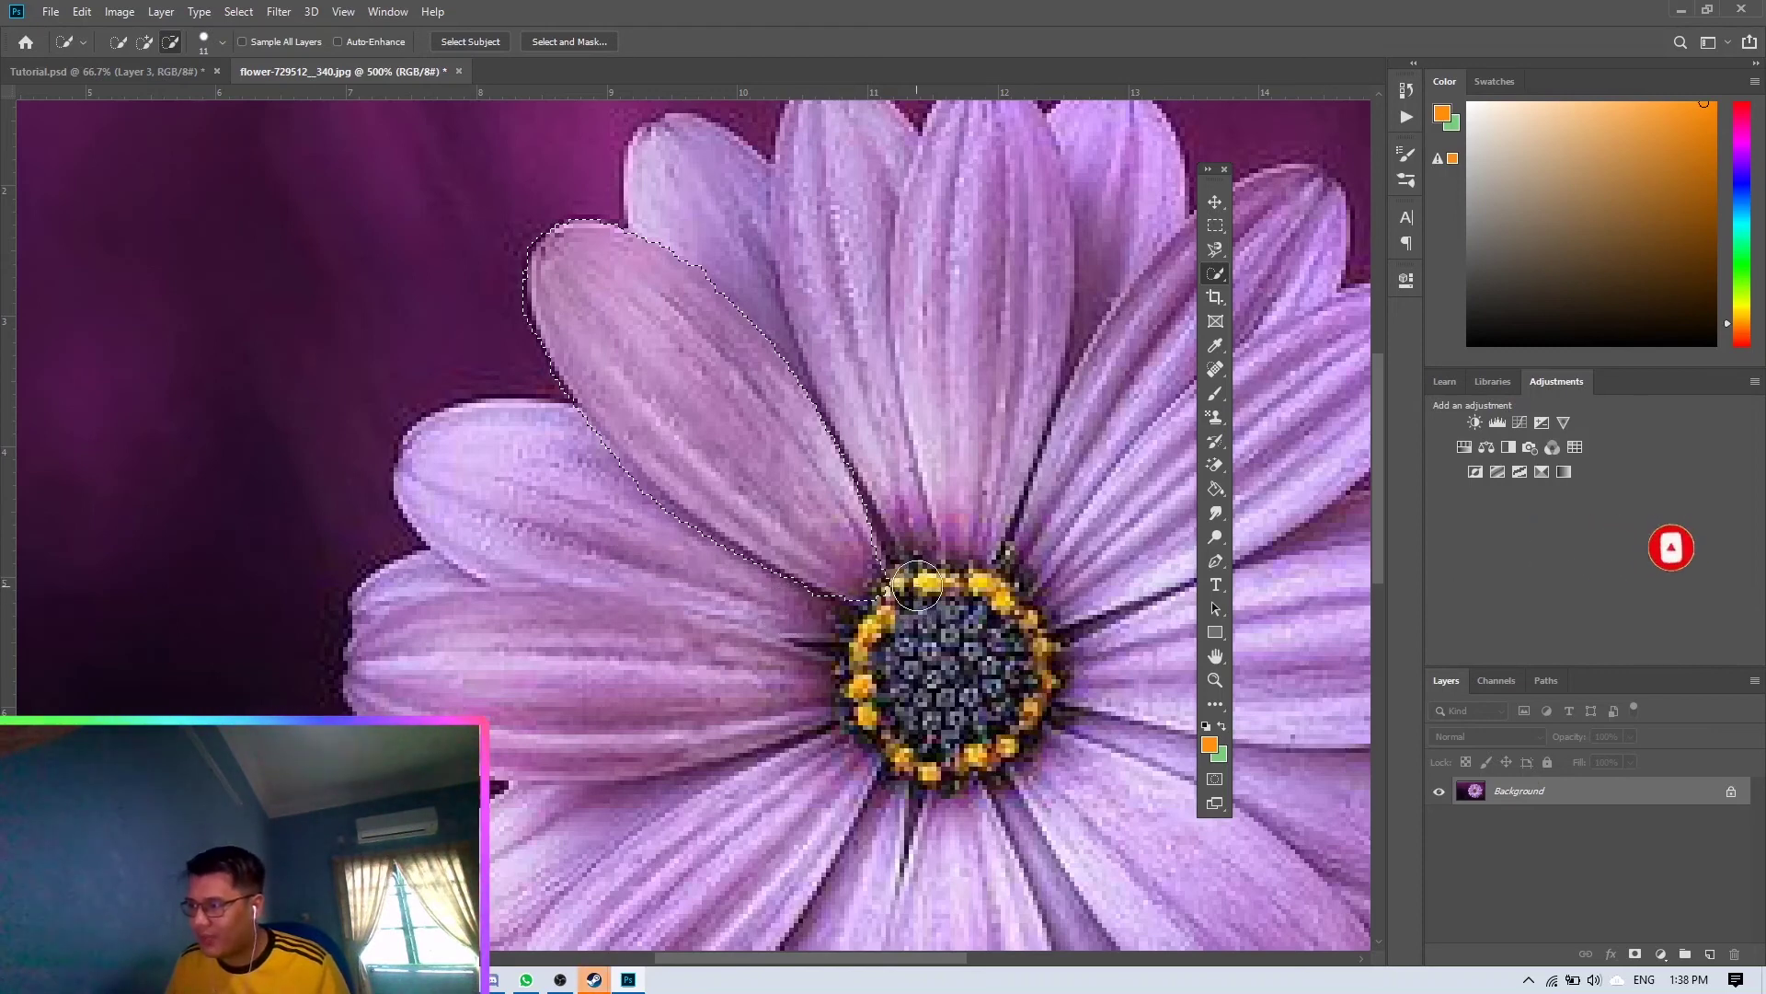
- Copy the quick selection of the petal and paste it into Tutorial.psd
key(ctrl+c)
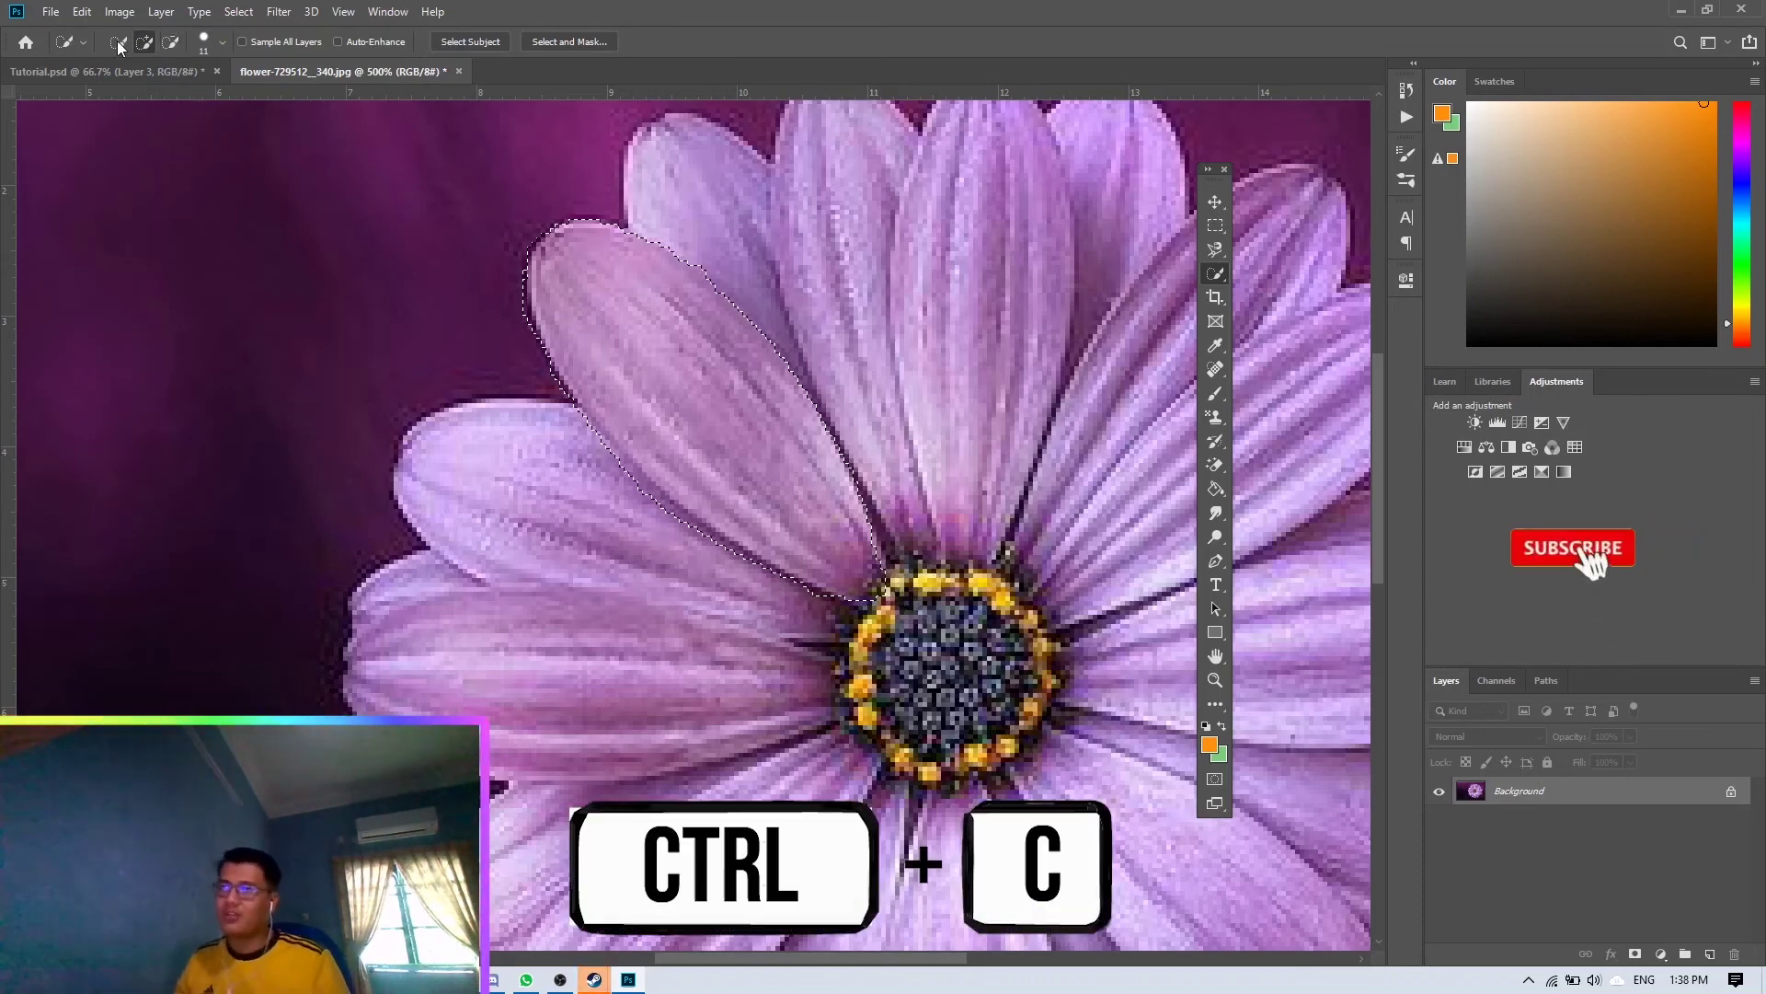
click(138, 70)
key(ctrl+v)
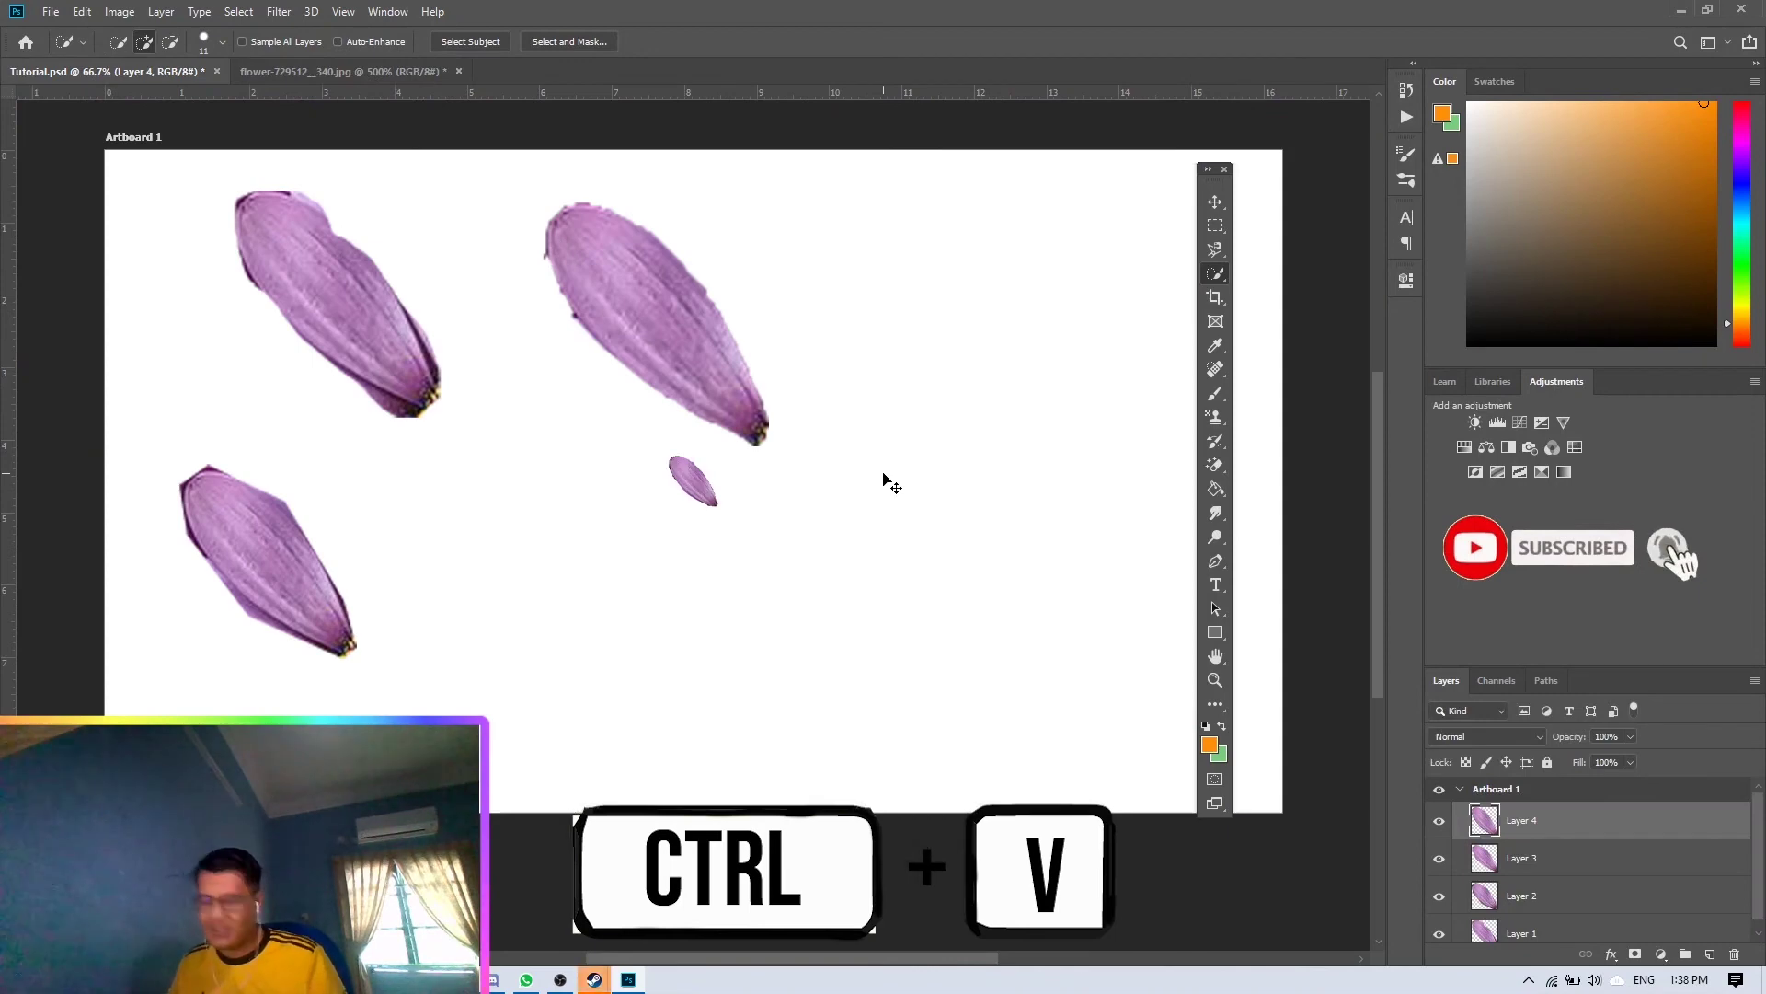
- Enlarge the quick selection petal with Free Transform to match the other cutouts and place it below the magnetic lasso petal
key(ctrl+t)
drag(718, 456, 874, 266)
drag(787, 395, 600, 632)
key(Return)
key(w)
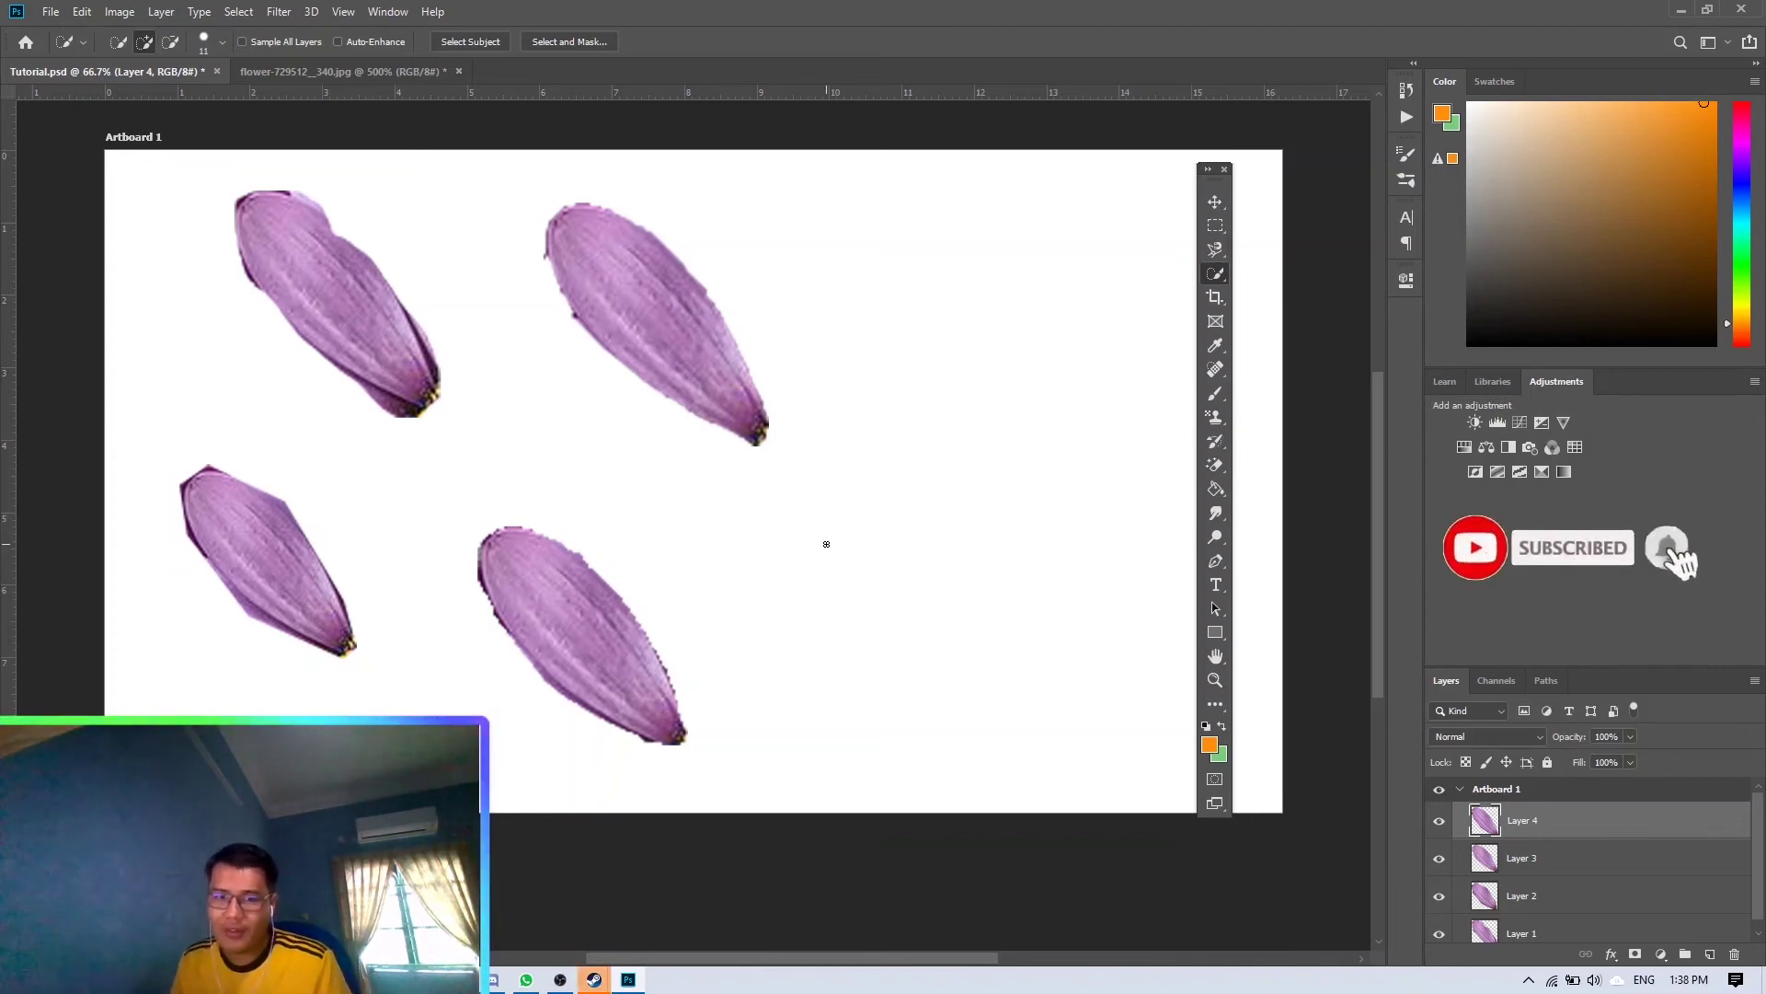
click(1219, 254)
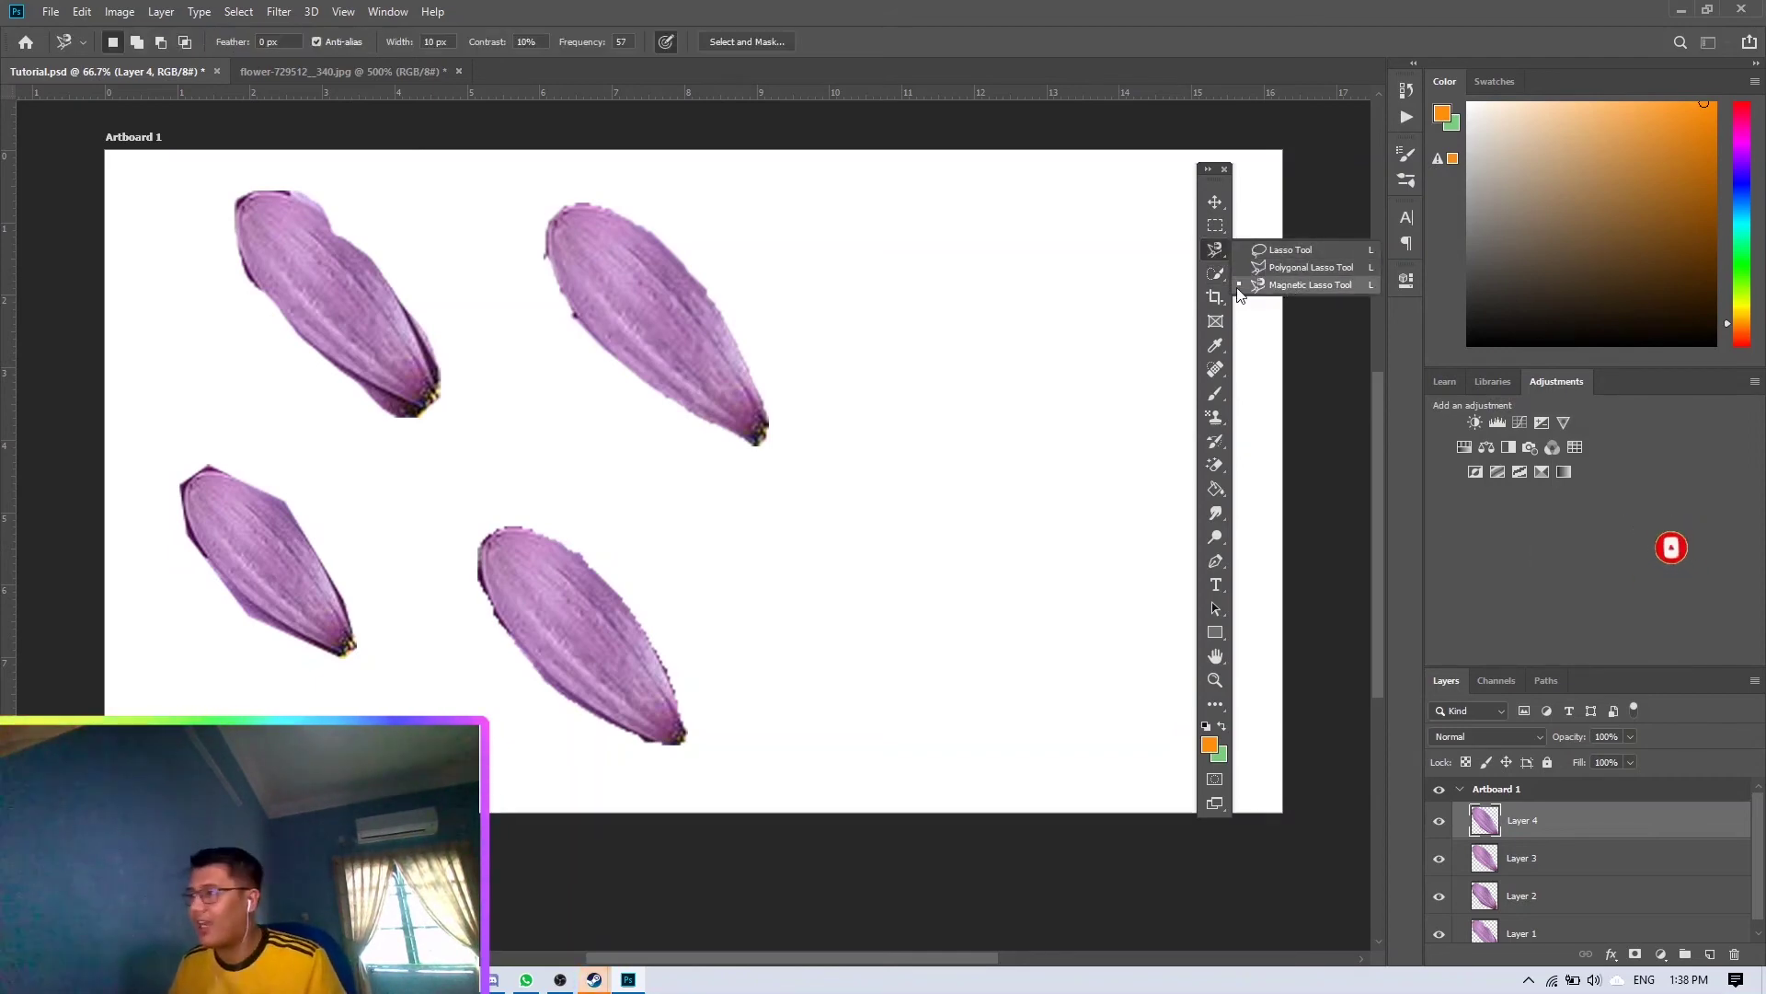
click(1286, 283)
click(1217, 272)
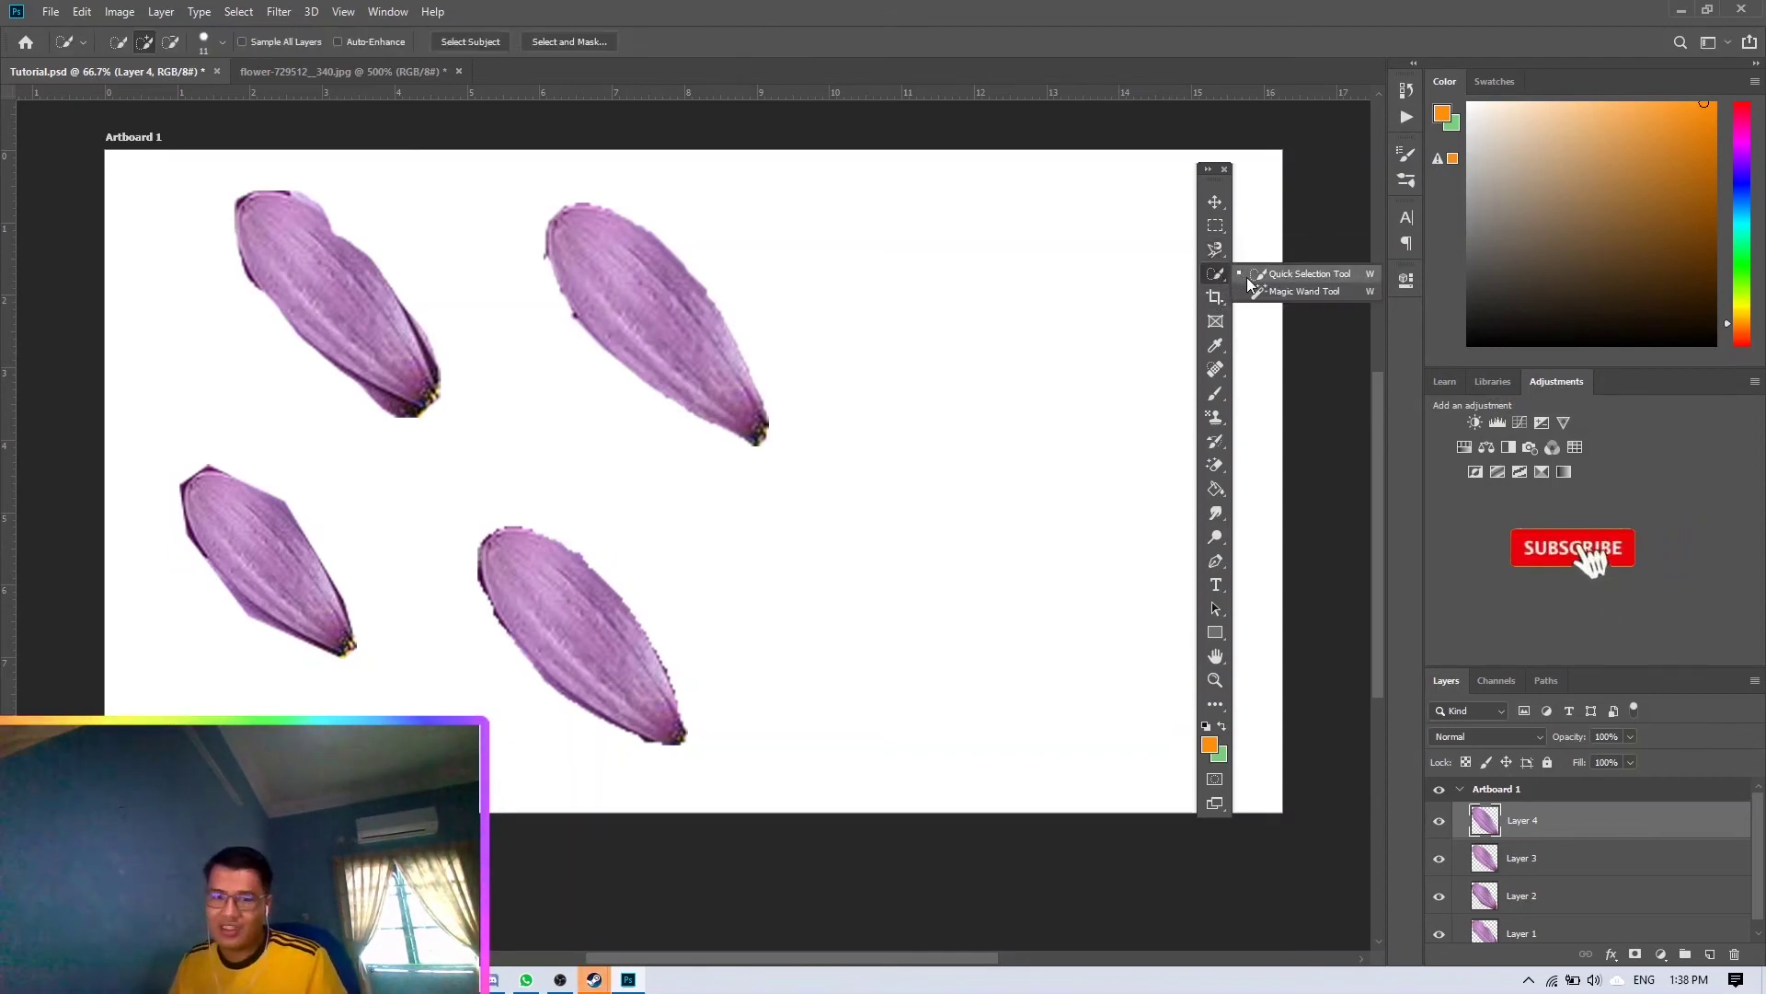